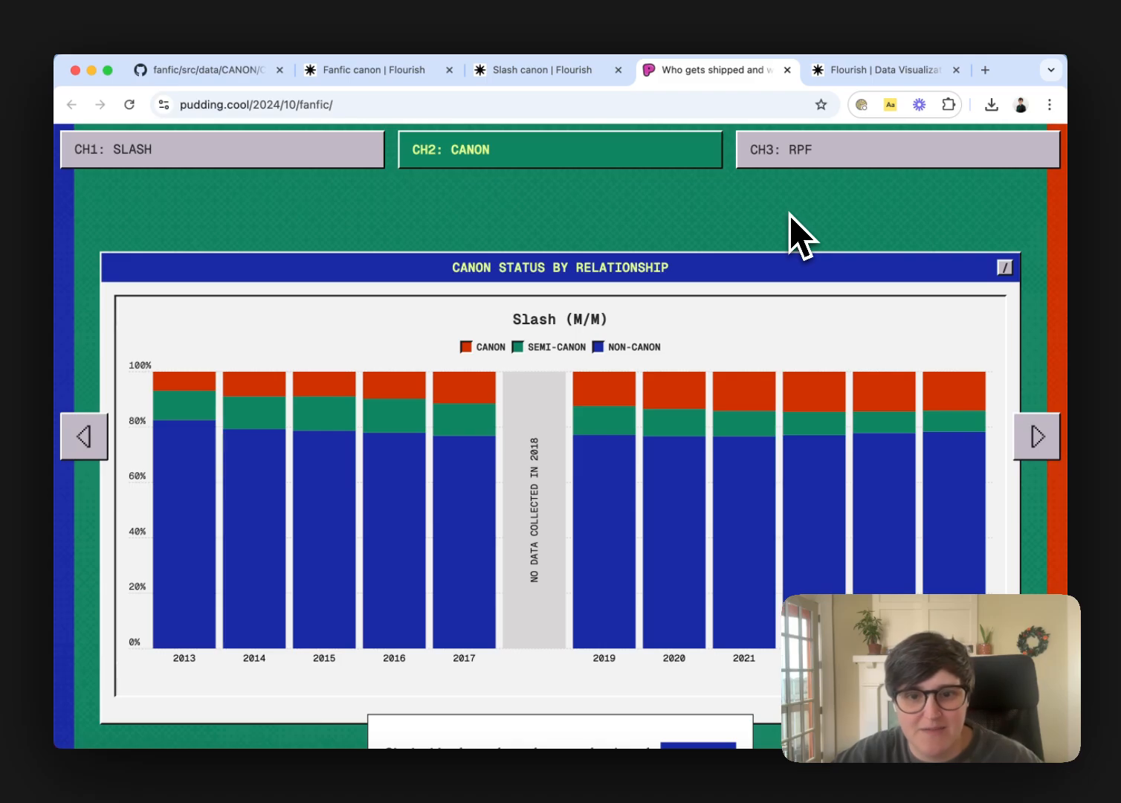
Review the article's canon status charts for slash, straight and femslash ships, and view the CANON_percentRelType.csv source data on GitHub
{"action": "scroll", "coordinate": [799, 236], "scroll_direction": "down", "scroll_amount": 5}
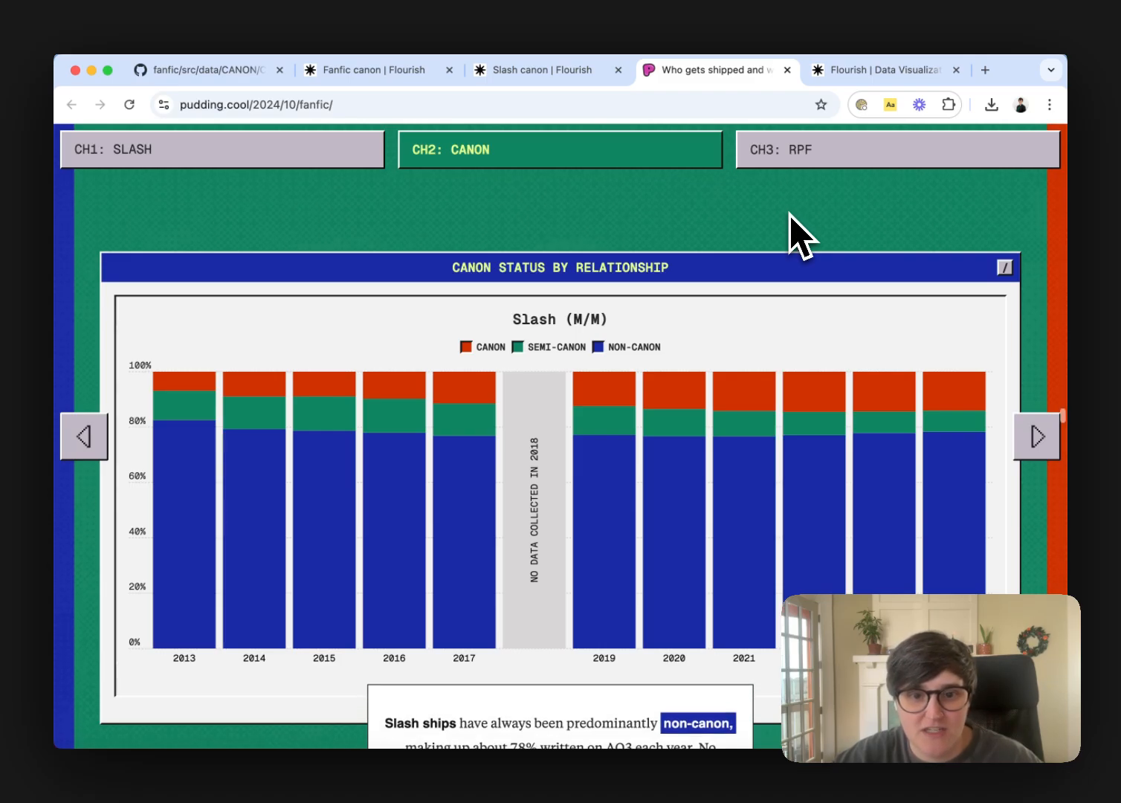
{"action": "scroll", "coordinate": [799, 236], "scroll_direction": "down", "scroll_amount": 5}
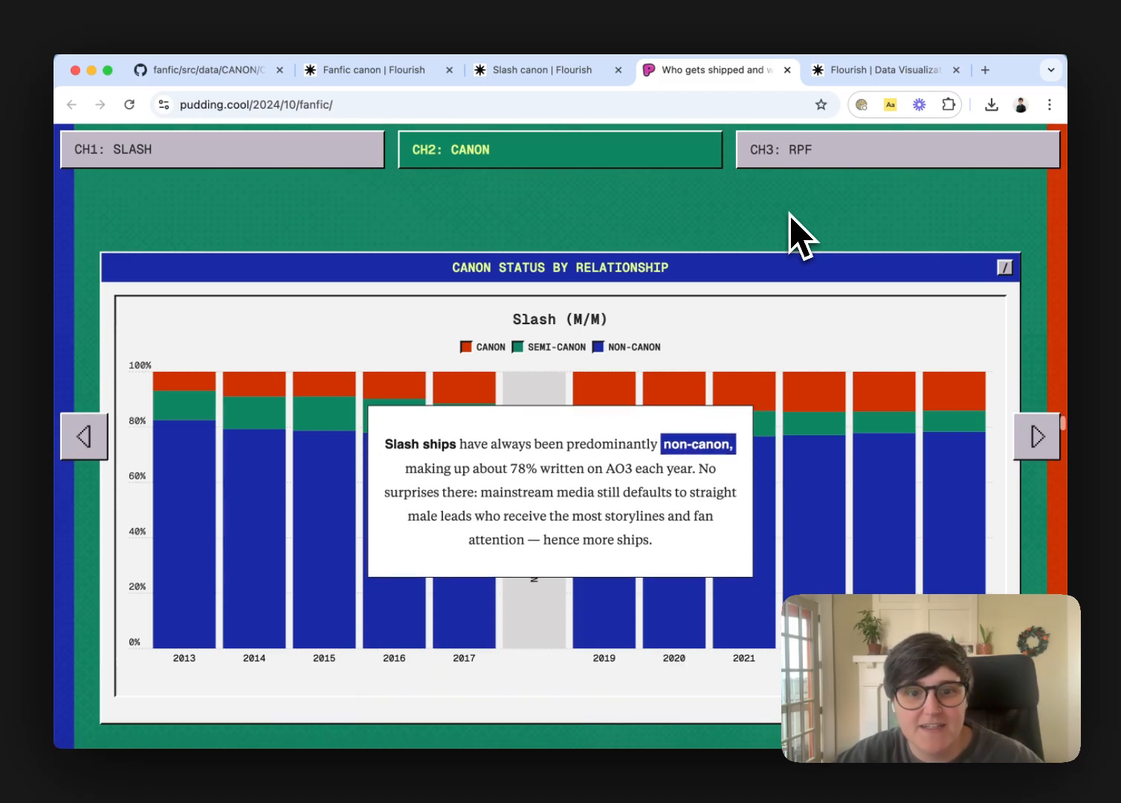
{"action": "scroll", "coordinate": [799, 237], "scroll_direction": "down", "scroll_amount": 2}
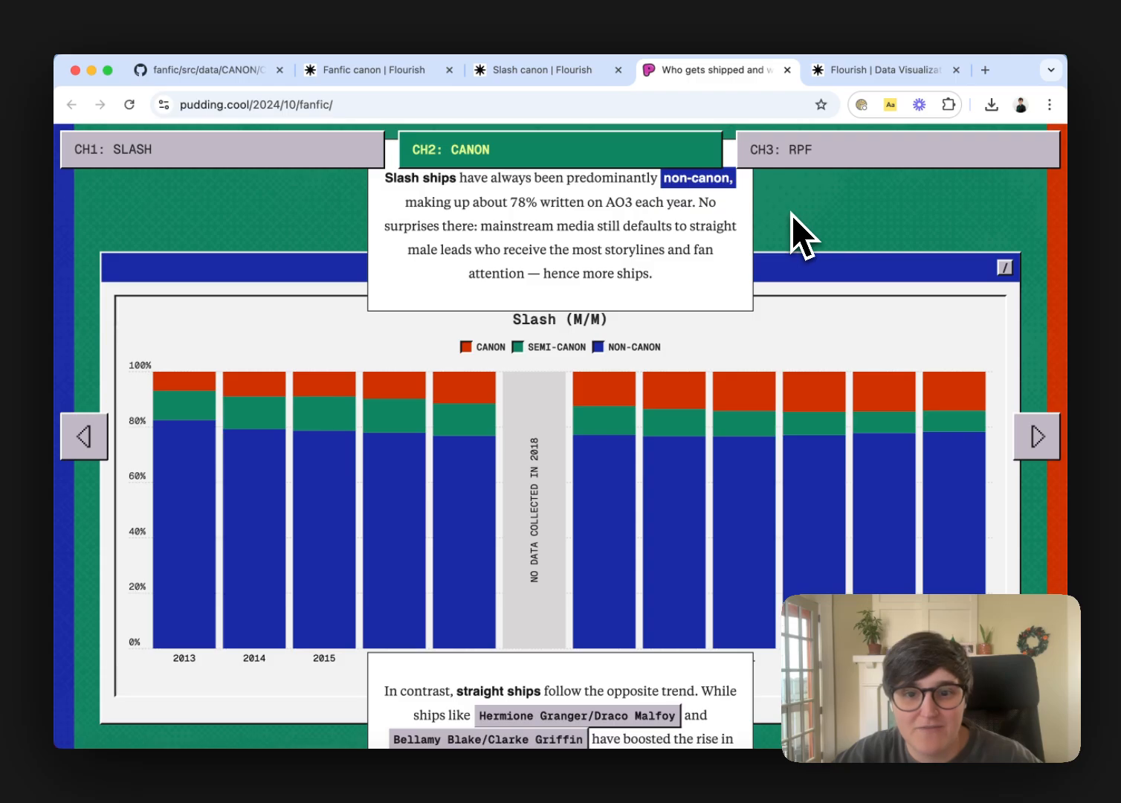
{"action": "scroll", "coordinate": [791, 215], "scroll_direction": "down", "scroll_amount": 5}
{"action": "scroll", "coordinate": [791, 215], "scroll_direction": "down", "scroll_amount": 4}
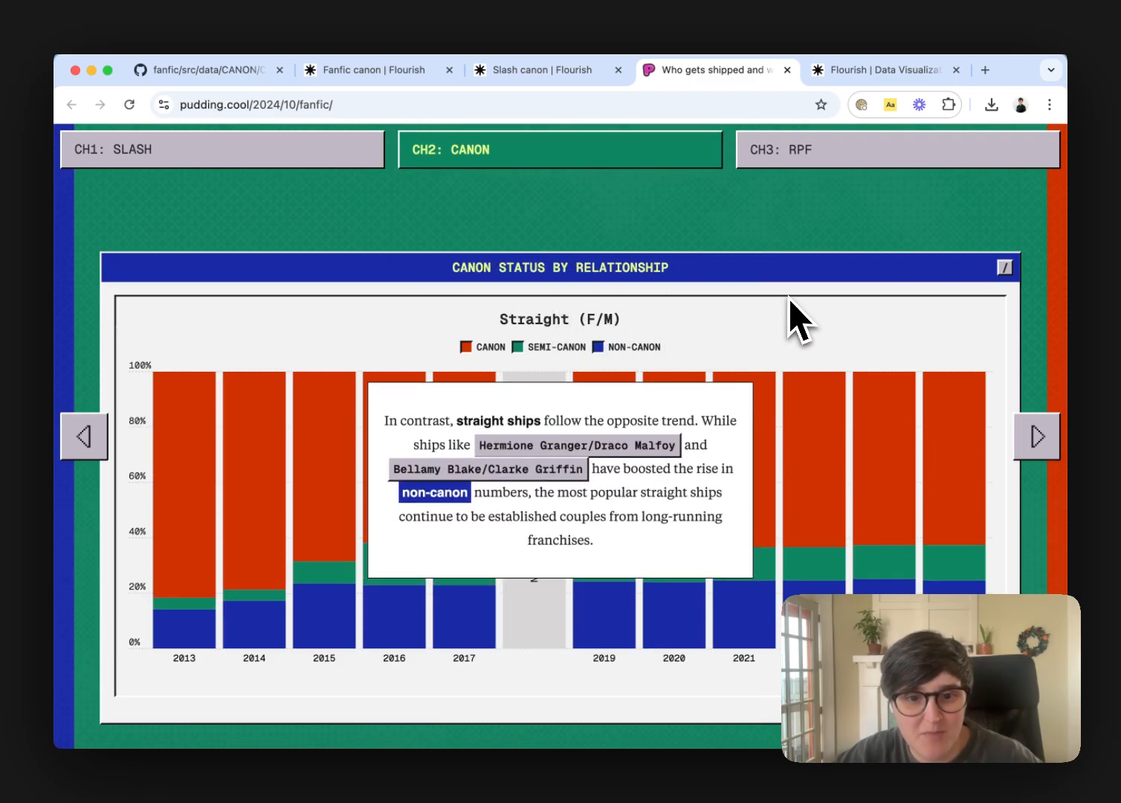
{"action": "scroll", "coordinate": [790, 299], "scroll_direction": "down", "scroll_amount": 6}
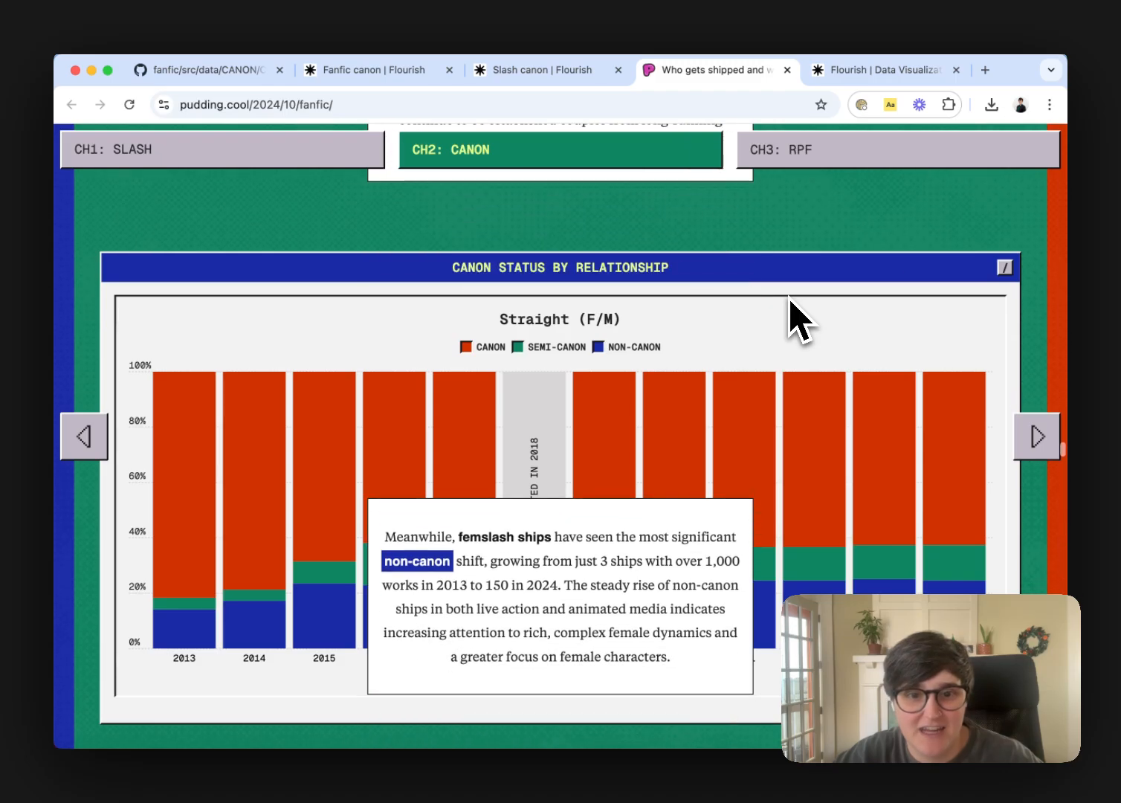
{"action": "scroll", "coordinate": [799, 320], "scroll_direction": "down", "scroll_amount": 3}
{"action": "scroll", "coordinate": [787, 327], "scroll_direction": "down", "scroll_amount": 5}
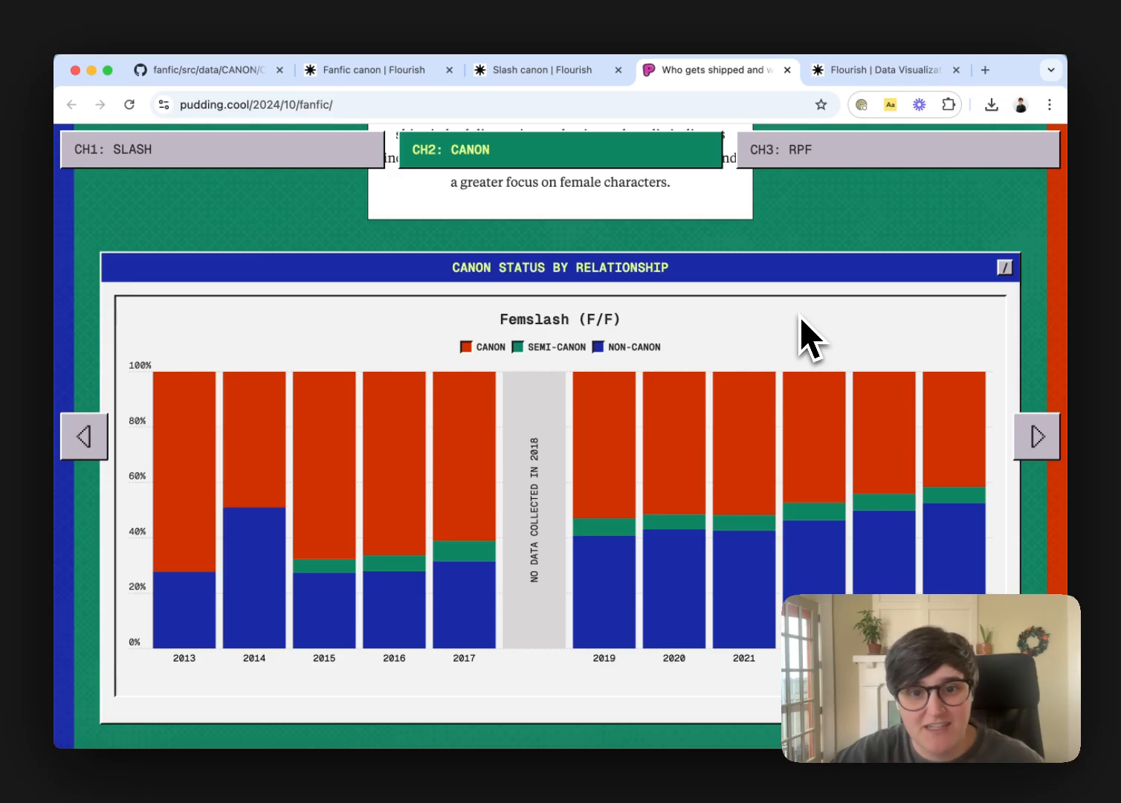
{"action": "left_click", "coordinate": [223, 71]}
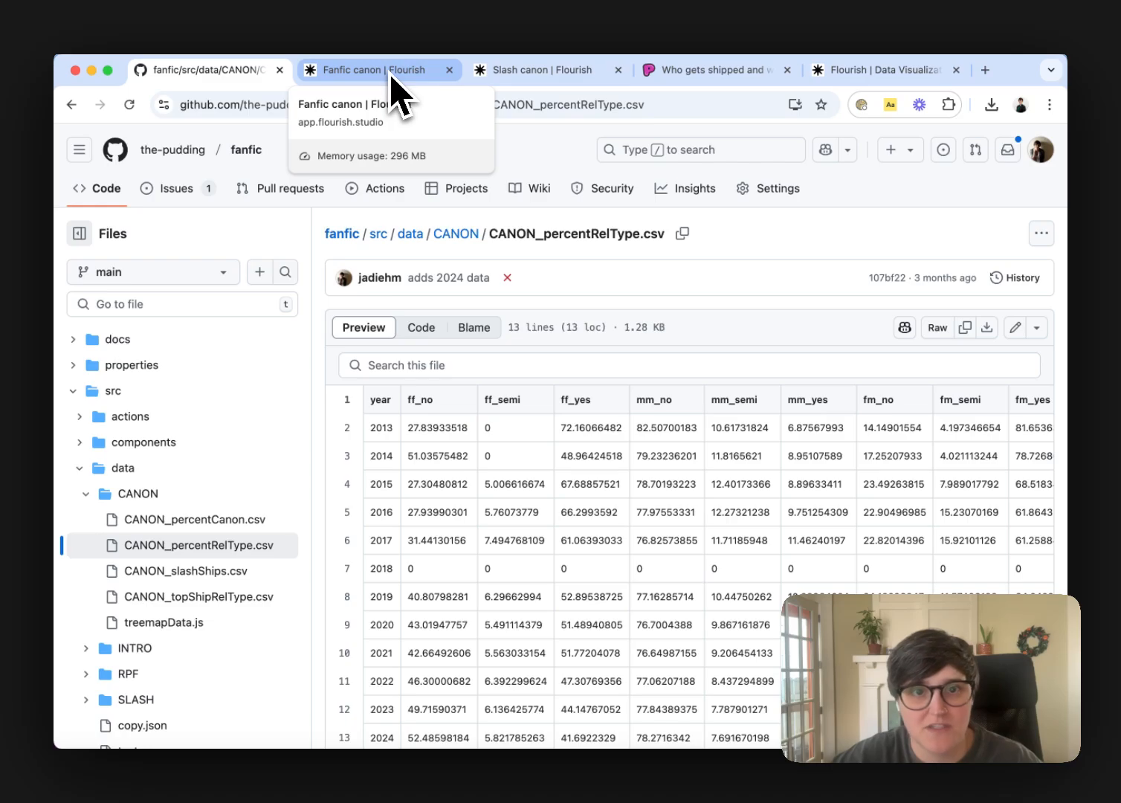
Switch to Flourish and create a new visualization from the Column chart (proportional) template
{"action": "left_click", "coordinate": [877, 70]}
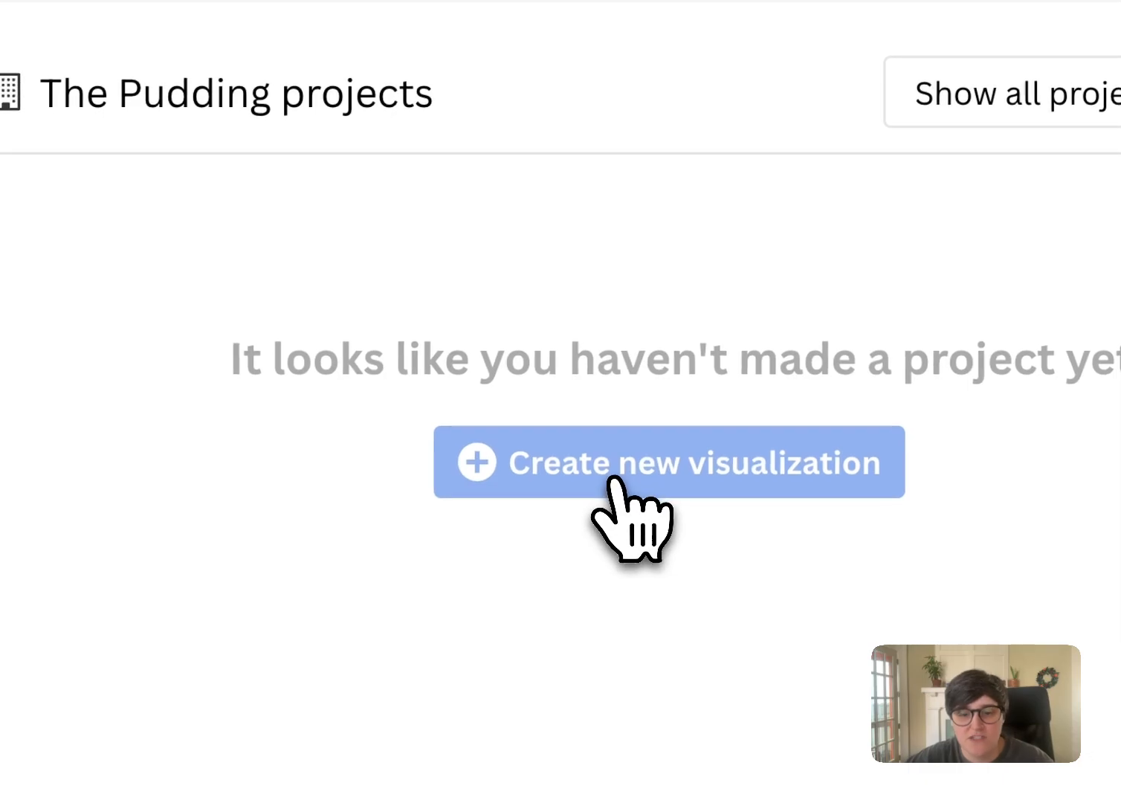
{"action": "left_click", "coordinate": [614, 479]}
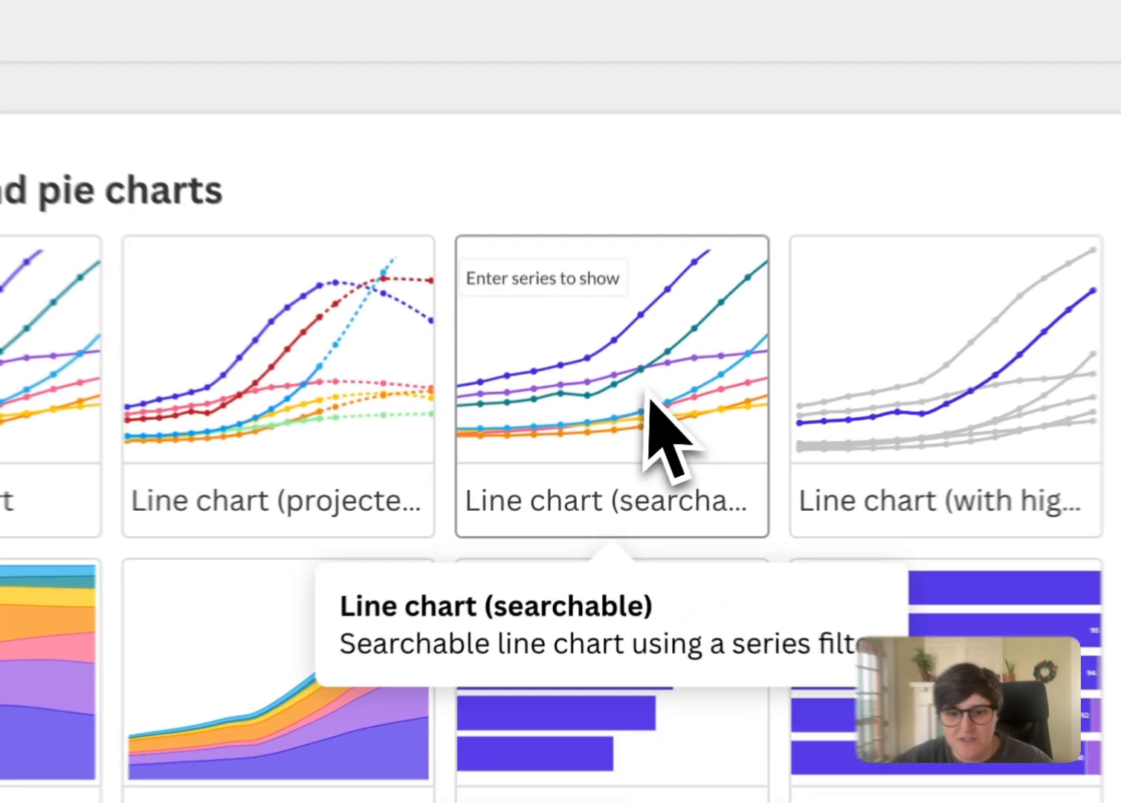
{"action": "scroll", "coordinate": [861, 424], "scroll_direction": "down", "scroll_amount": 15}
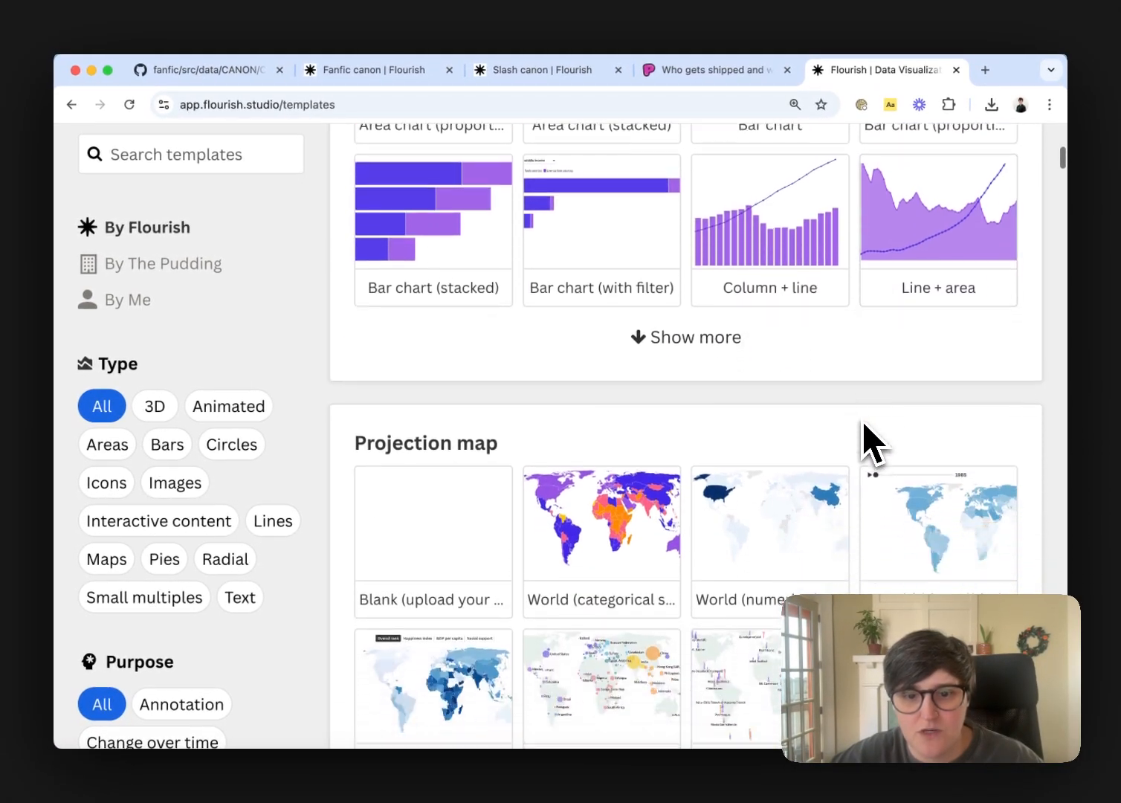
{"action": "scroll", "coordinate": [862, 422], "scroll_direction": "down", "scroll_amount": 20}
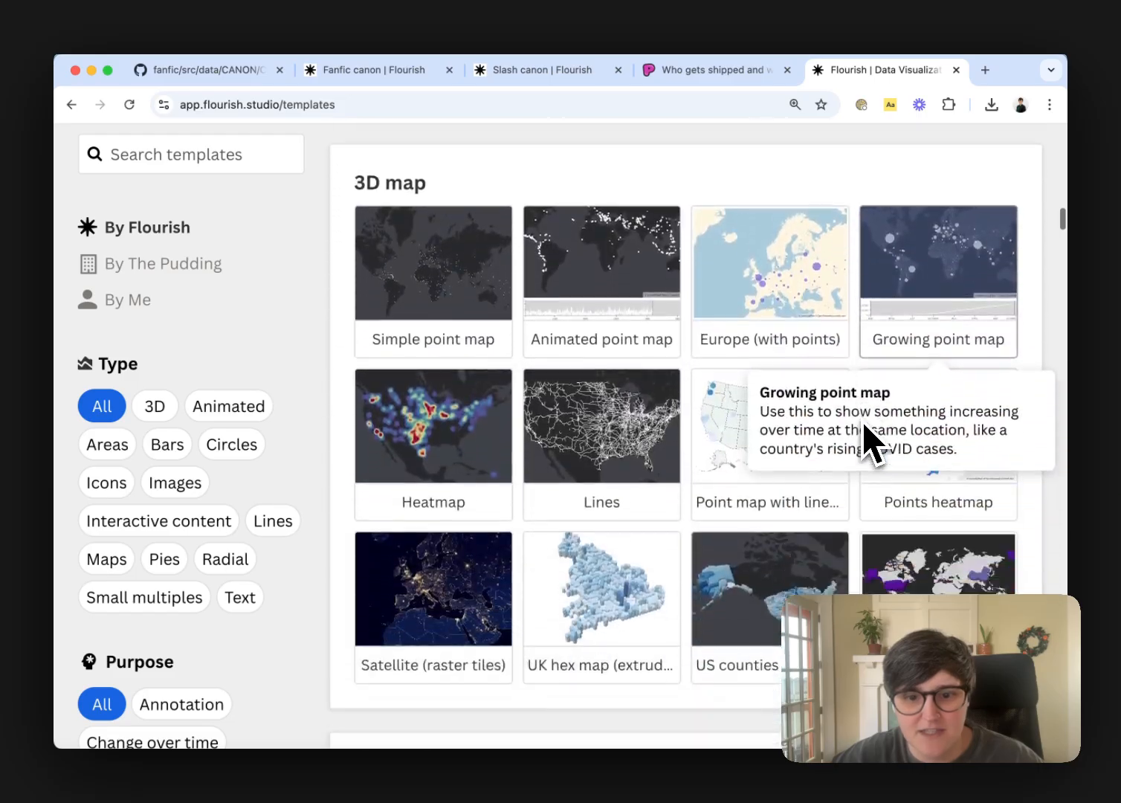
{"action": "scroll", "coordinate": [863, 423], "scroll_direction": "down", "scroll_amount": 5}
{"action": "scroll", "coordinate": [864, 422], "scroll_direction": "up", "scroll_amount": 20}
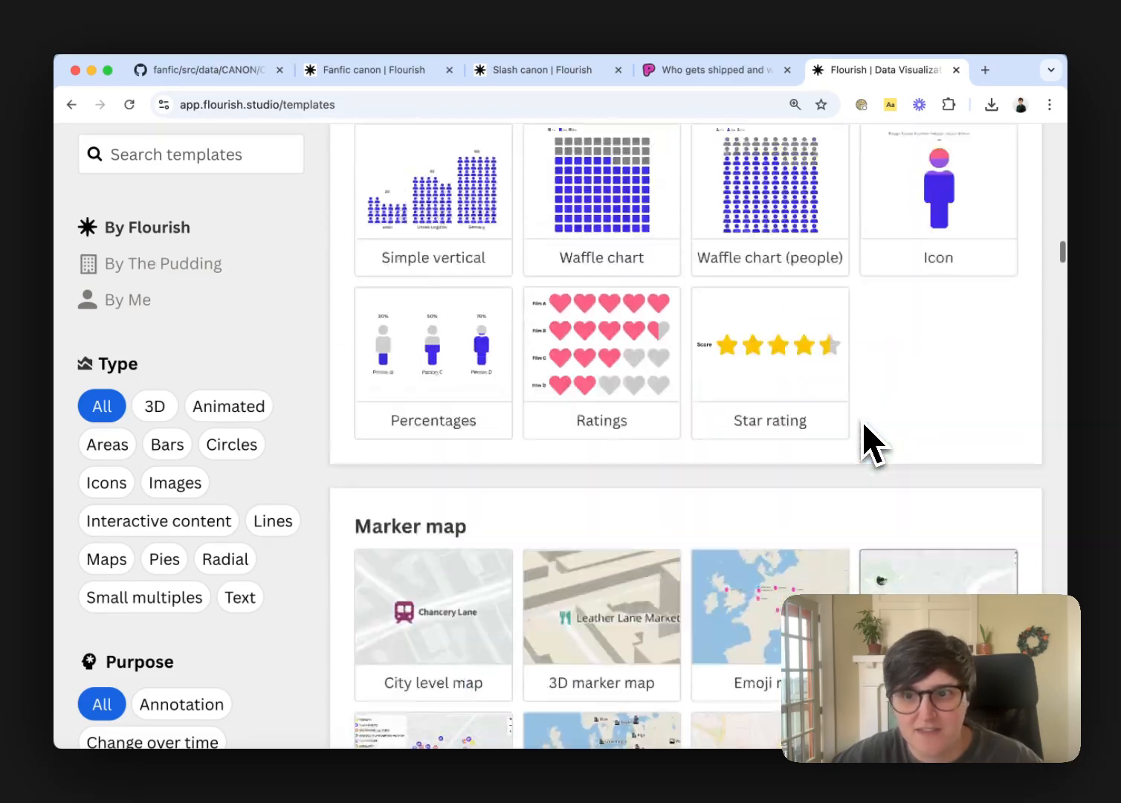
{"action": "scroll", "coordinate": [862, 422], "scroll_direction": "up", "scroll_amount": 3}
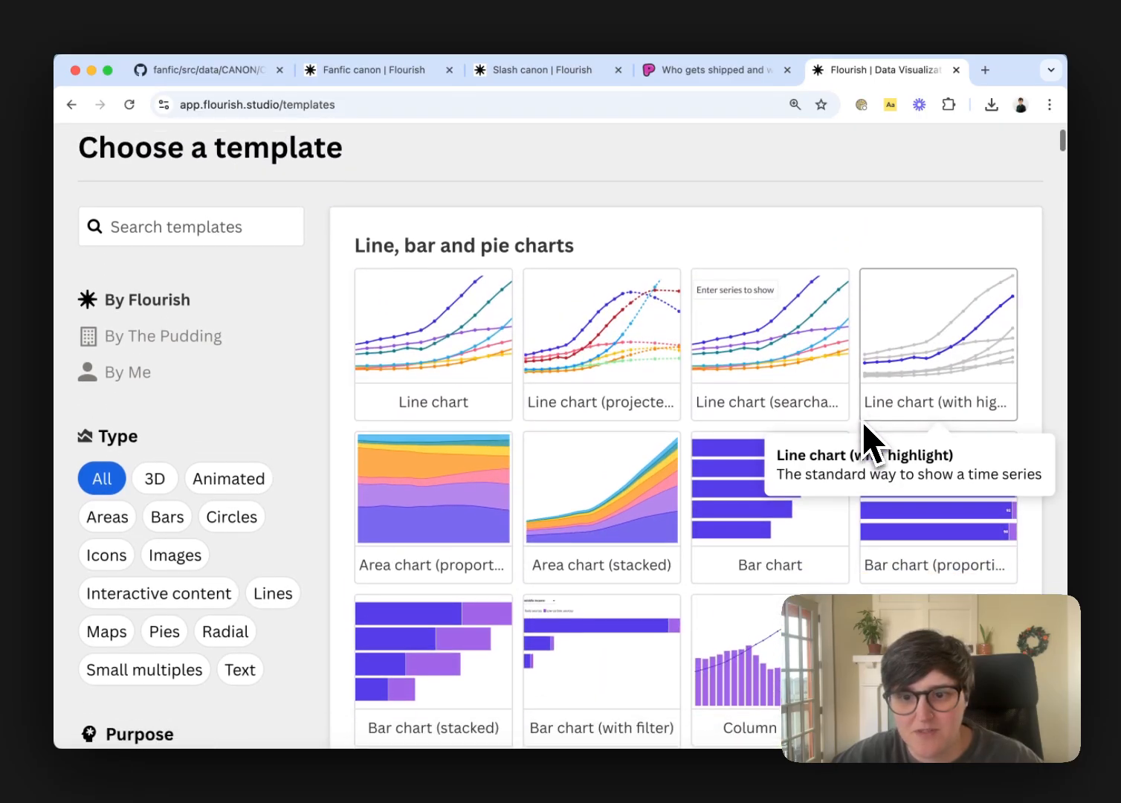
{"action": "scroll", "coordinate": [862, 421], "scroll_direction": "down", "scroll_amount": 2}
{"action": "left_click", "coordinate": [680, 631]}
{"action": "scroll", "coordinate": [773, 438], "scroll_direction": "down", "scroll_amount": 4}
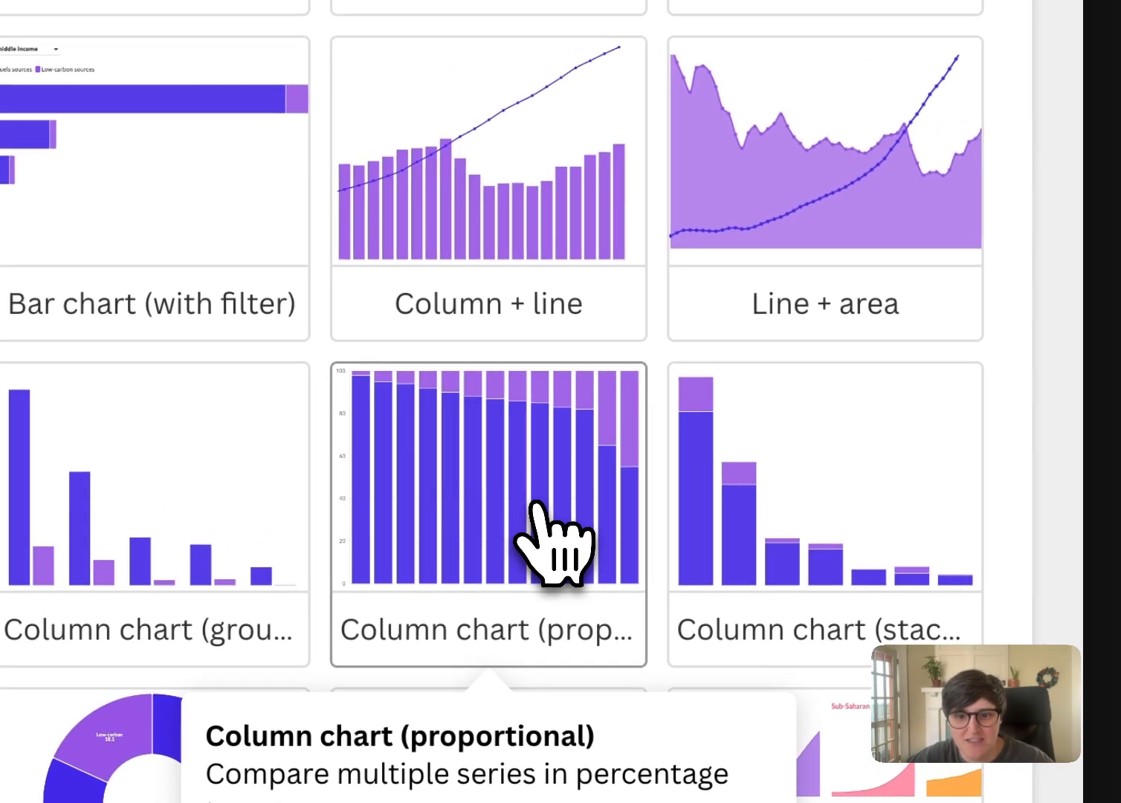
{"action": "left_click", "coordinate": [535, 501]}
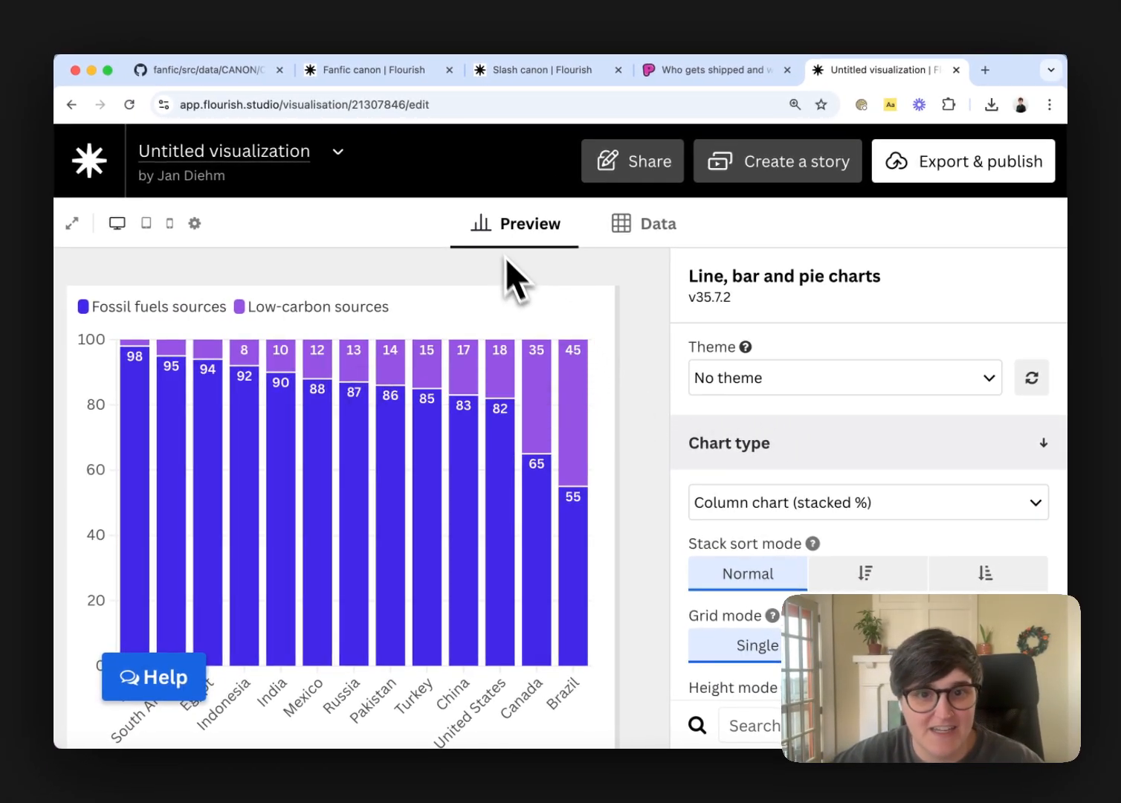
Upload the CSV of canon percentages by relationship type from the Desktop folder, replacing the template's sample data
{"action": "left_click", "coordinate": [667, 227]}
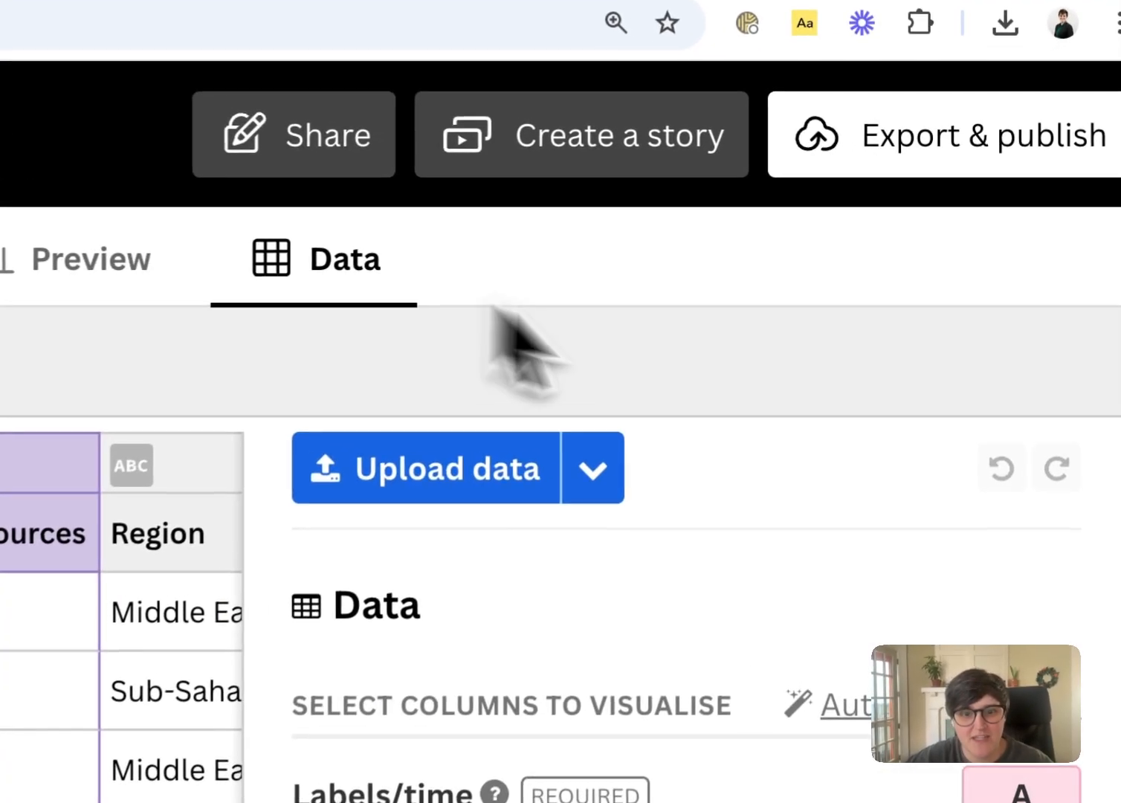
{"action": "left_click", "coordinate": [449, 496]}
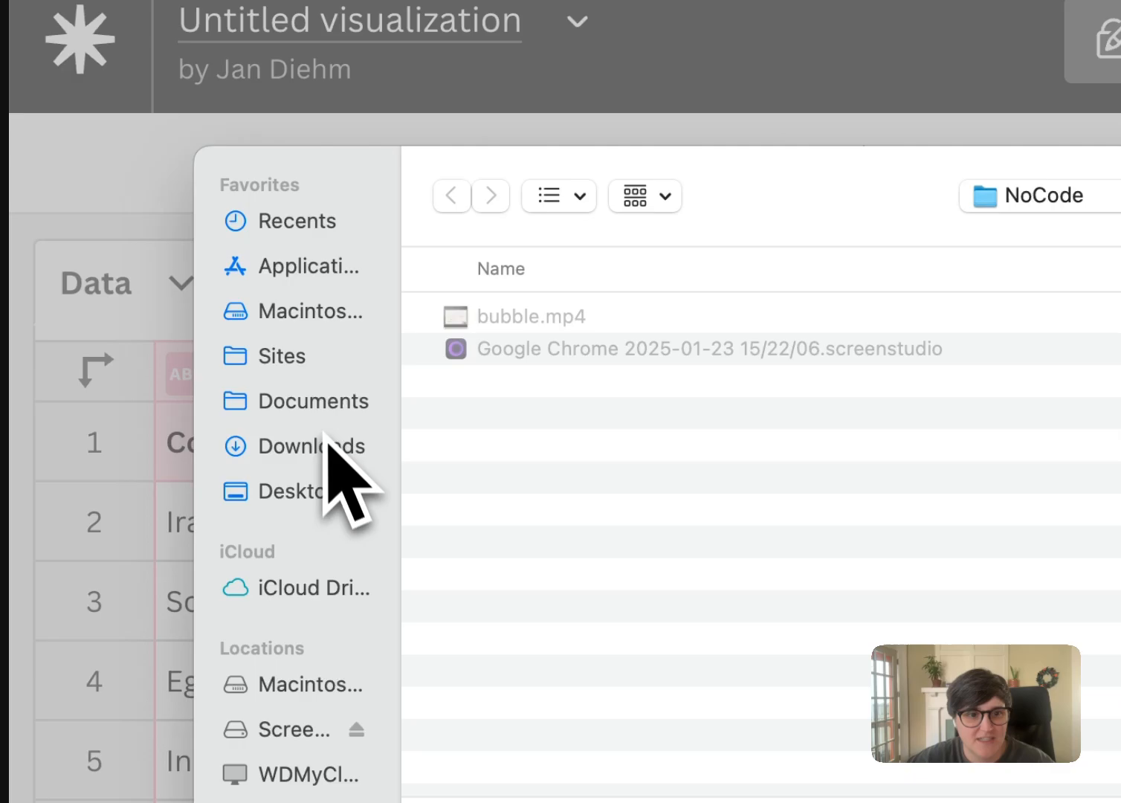
{"action": "left_click", "coordinate": [327, 446]}
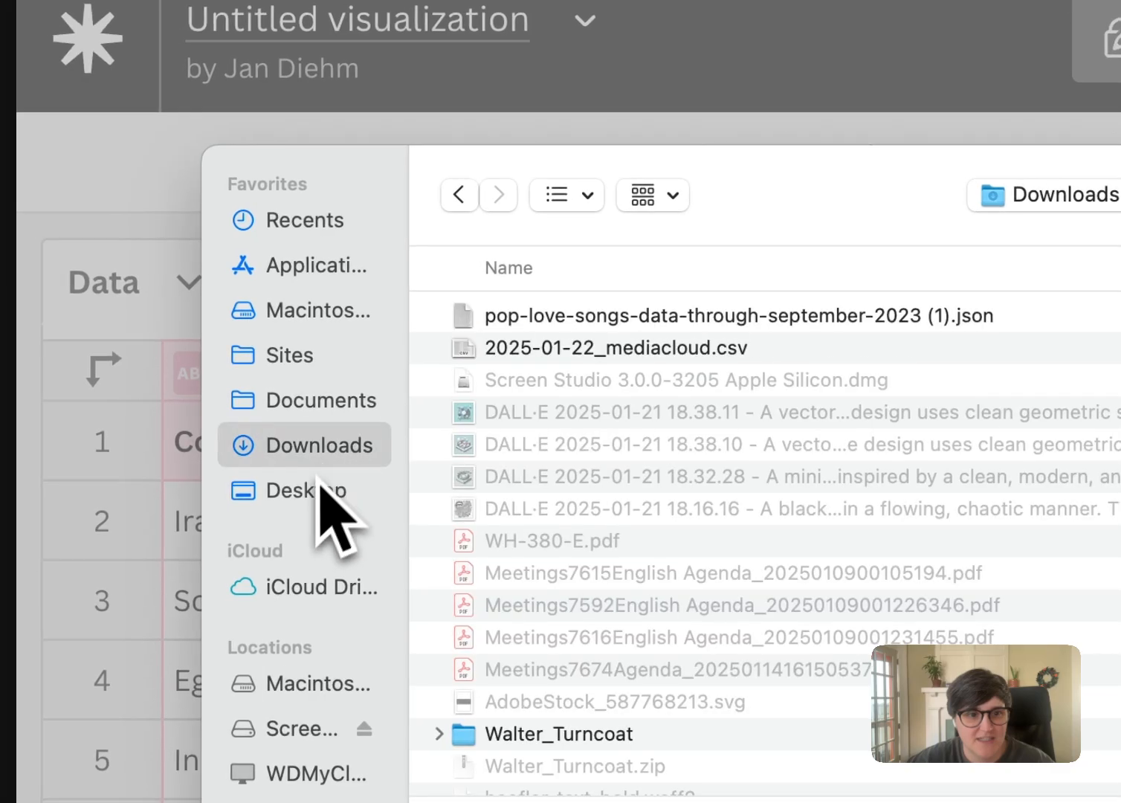
{"action": "left_click", "coordinate": [320, 489]}
{"action": "left_click", "coordinate": [551, 318]}
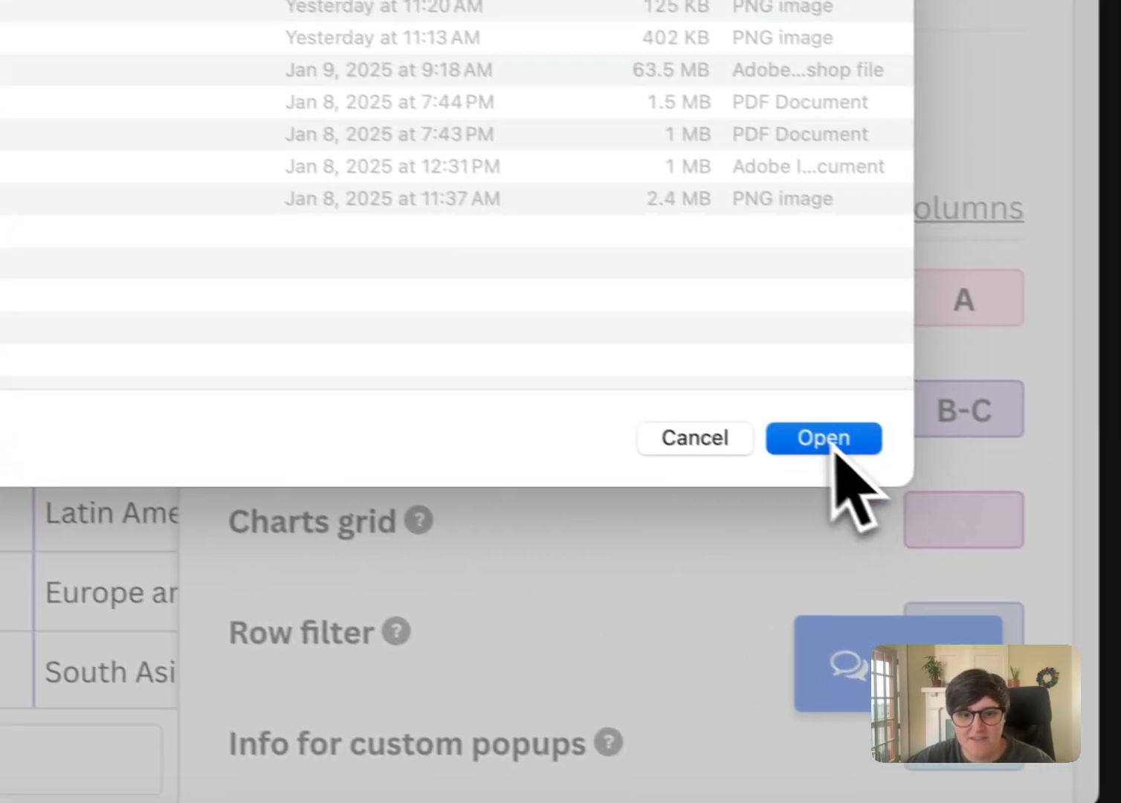
{"action": "left_click", "coordinate": [830, 443]}
{"action": "left_click", "coordinate": [435, 495]}
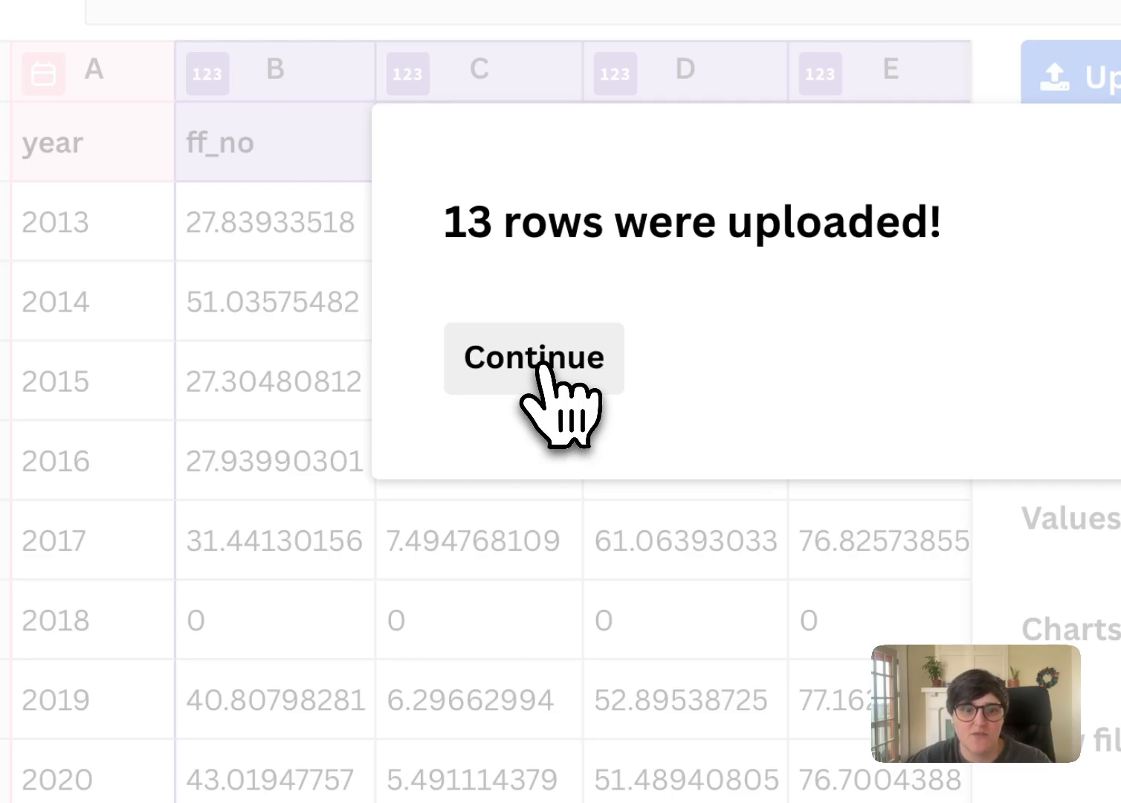
{"action": "left_click", "coordinate": [546, 365]}
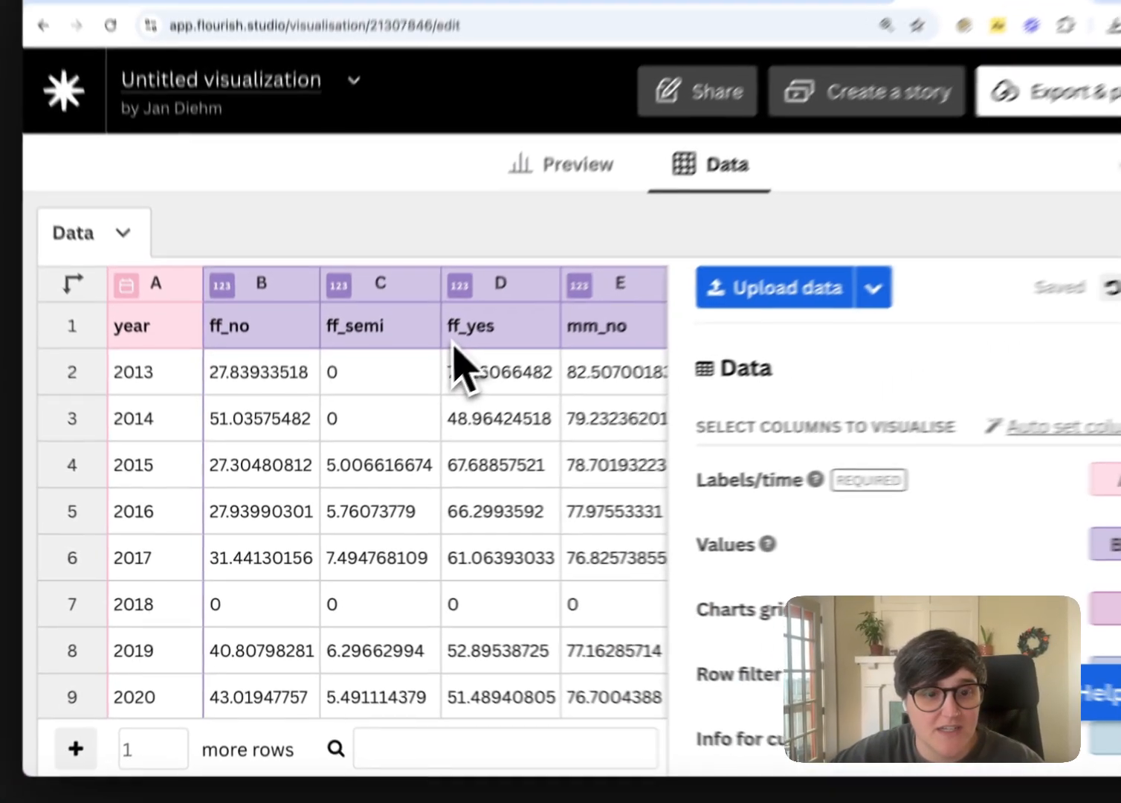
Remove the femslash columns ff_no, ff_semi and ff_yes from the data sheet
{"action": "scroll", "coordinate": [108, 186], "scroll_direction": "right", "scroll_amount": 2}
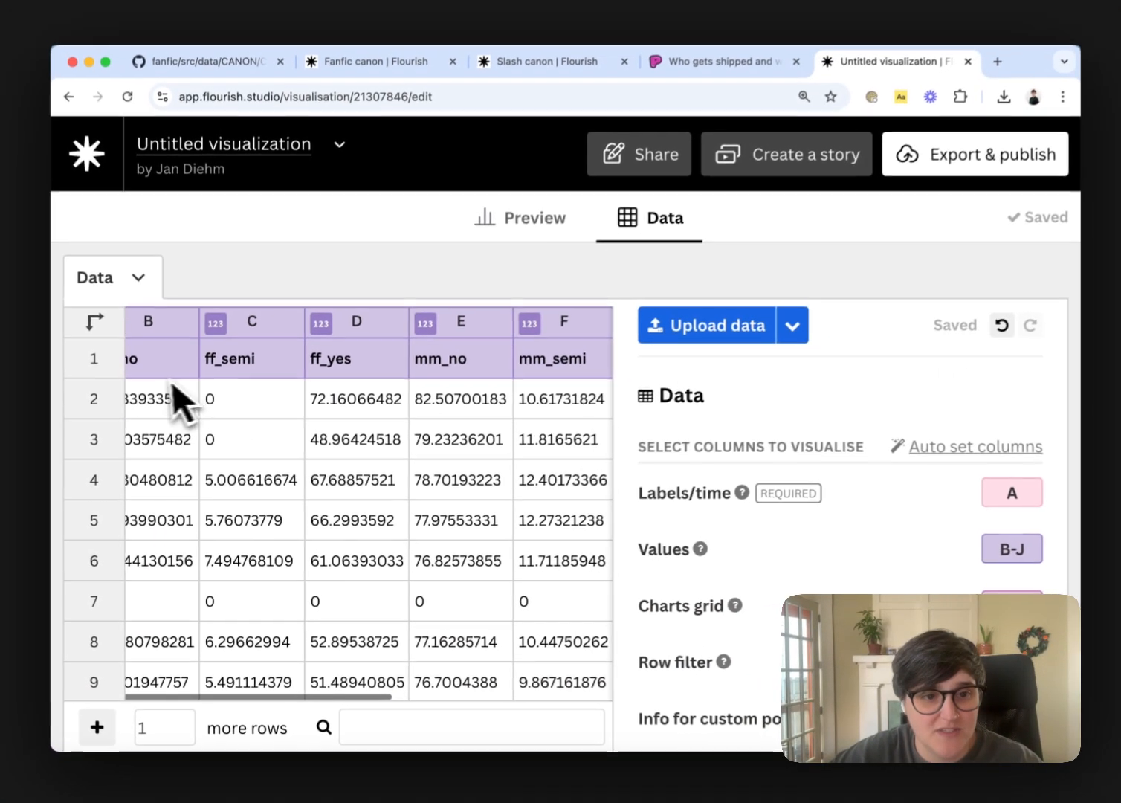
{"action": "scroll", "coordinate": [173, 383], "scroll_direction": "left", "scroll_amount": 2}
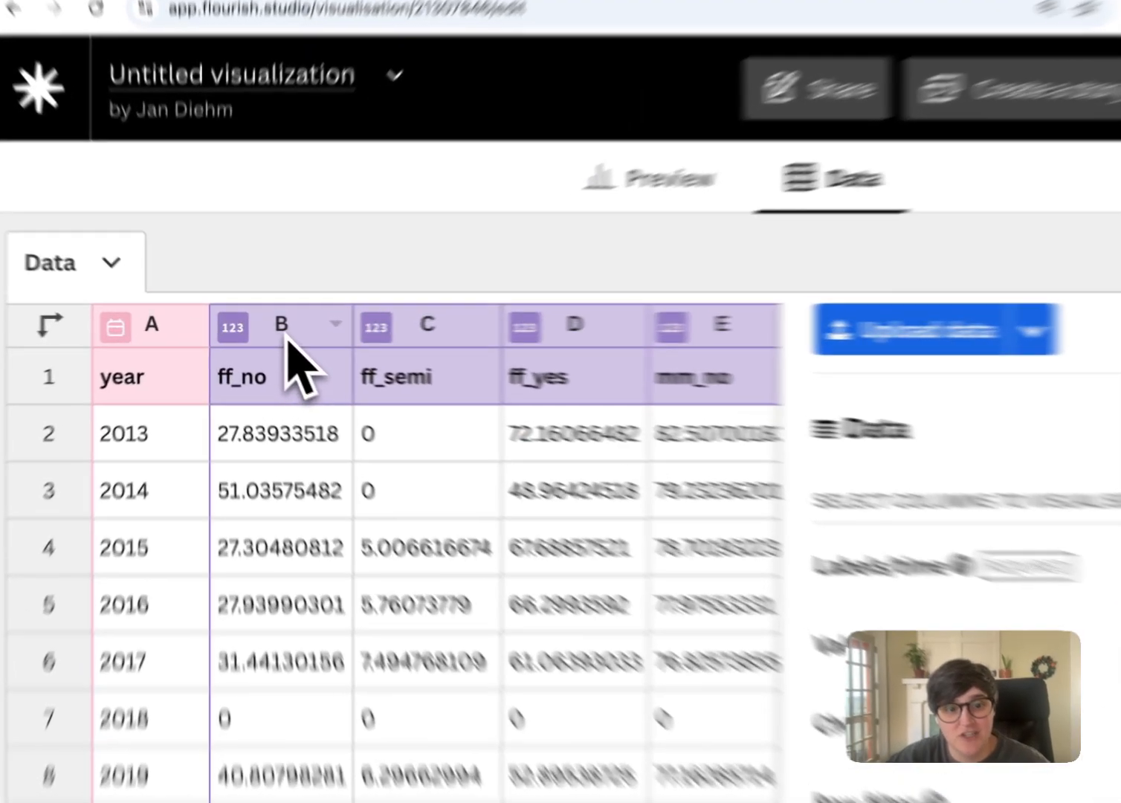
{"action": "left_click", "coordinate": [263, 335]}
{"action": "scroll", "coordinate": [673, 472], "scroll_direction": "right", "scroll_amount": 1}
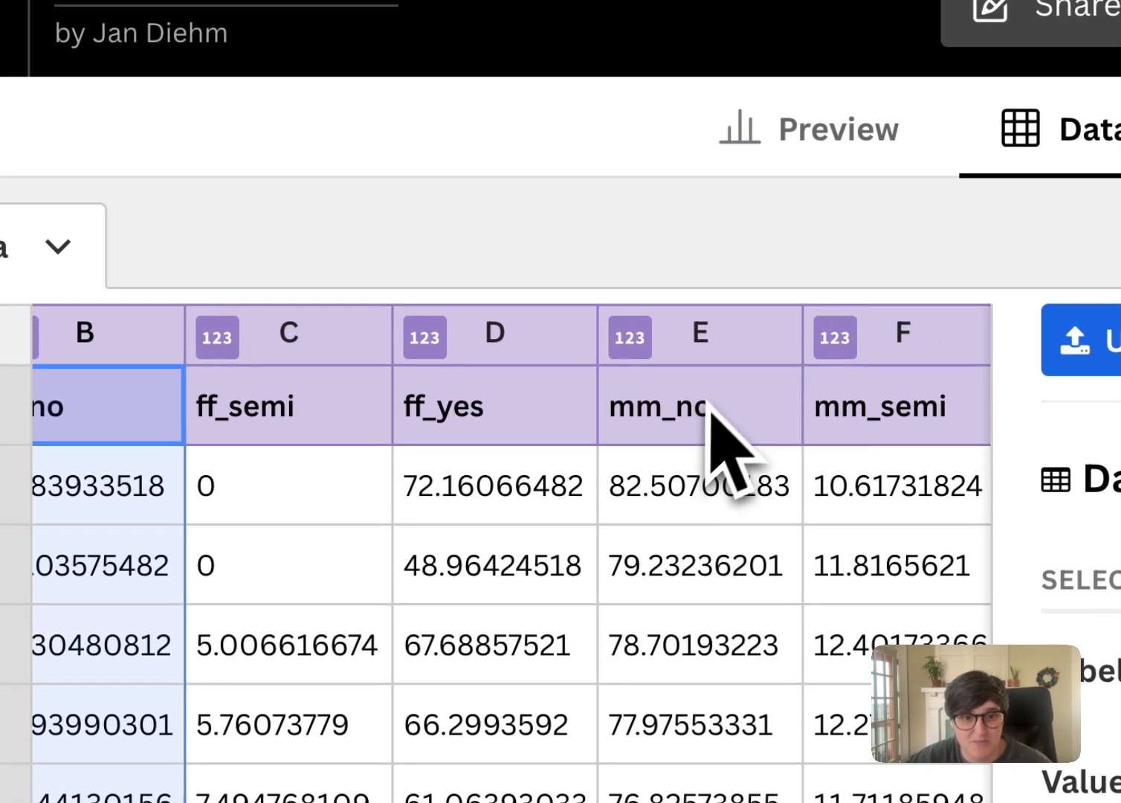
{"action": "scroll", "coordinate": [610, 464], "scroll_direction": "left", "scroll_amount": 2}
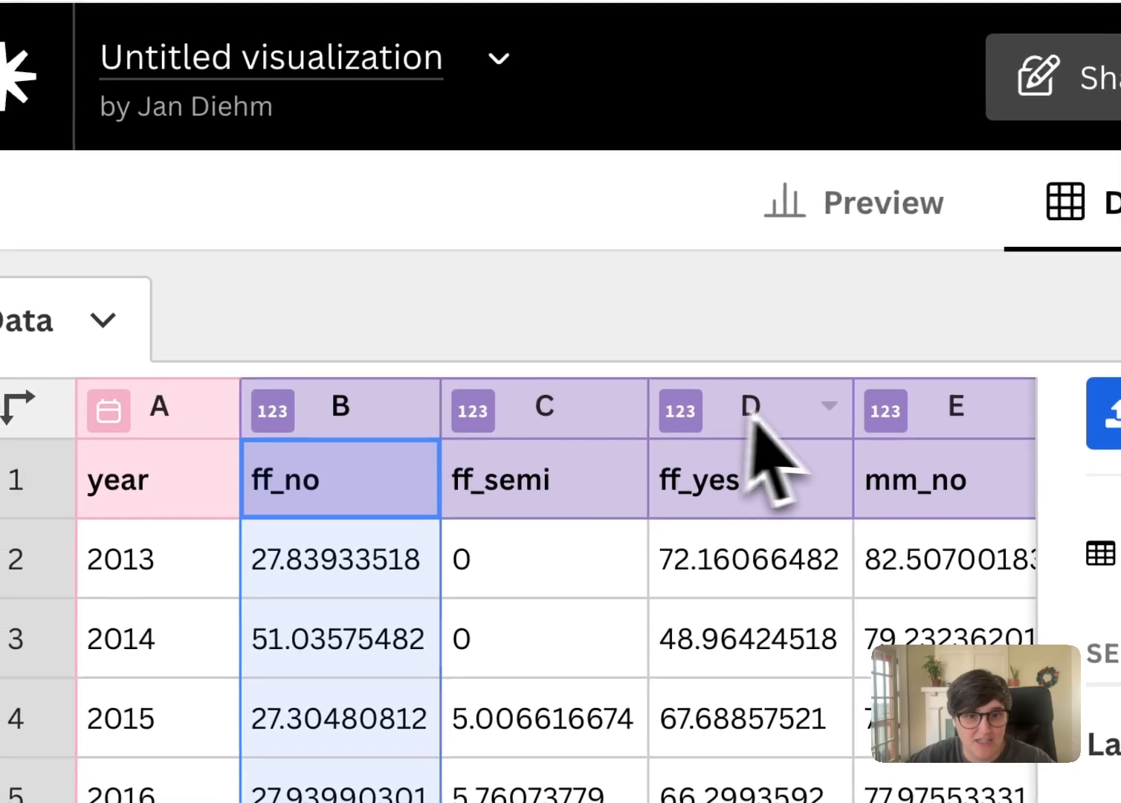
{"action": "left_click", "coordinate": [750, 390], "text": "shift"}
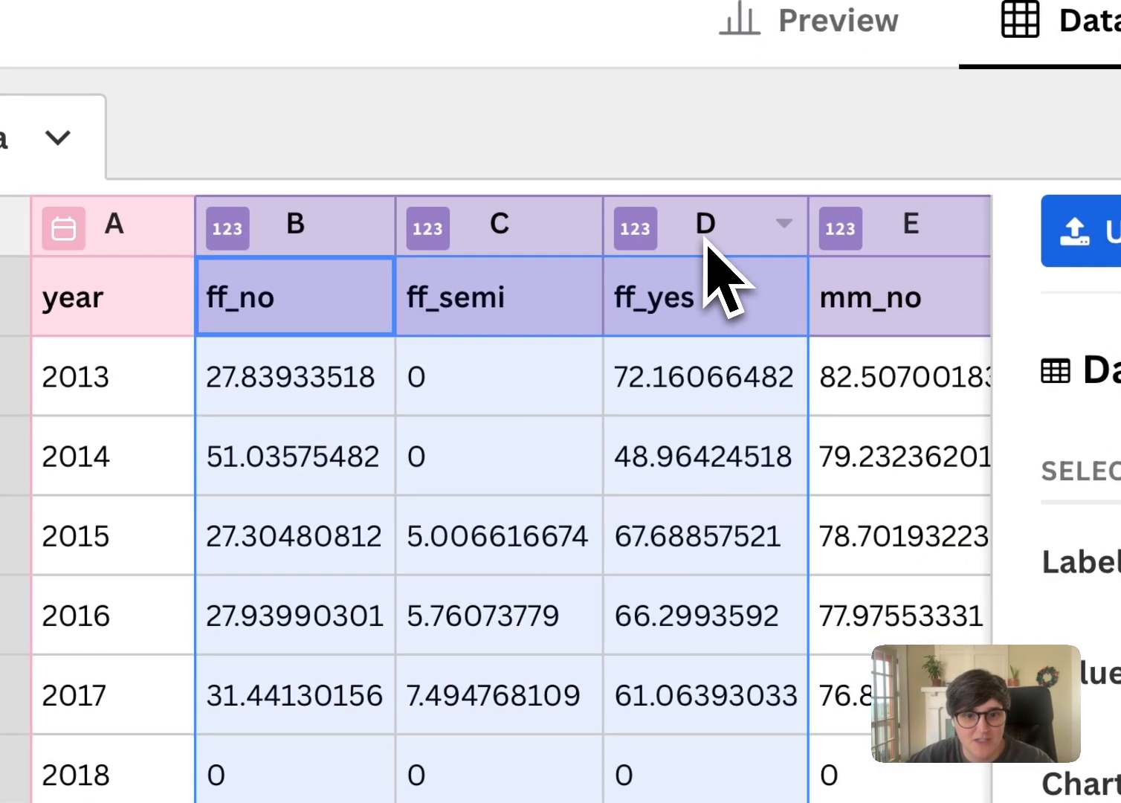
{"action": "right_click", "coordinate": [753, 427]}
{"action": "left_click", "coordinate": [815, 574]}
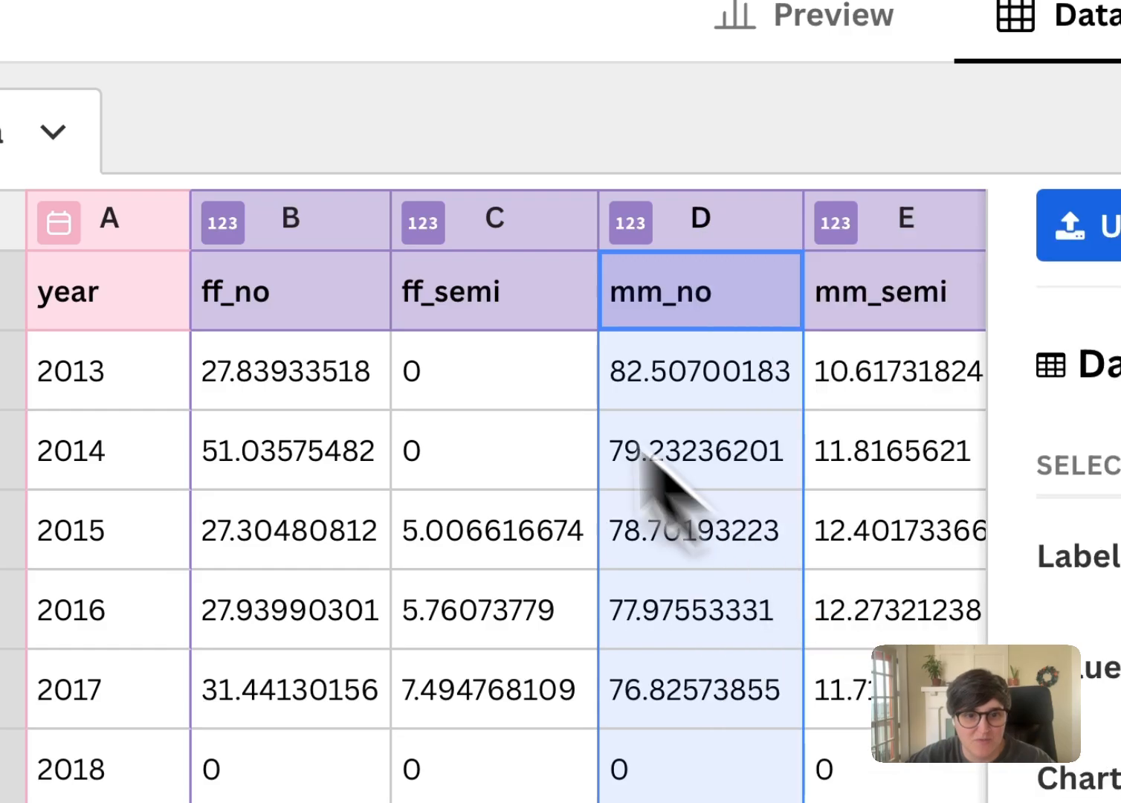
{"action": "left_click", "coordinate": [494, 239]}
{"action": "right_click", "coordinate": [505, 234]}
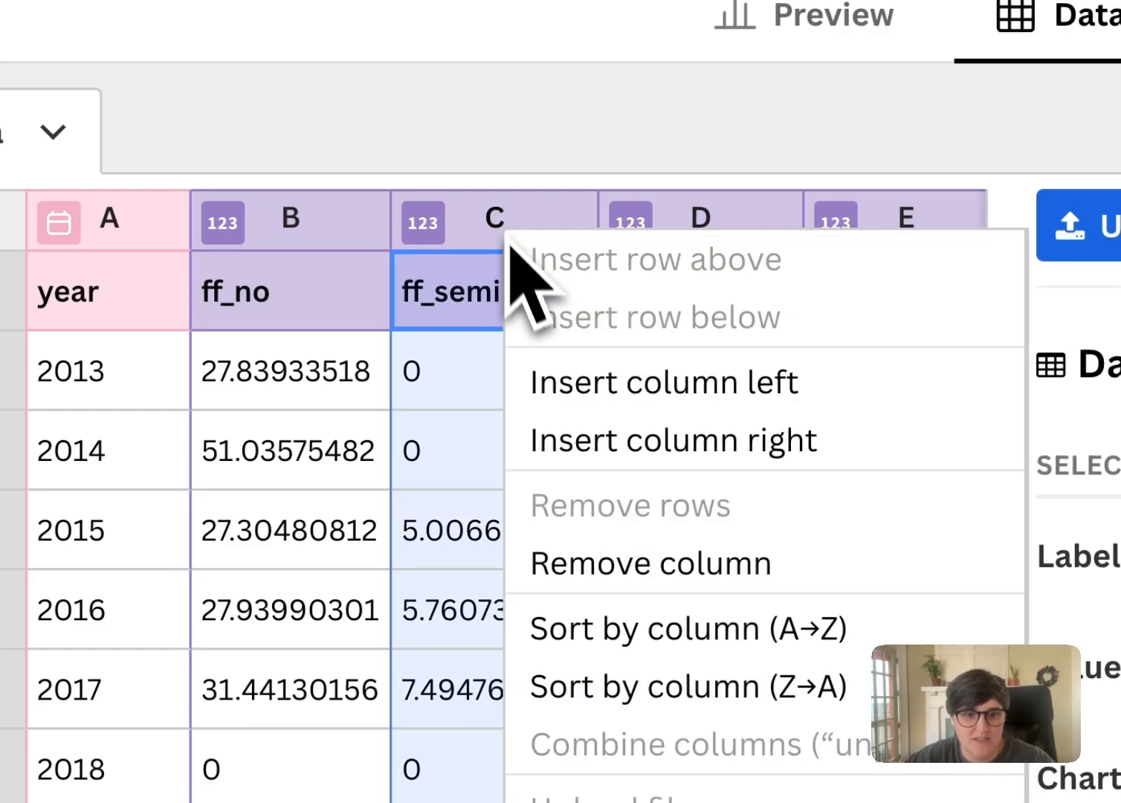
{"action": "left_click", "coordinate": [602, 566]}
{"action": "right_click", "coordinate": [295, 232]}
{"action": "left_click", "coordinate": [466, 538]}
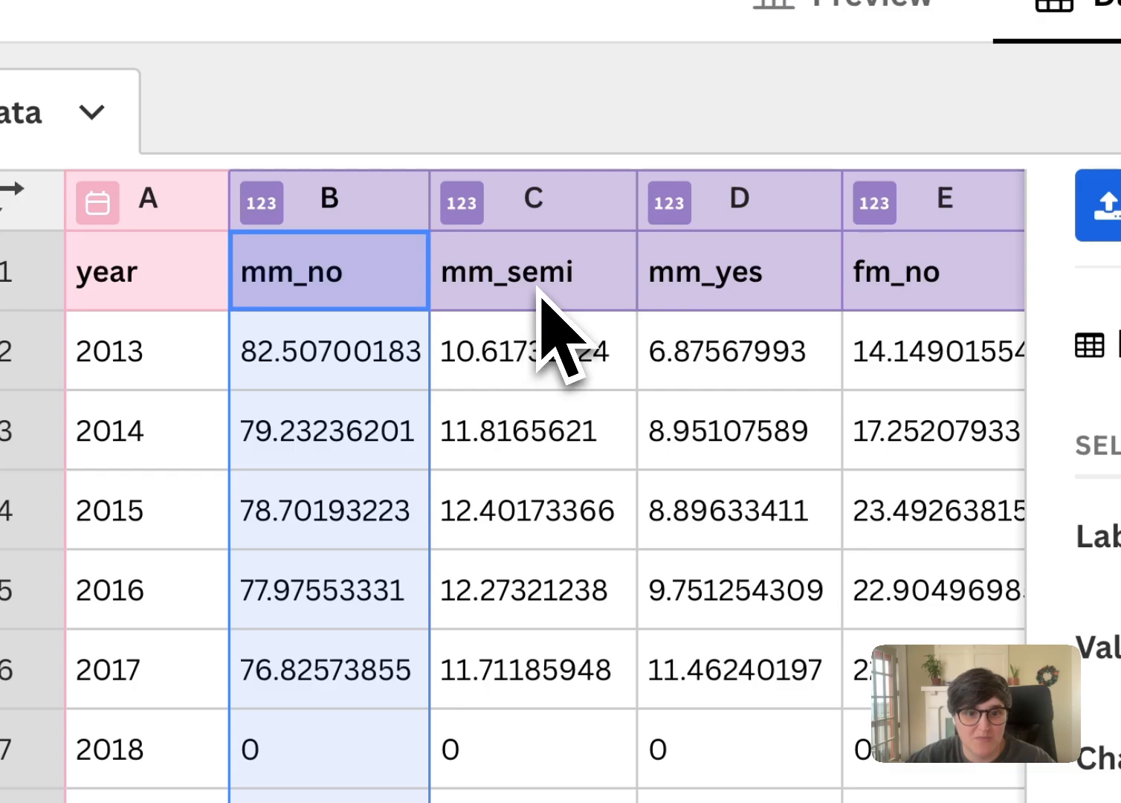
Remove the straight-ship columns fm_no, fm_semi and fm_yes from the data sheet
{"action": "scroll", "coordinate": [557, 331], "scroll_direction": "right", "scroll_amount": 5}
{"action": "left_click", "coordinate": [545, 210]}
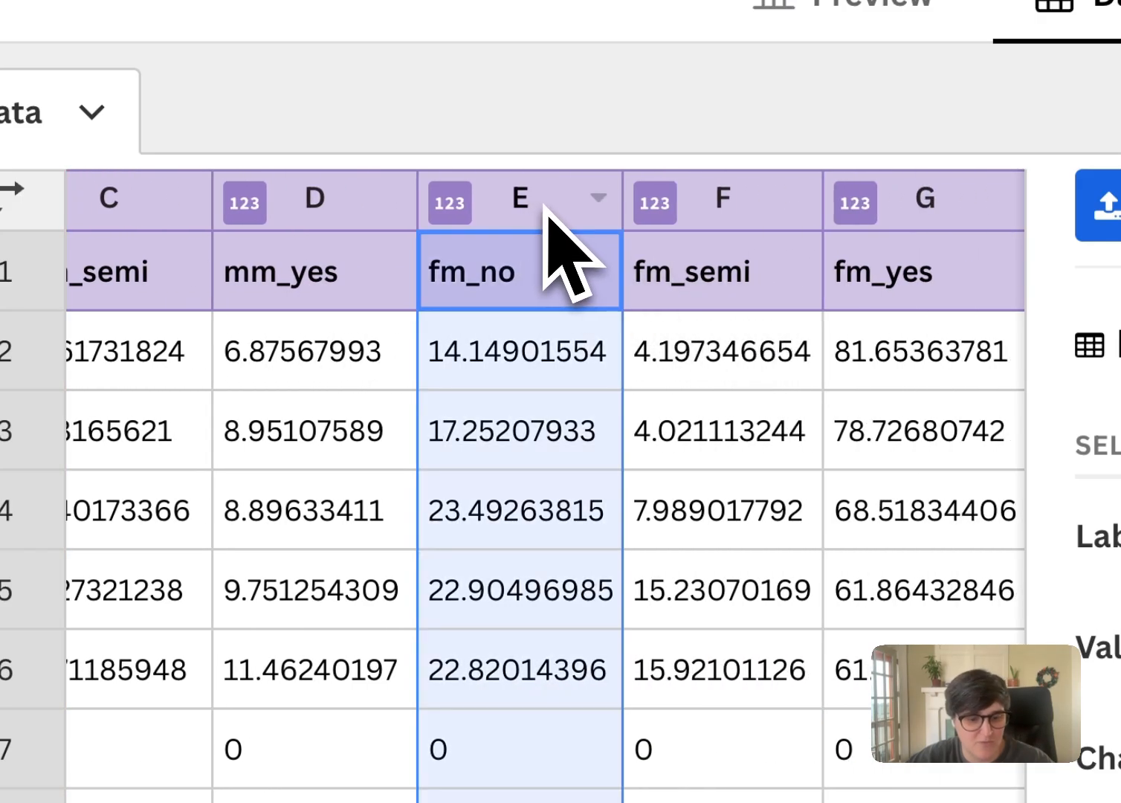
{"action": "right_click", "coordinate": [546, 211]}
{"action": "left_click", "coordinate": [678, 556]}
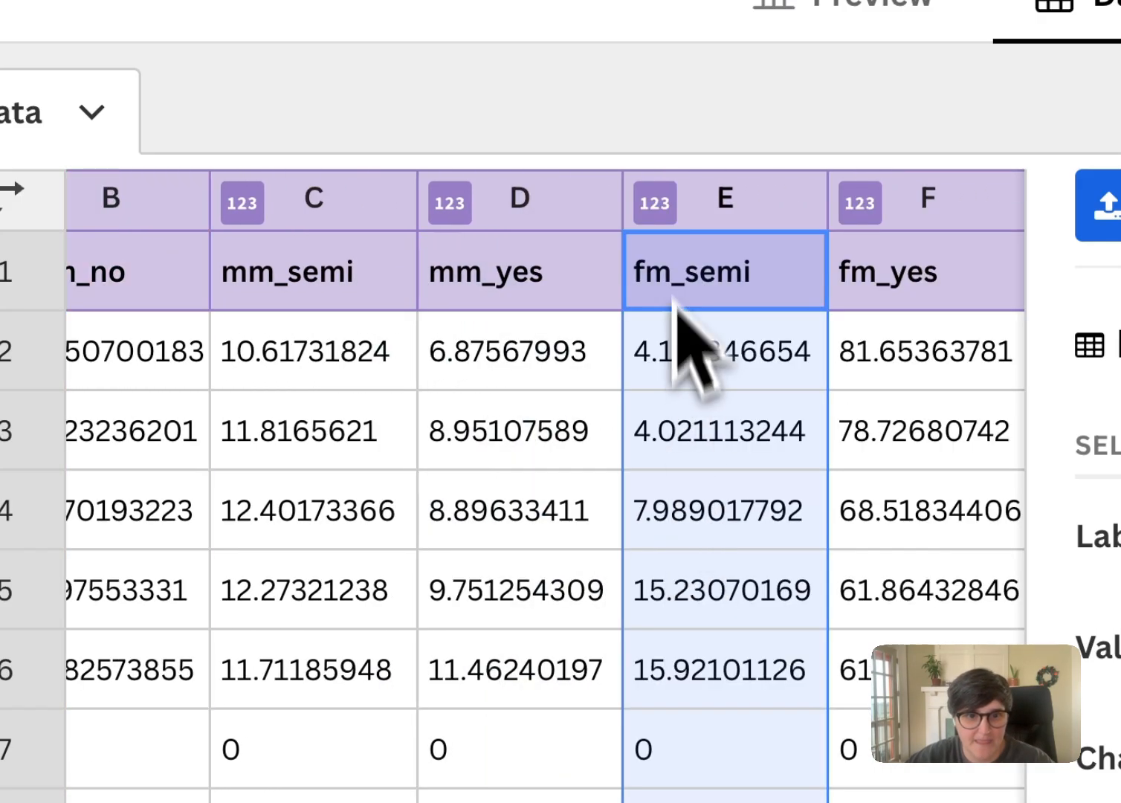
{"action": "right_click", "coordinate": [738, 216]}
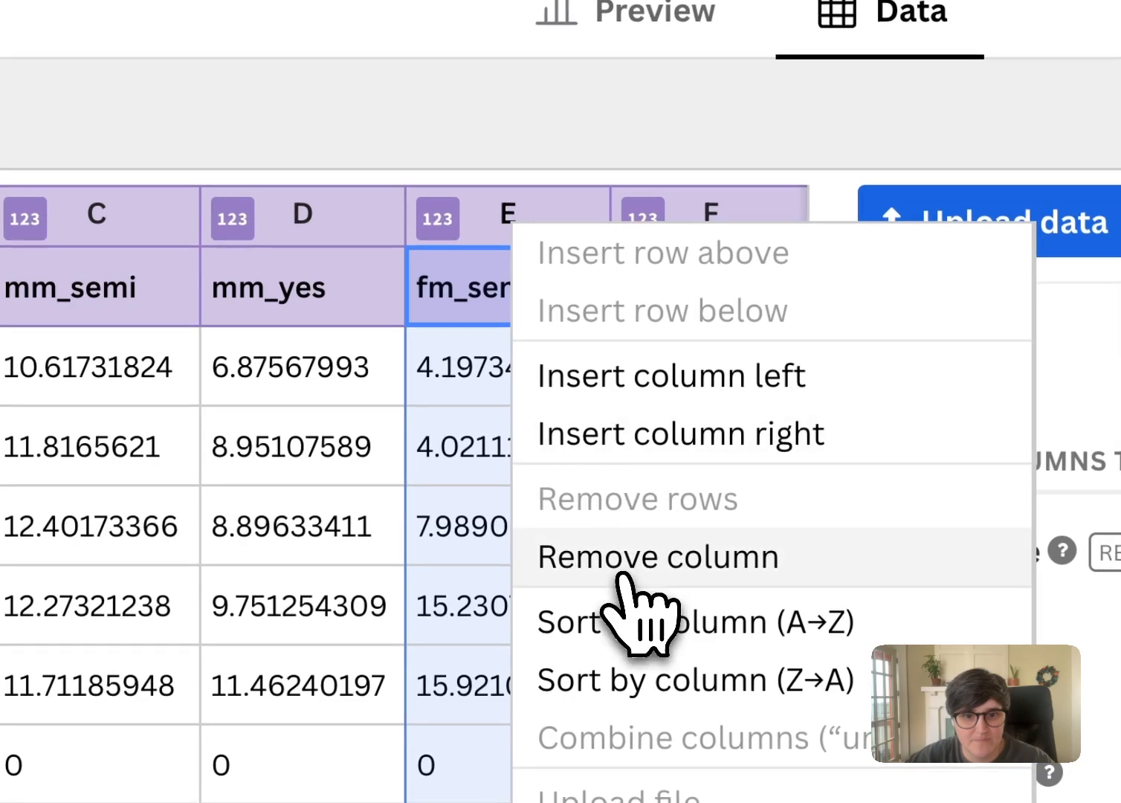
{"action": "left_click", "coordinate": [623, 572]}
{"action": "right_click", "coordinate": [714, 223]}
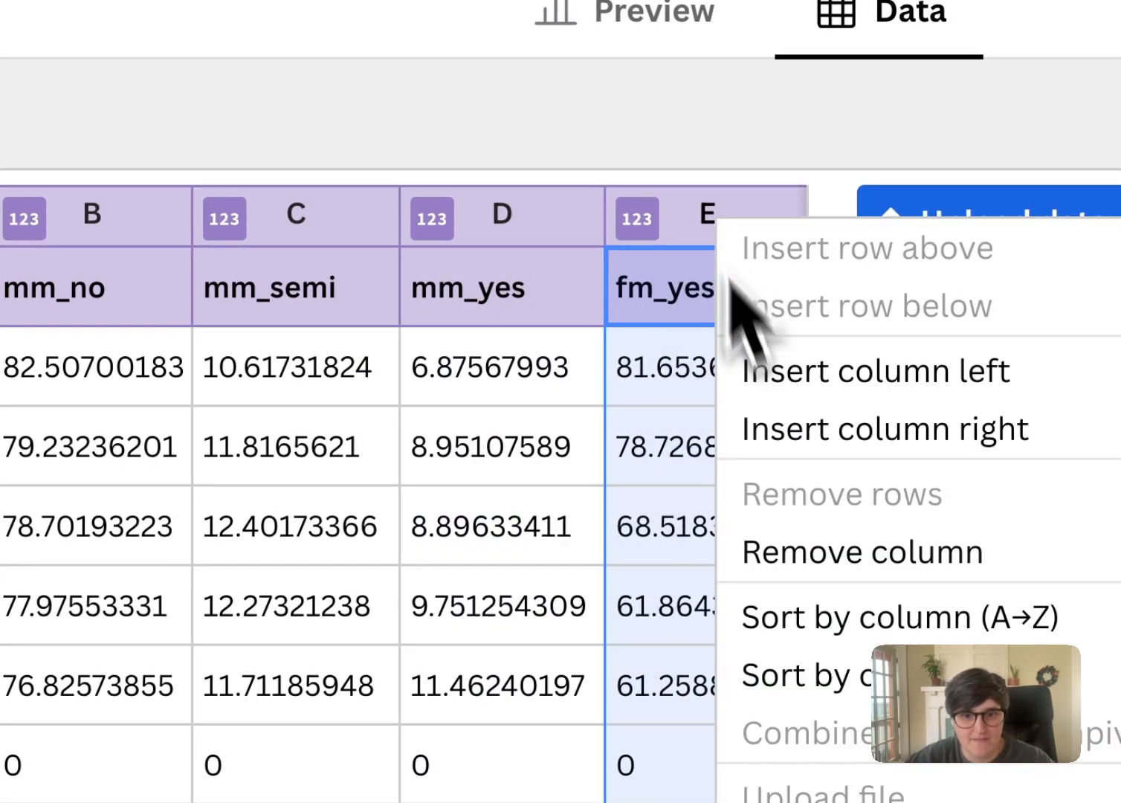
{"action": "left_click", "coordinate": [807, 529]}
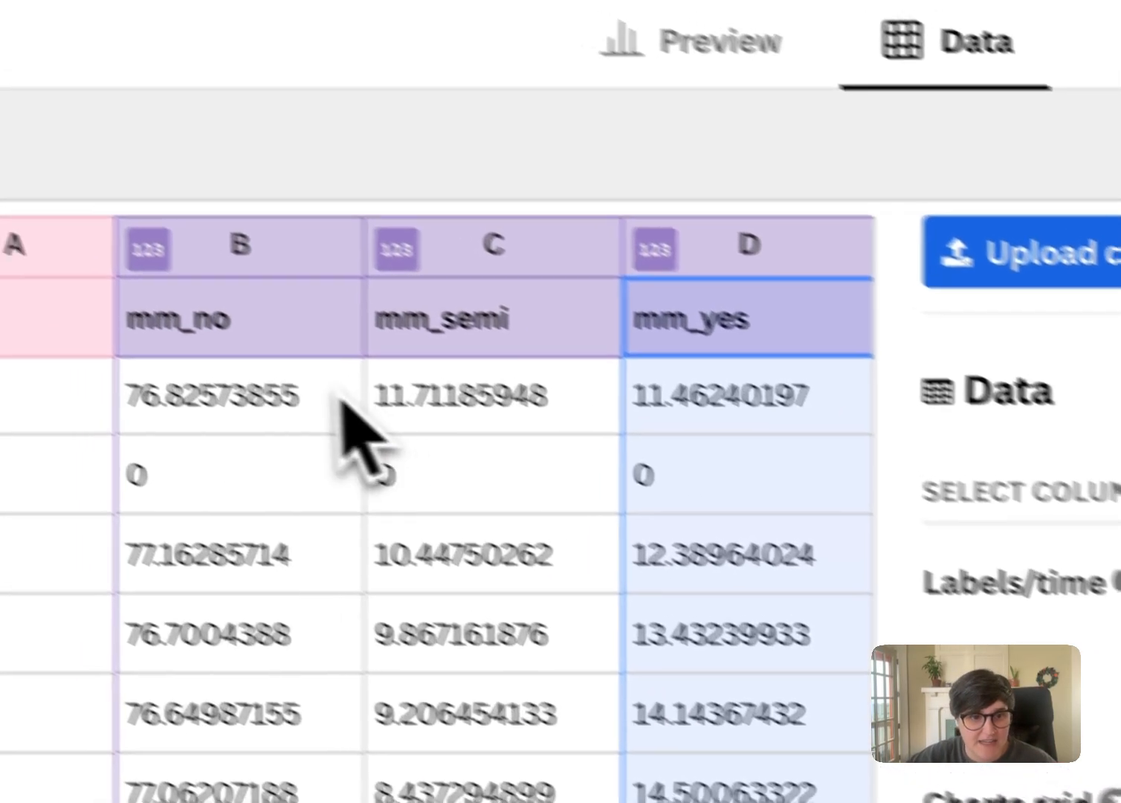
Rename the mm_no, mm_semi and mm_yes column headers to Non-Canon, Semi-Canon and Canon
{"action": "double_click", "coordinate": [197, 329]}
{"action": "double_click", "coordinate": [209, 324]}
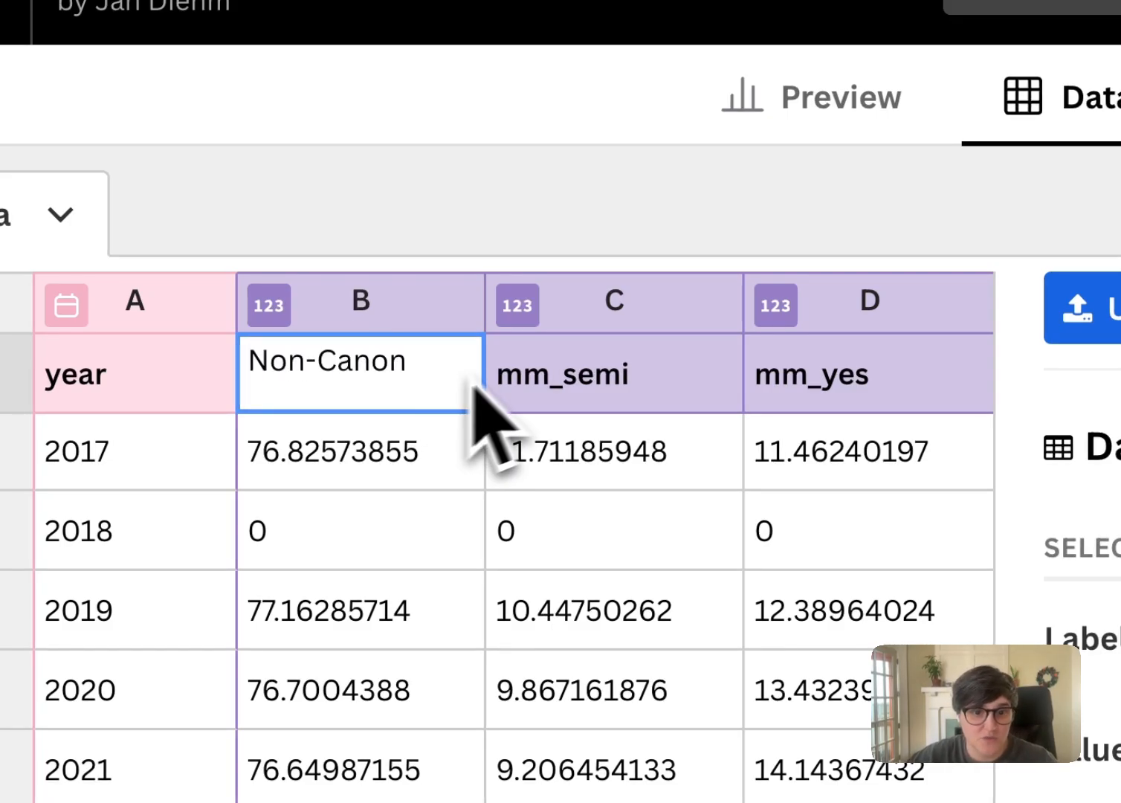
{"action": "left_click", "coordinate": [570, 400]}
{"action": "double_click", "coordinate": [591, 390]}
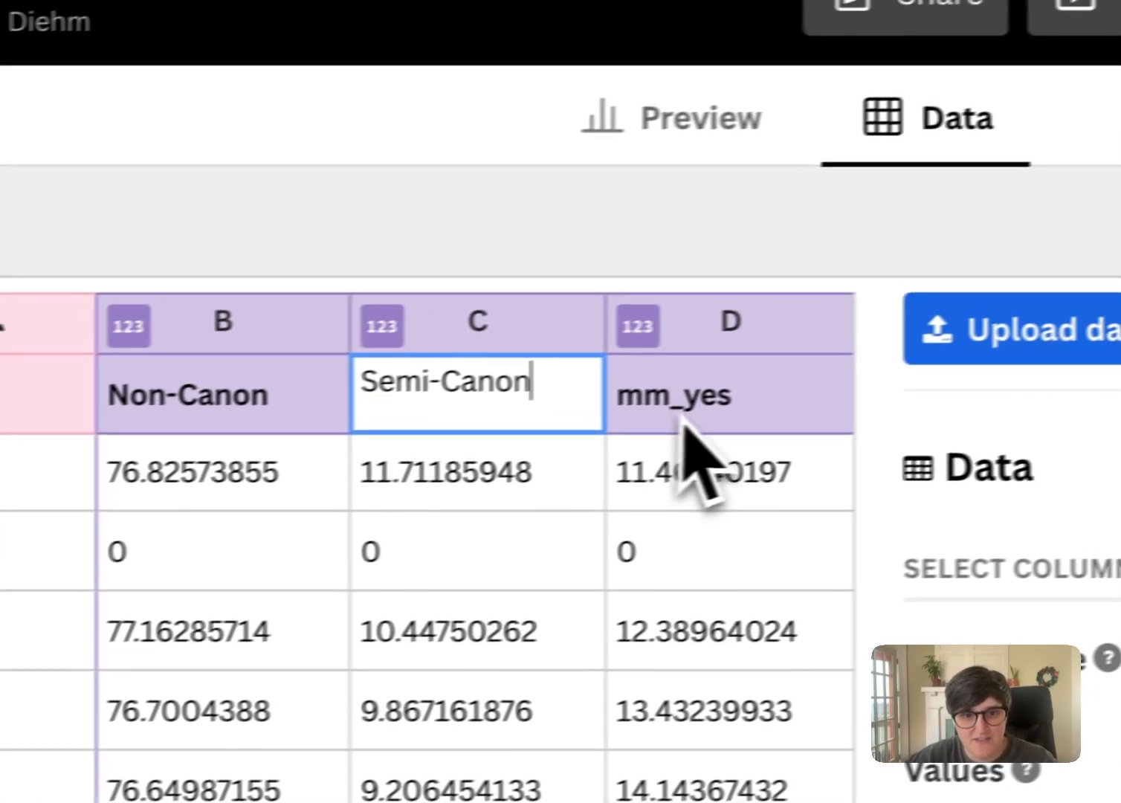
{"action": "double_click", "coordinate": [817, 374]}
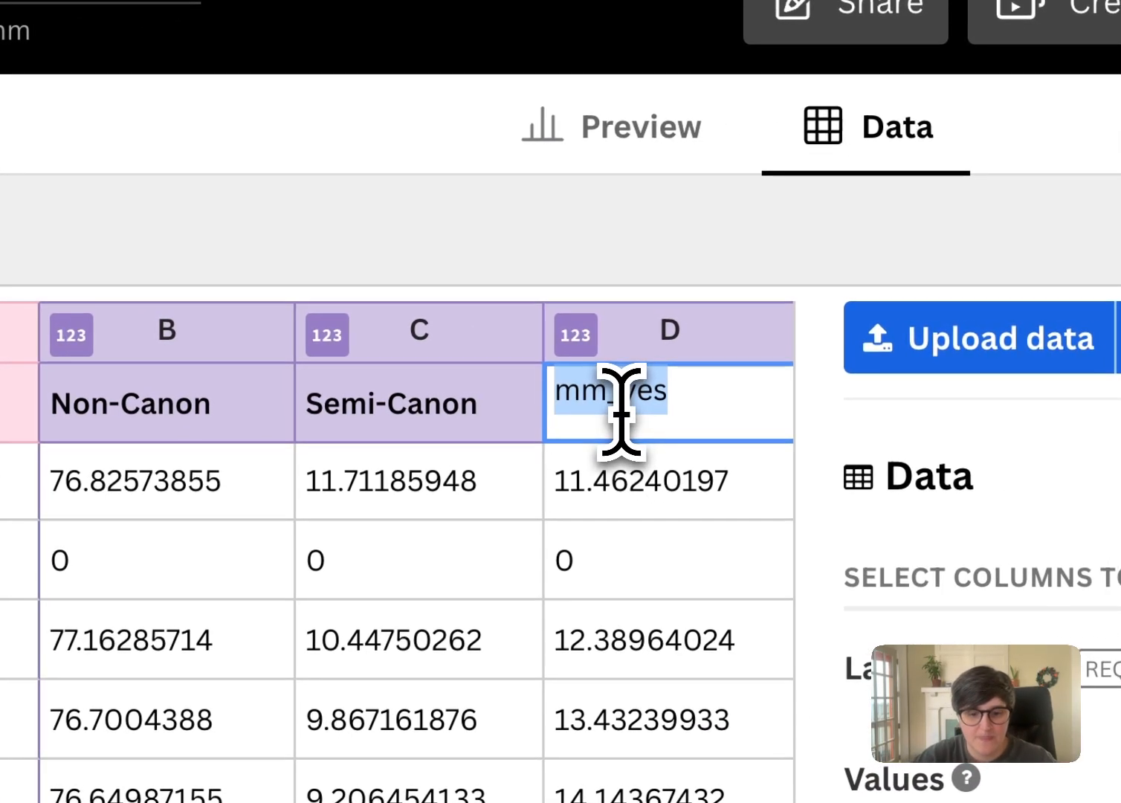
{"action": "type", "text": "Canon"}
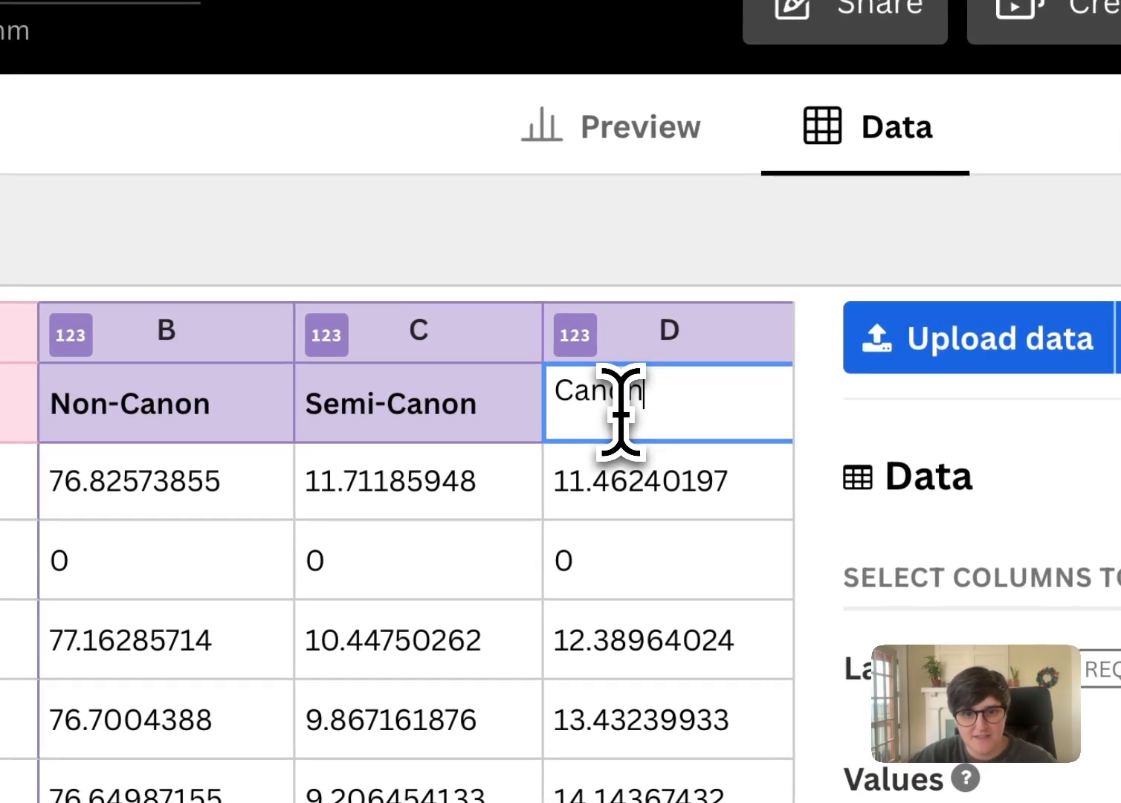
{"action": "left_click", "coordinate": [801, 401]}
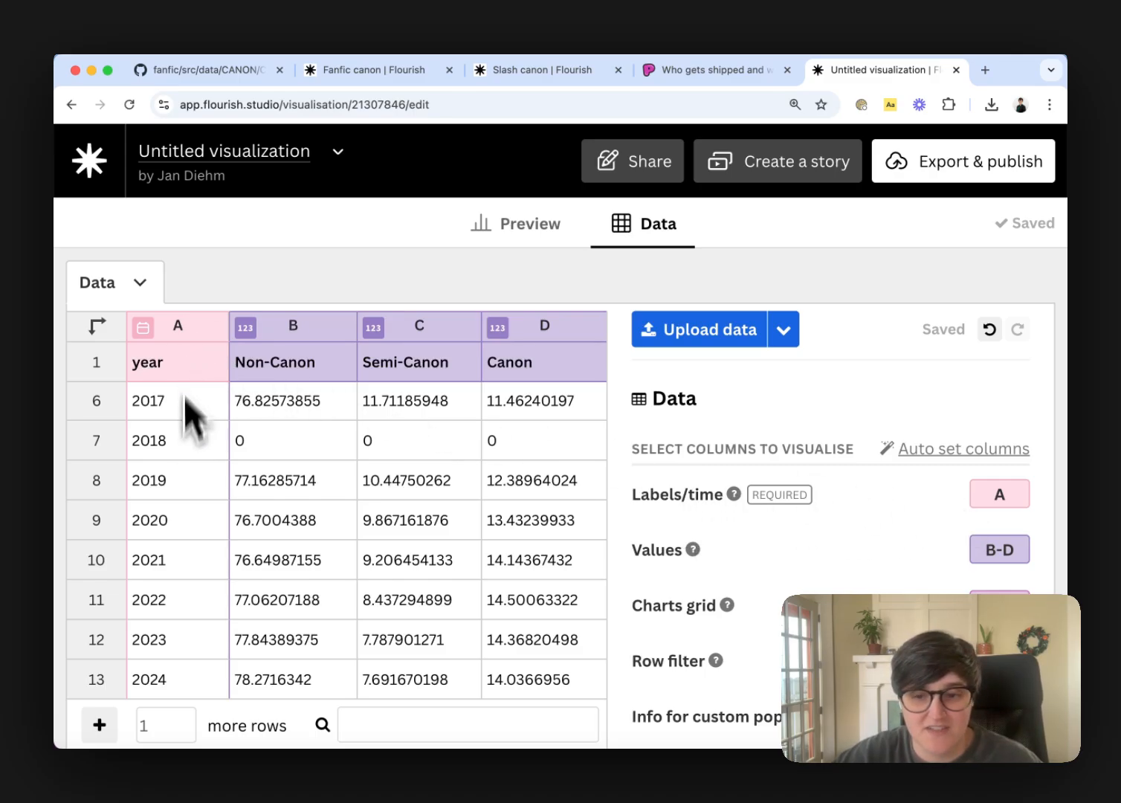
Review the column assignments for labels and values, and open the chart preview
{"action": "scroll", "coordinate": [869, 571], "scroll_direction": "down", "scroll_amount": 1}
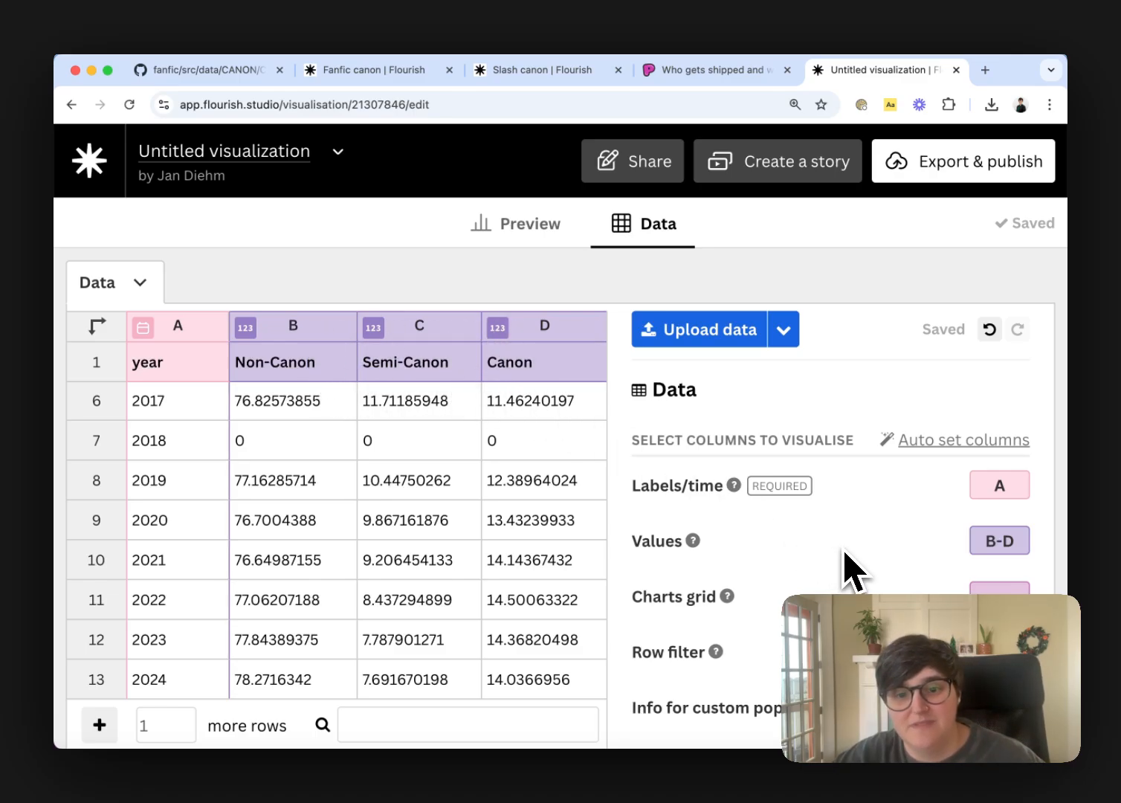
{"action": "scroll", "coordinate": [849, 570], "scroll_direction": "down", "scroll_amount": 2}
{"action": "scroll", "coordinate": [850, 570], "scroll_direction": "up", "scroll_amount": 3}
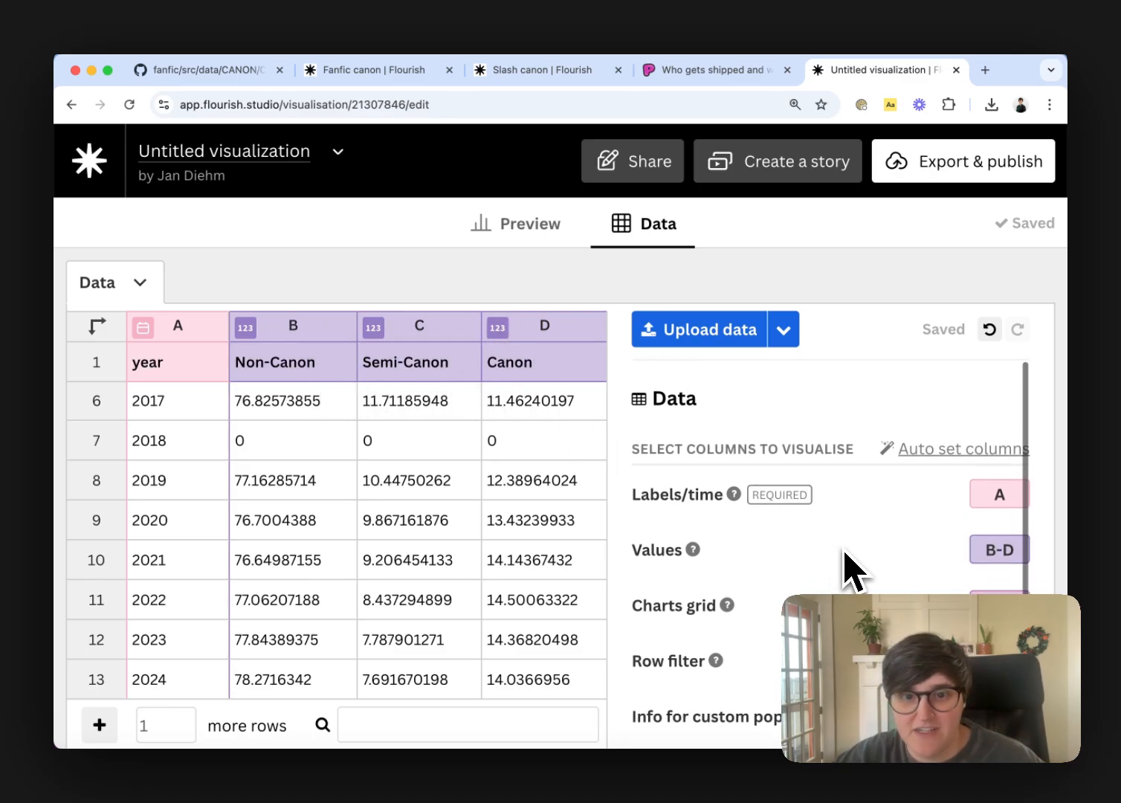
{"action": "left_click", "coordinate": [507, 239]}
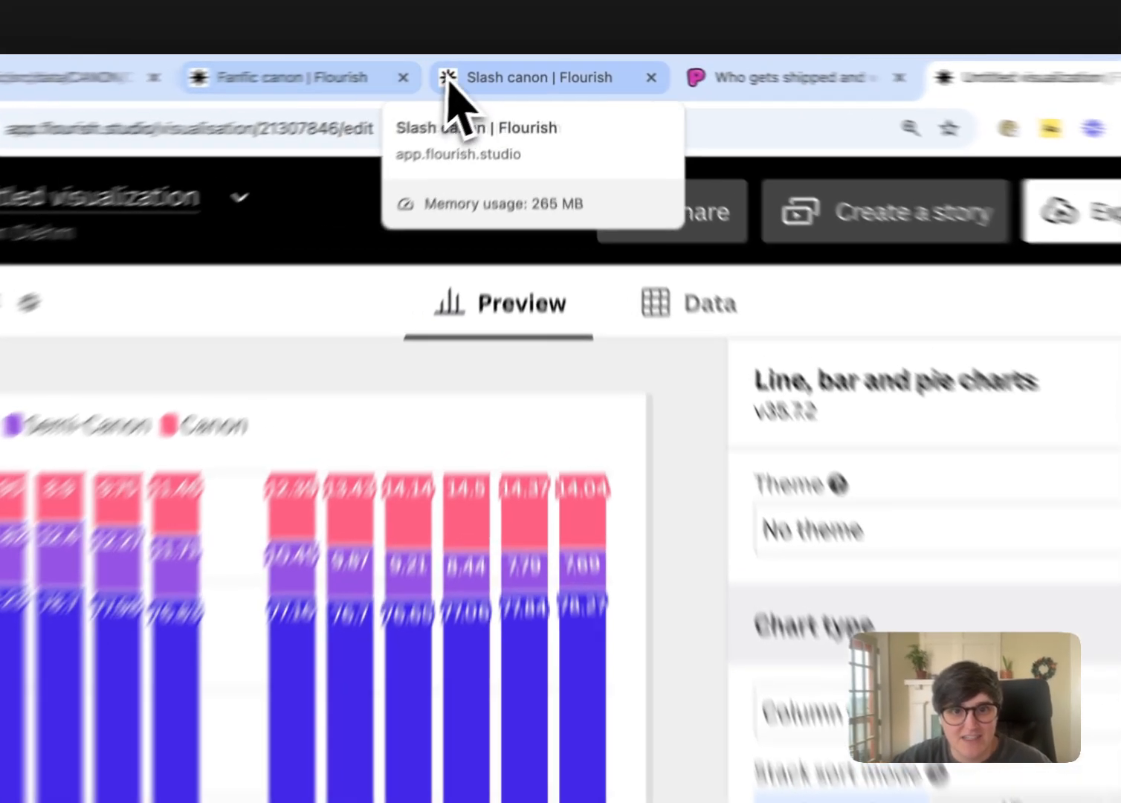
Switch to the existing Slash canon project and expand its Colors settings
{"action": "left_click", "coordinate": [513, 70]}
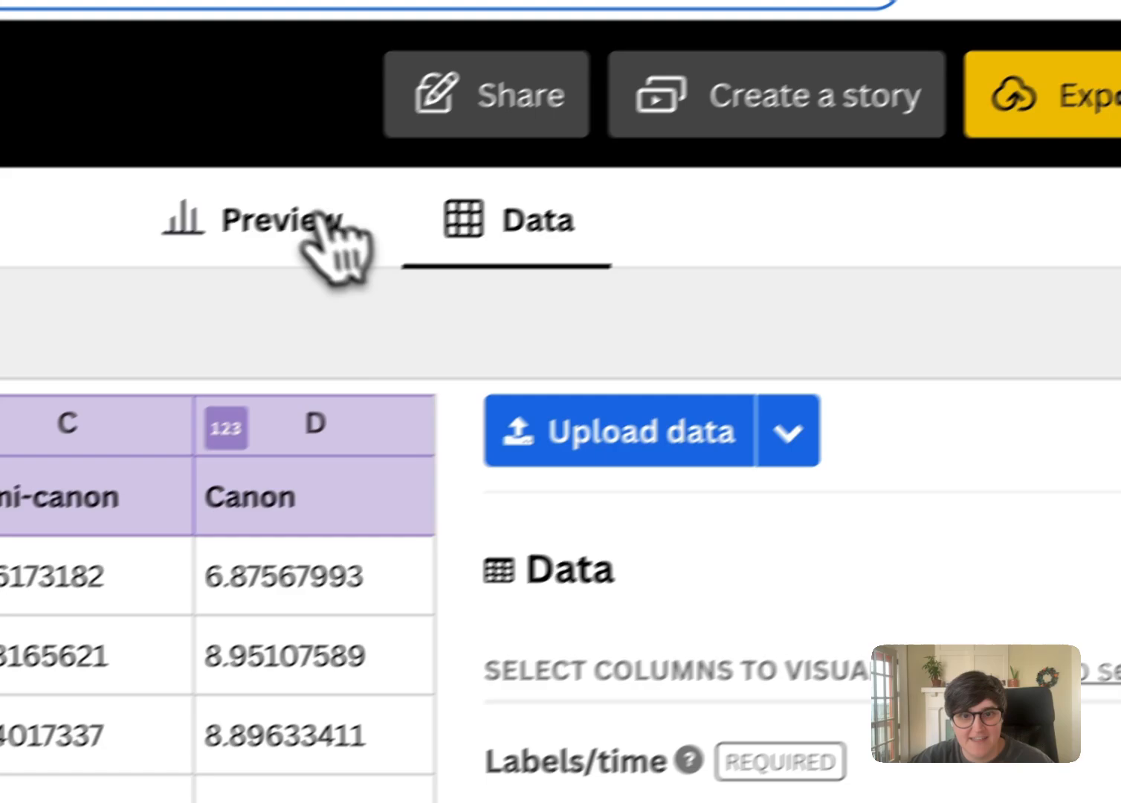
{"action": "left_click", "coordinate": [320, 217]}
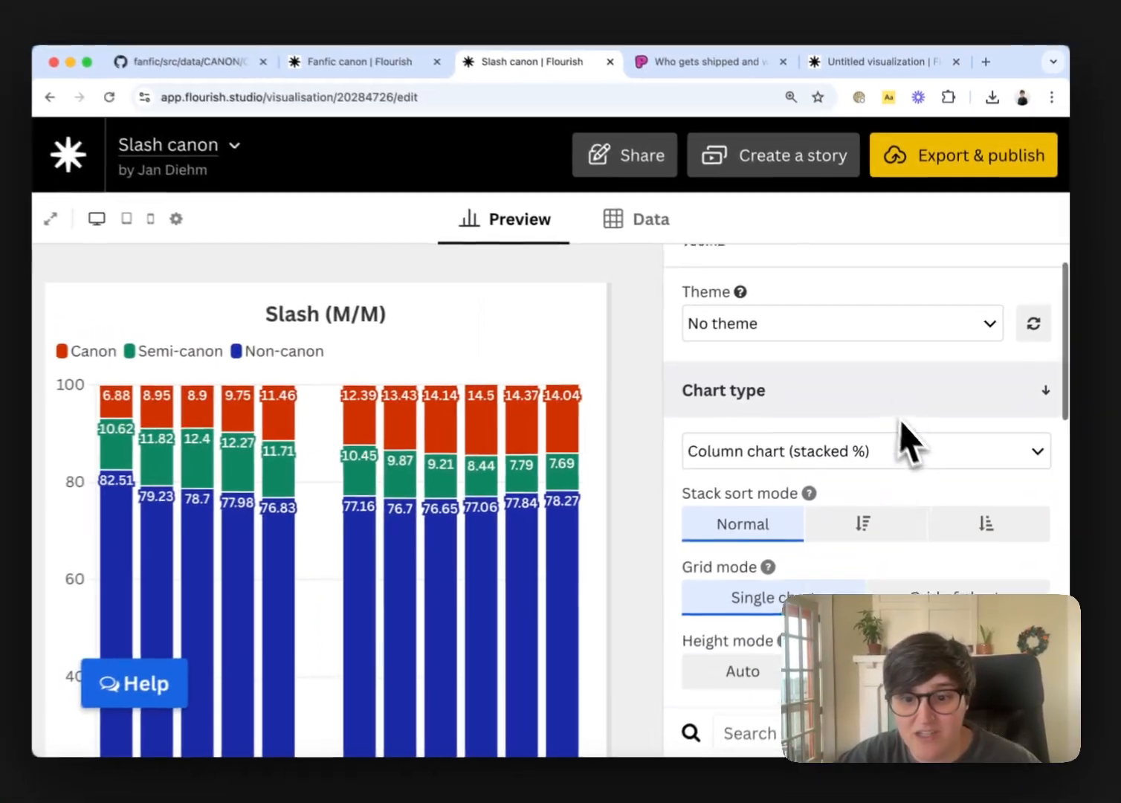
{"action": "scroll", "coordinate": [903, 442], "scroll_direction": "down", "scroll_amount": 5}
{"action": "scroll", "coordinate": [926, 454], "scroll_direction": "down", "scroll_amount": 5}
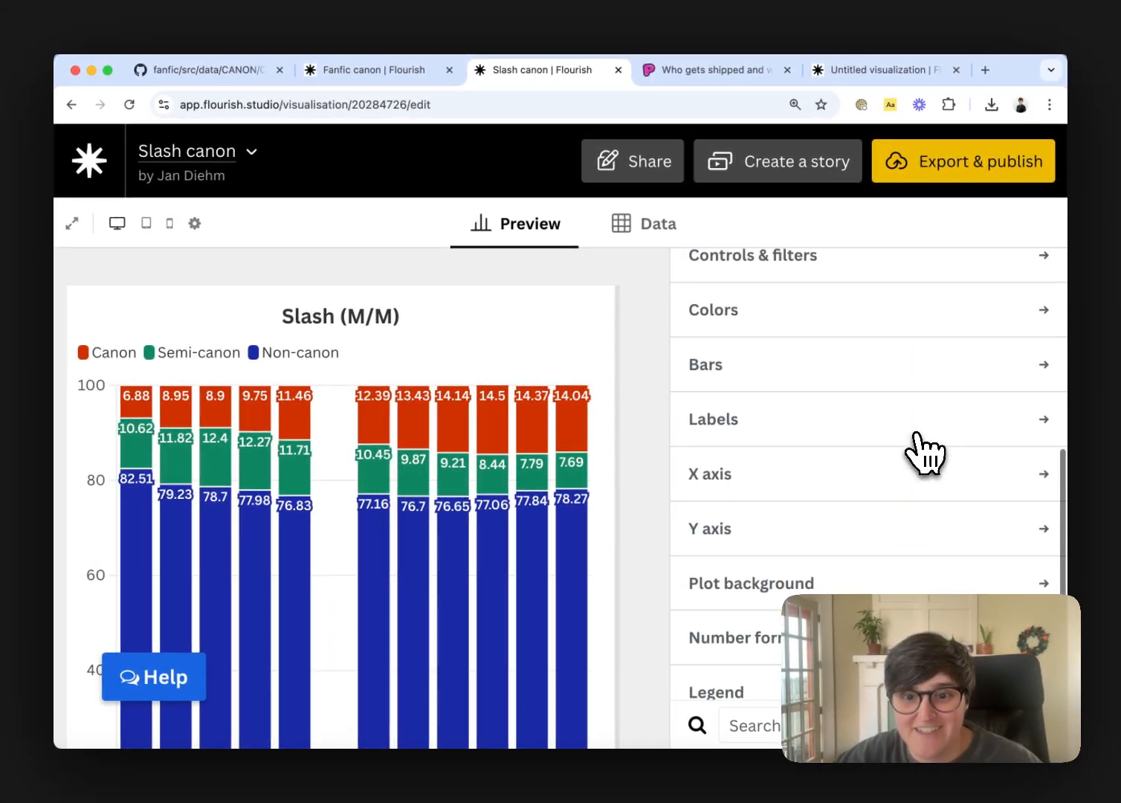
{"action": "scroll", "coordinate": [895, 445], "scroll_direction": "up", "scroll_amount": 1}
{"action": "scroll", "coordinate": [738, 386], "scroll_direction": "down", "scroll_amount": 2}
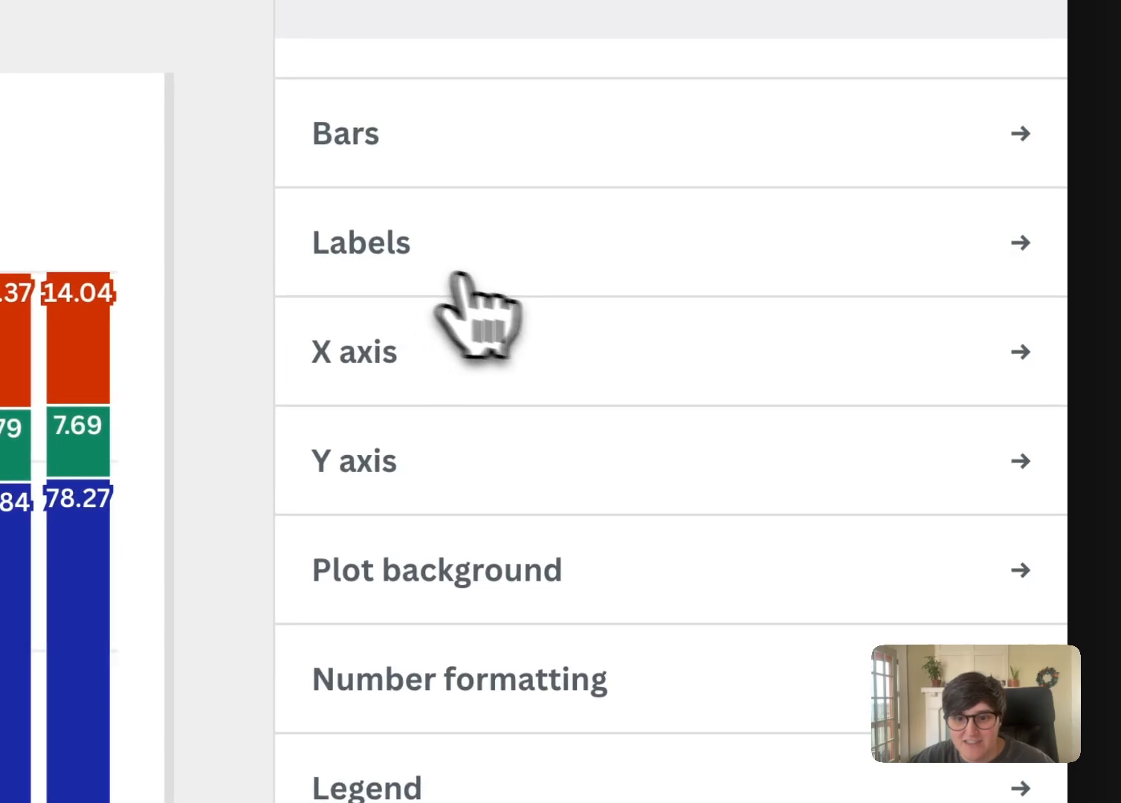
{"action": "scroll", "coordinate": [520, 297], "scroll_direction": "down", "scroll_amount": 5}
{"action": "scroll", "coordinate": [538, 300], "scroll_direction": "up", "scroll_amount": 8}
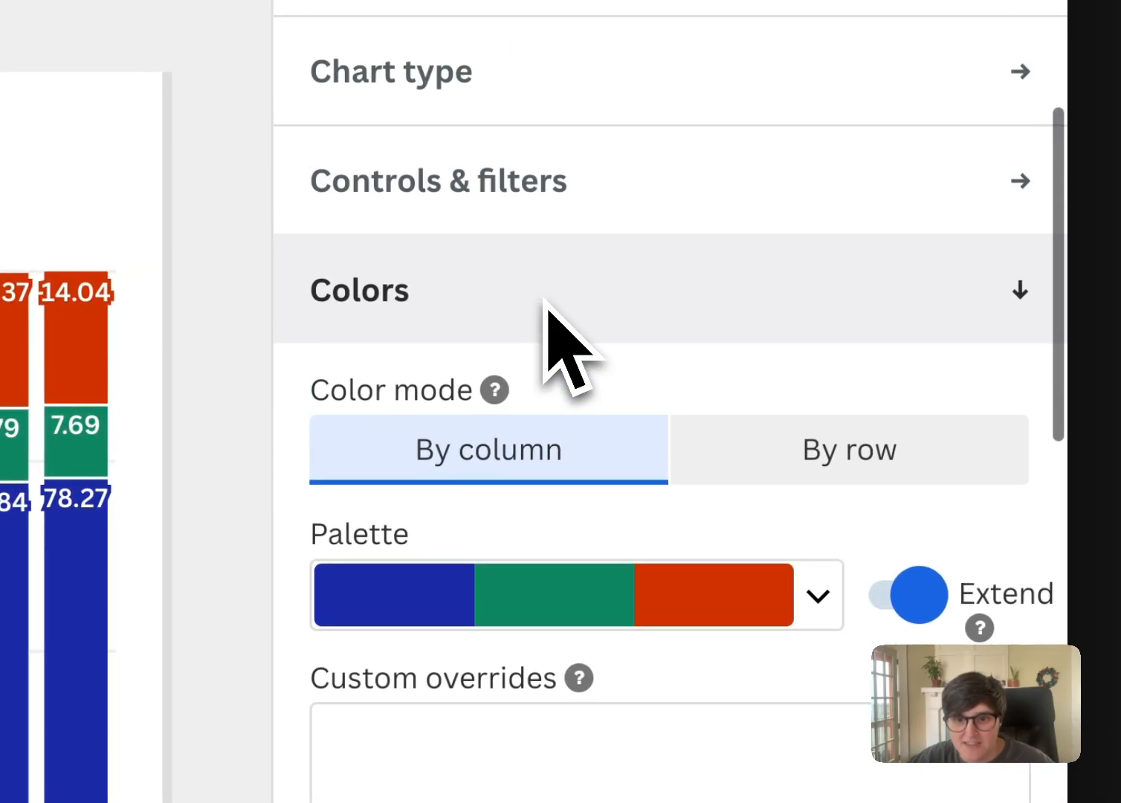
{"action": "scroll", "coordinate": [547, 319], "scroll_direction": "down", "scroll_amount": 1}
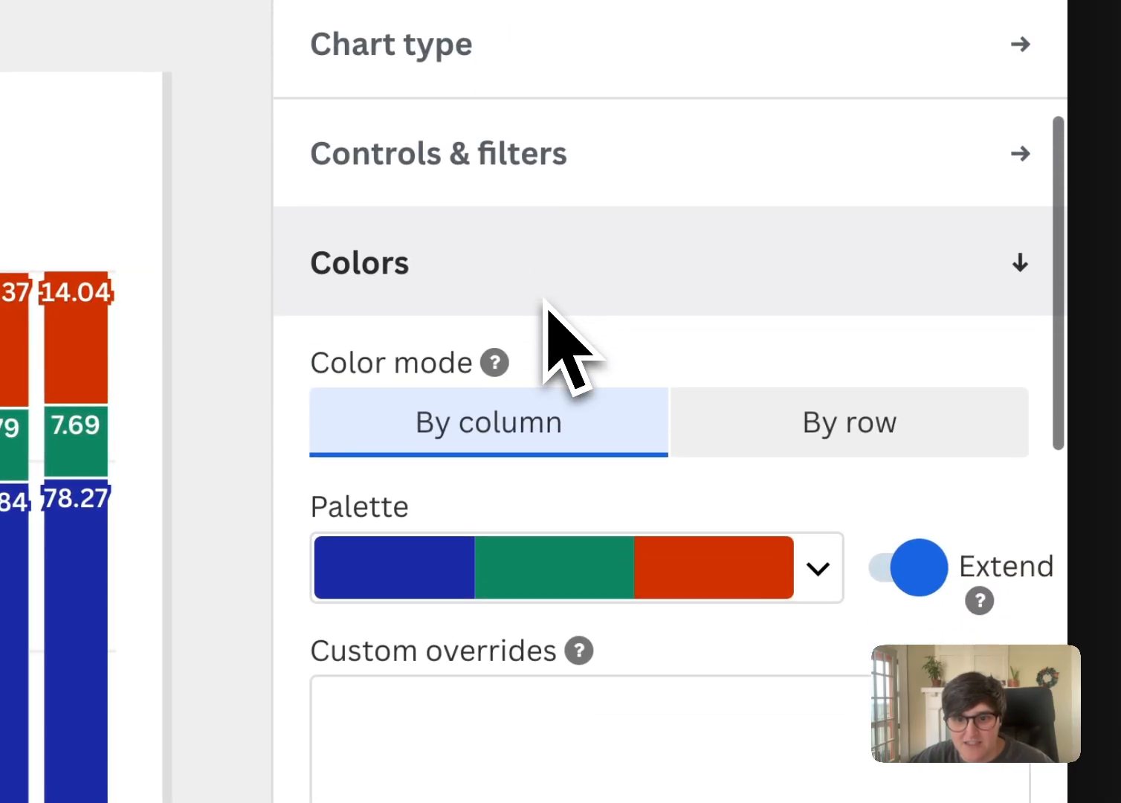
Open the Slash canon palette for editing and copy the first color's hex code, #1b2aa5
{"action": "left_click", "coordinate": [818, 568]}
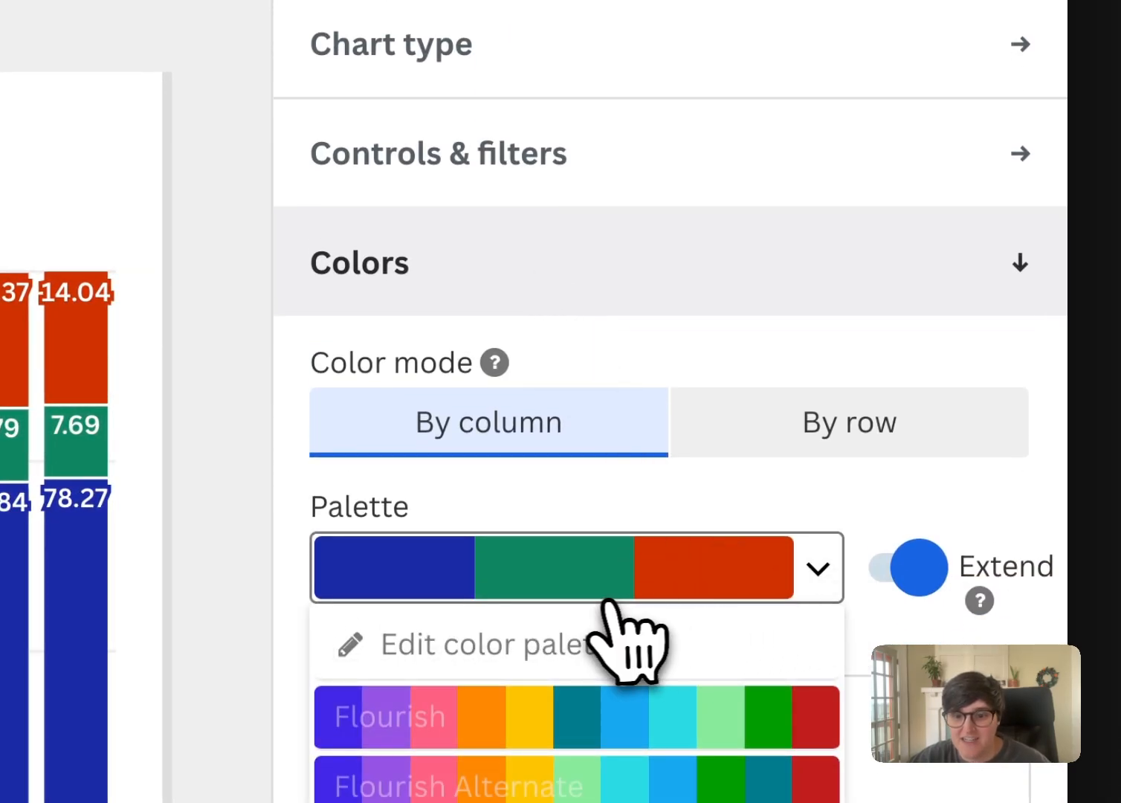
{"action": "scroll", "coordinate": [618, 632], "scroll_direction": "down", "scroll_amount": 3}
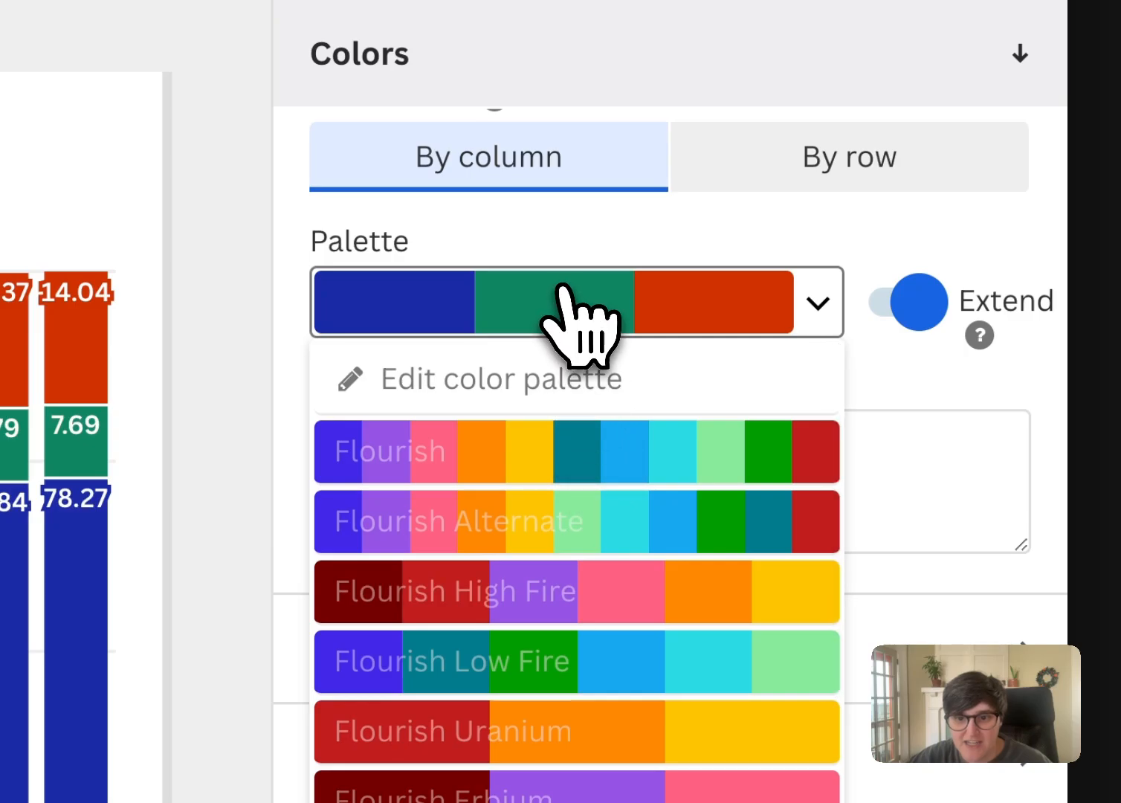
{"action": "left_click", "coordinate": [524, 377]}
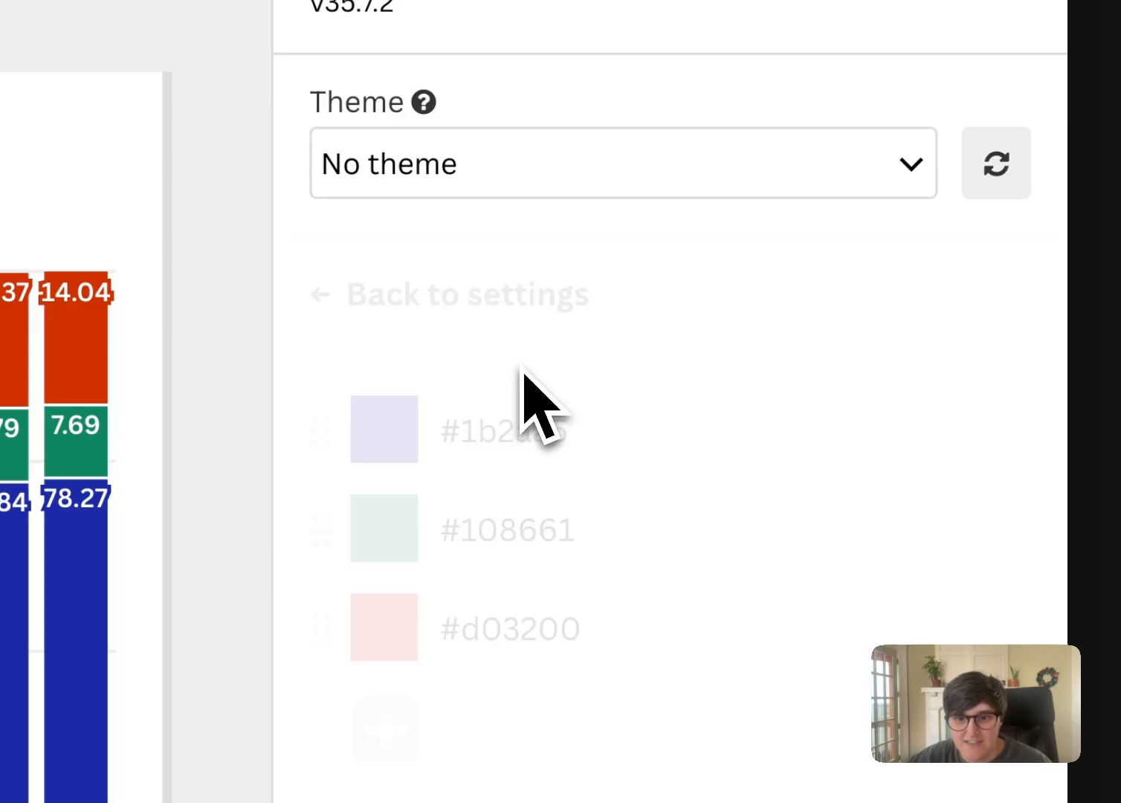
{"action": "left_click", "coordinate": [580, 448]}
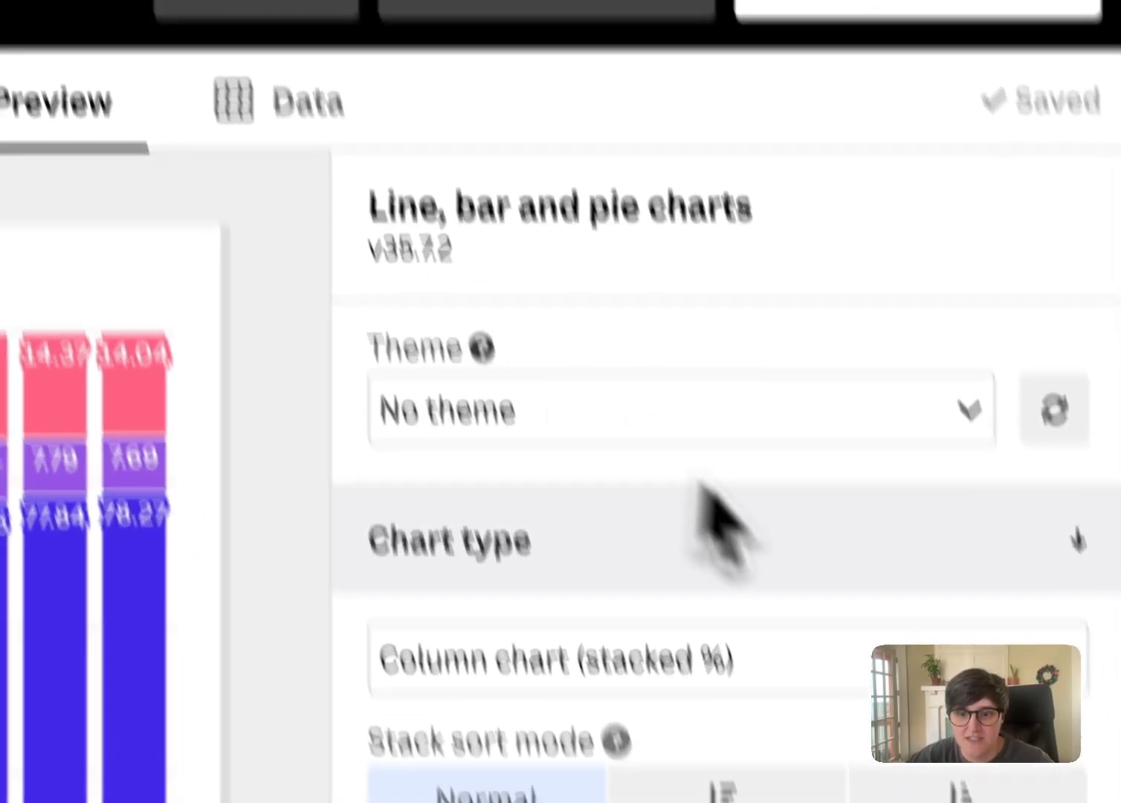
In the untitled visualization, edit the color palette and remove all colors except #4328e7, #019c00 and #730000
{"action": "scroll", "coordinate": [743, 505], "scroll_direction": "down", "scroll_amount": 5}
{"action": "left_click", "coordinate": [399, 518]}
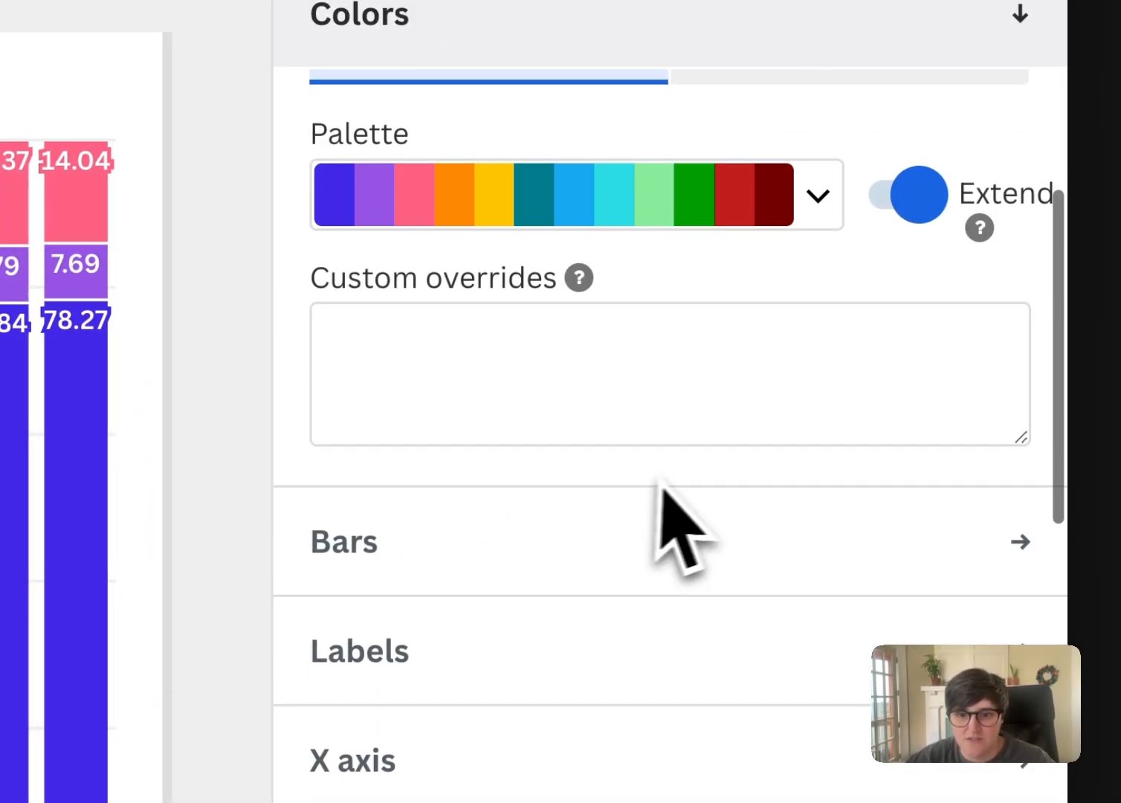
{"action": "left_click", "coordinate": [816, 327]}
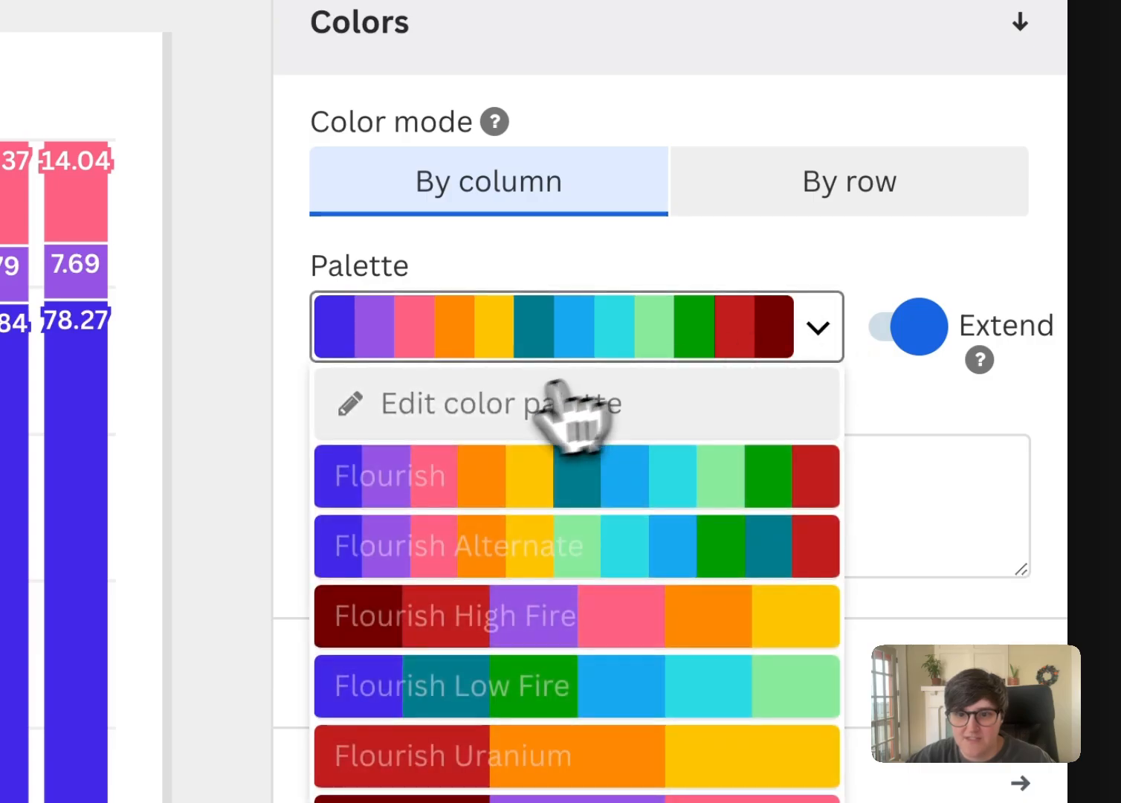
{"action": "left_click", "coordinate": [557, 403]}
{"action": "scroll", "coordinate": [988, 338], "scroll_direction": "down", "scroll_amount": 2}
{"action": "scroll", "coordinate": [1000, 526], "scroll_direction": "down", "scroll_amount": 5}
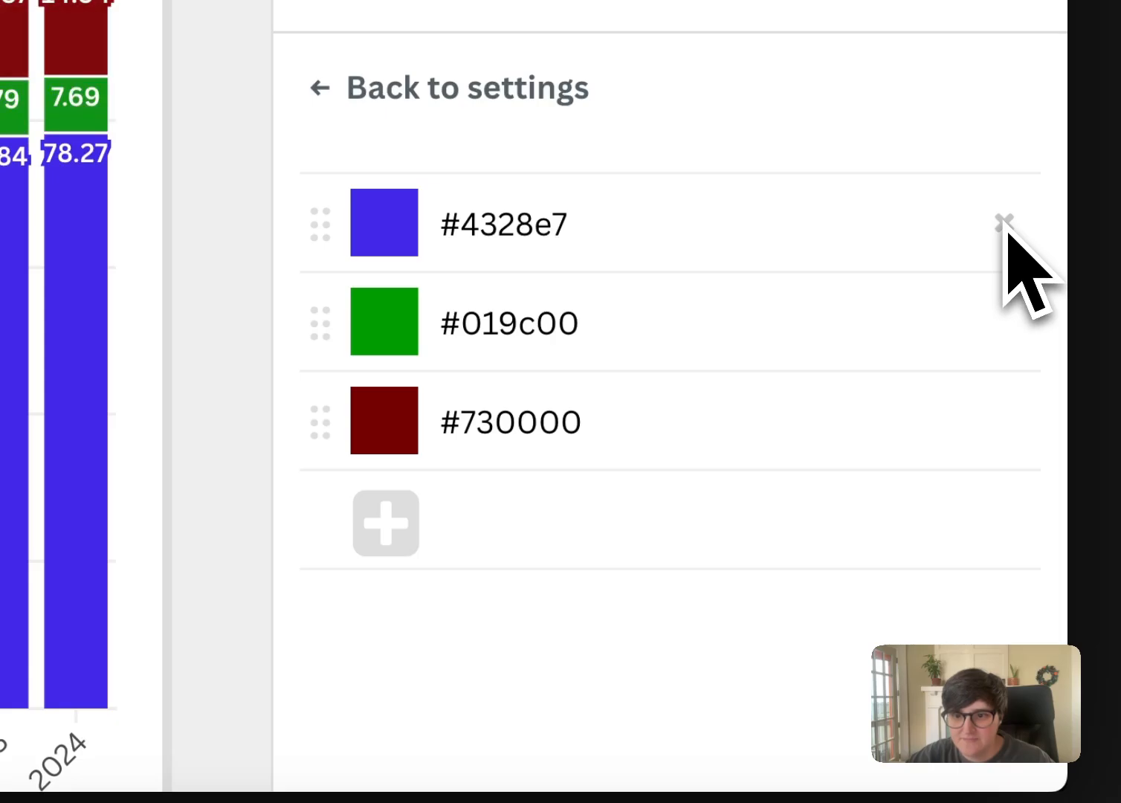
Set the first palette color to #1b2aa5 and return to the chart settings
{"action": "scroll", "coordinate": [460, 350], "scroll_direction": "up", "scroll_amount": 2}
{"action": "left_click_drag", "start_coordinate": [460, 350], "coordinate": [536, 377]}
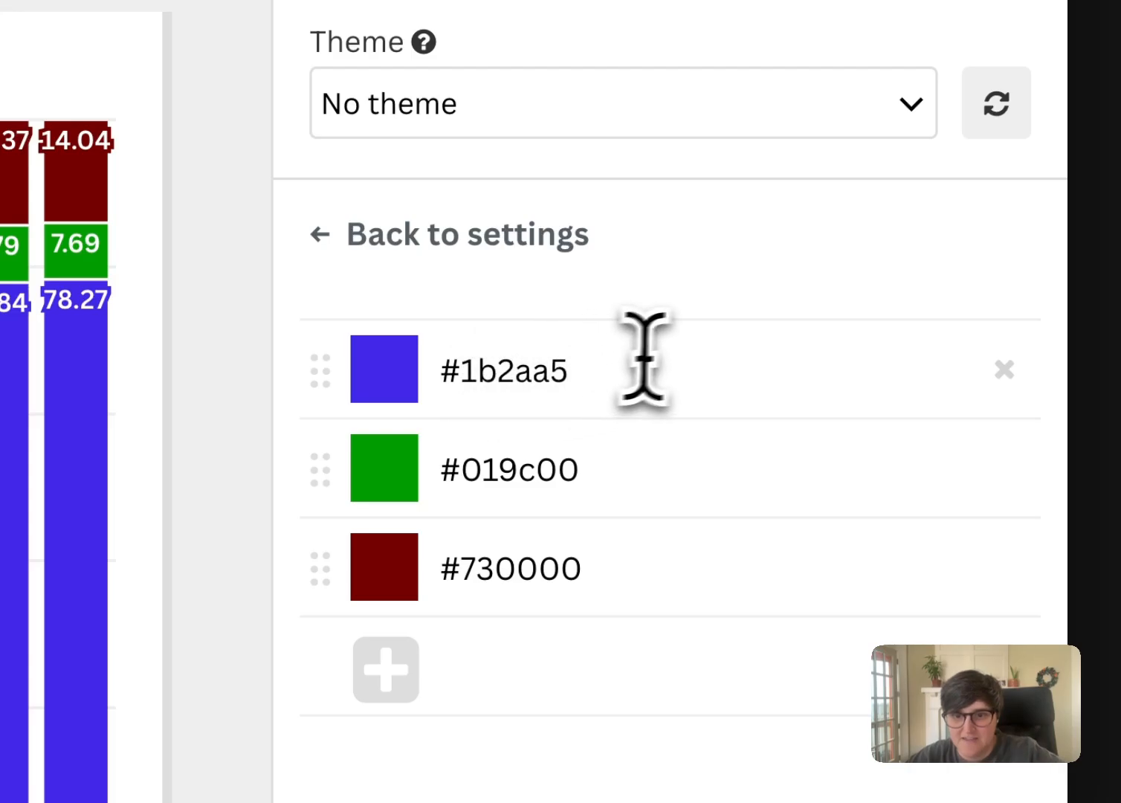
{"action": "left_click", "coordinate": [678, 283]}
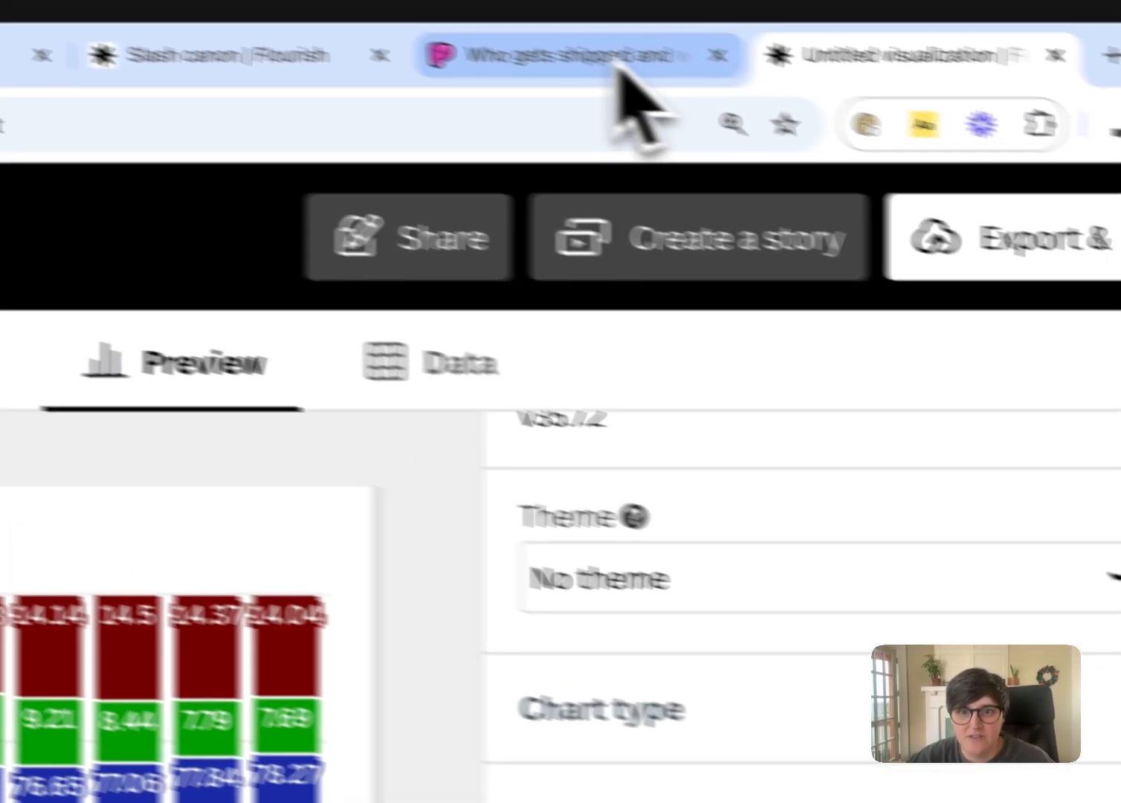
Copy #108661 from the Slash canon palette and use it as the second palette color in the untitled visualization
{"action": "left_click", "coordinate": [171, 56]}
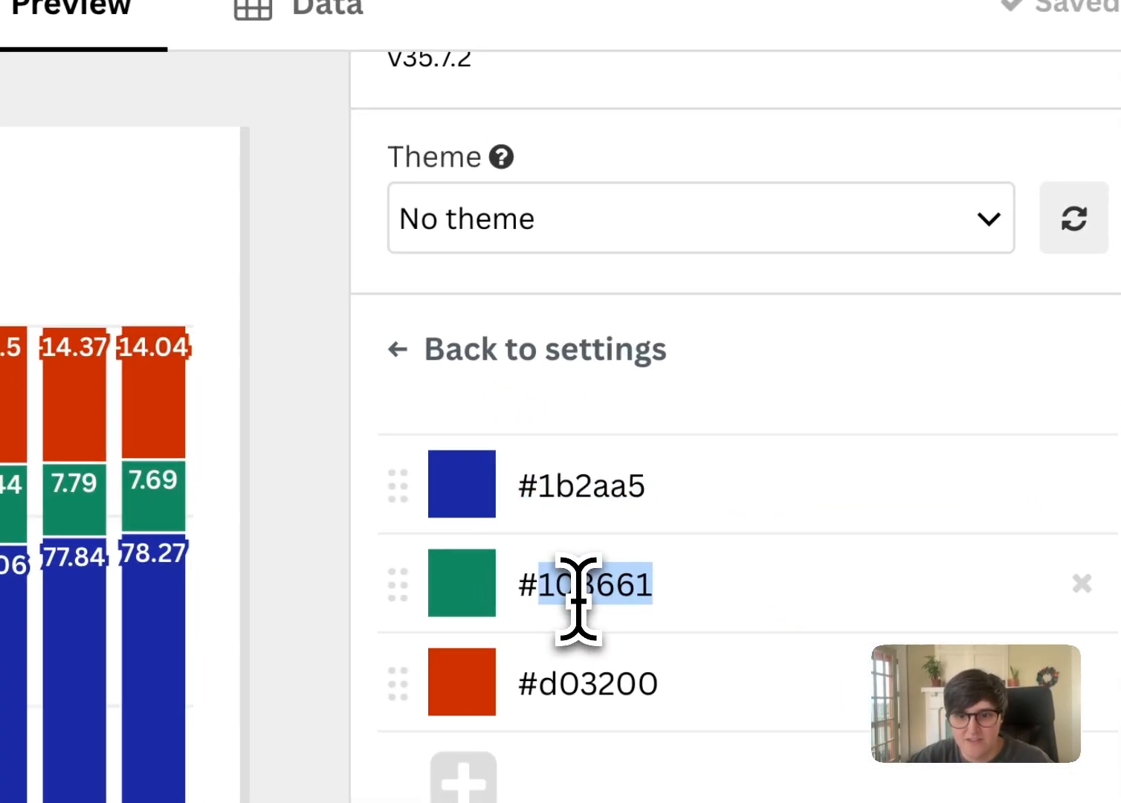
{"action": "triple_click", "coordinate": [625, 626]}
{"action": "left_click", "coordinate": [698, 73]}
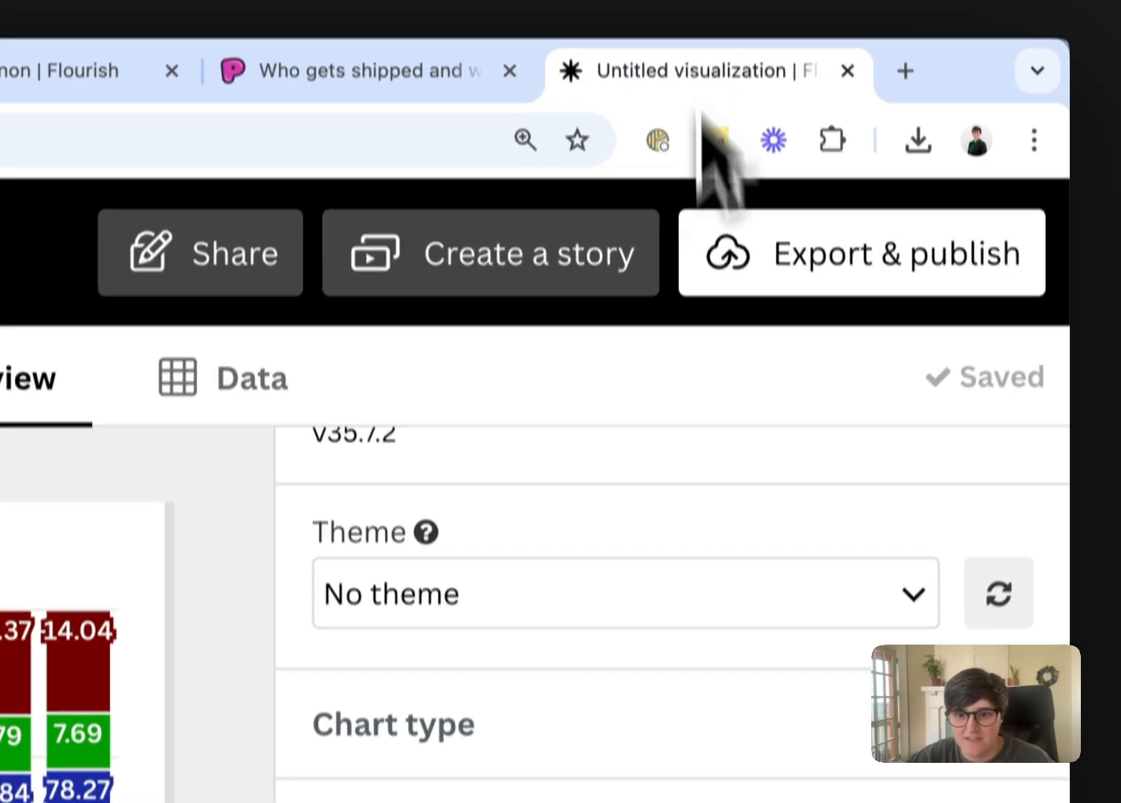
{"action": "left_click", "coordinate": [601, 611]}
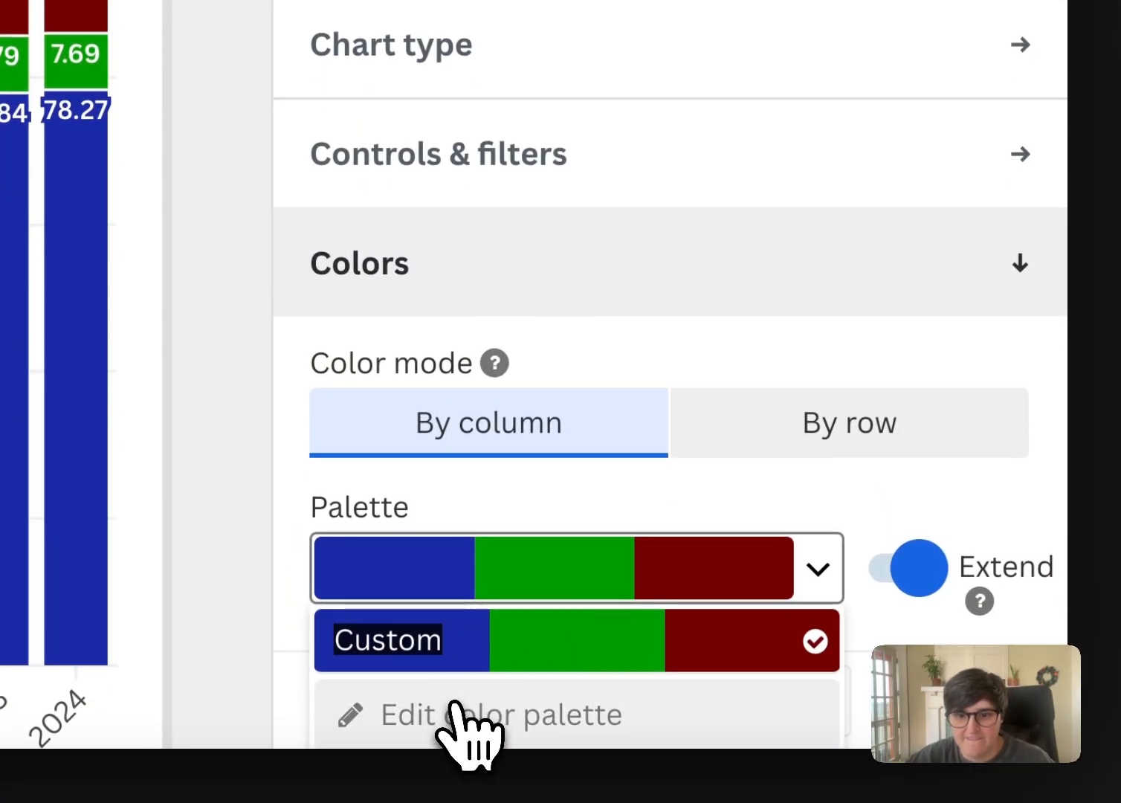
{"action": "left_click", "coordinate": [453, 715]}
{"action": "left_click_drag", "start_coordinate": [480, 557], "coordinate": [617, 600]}
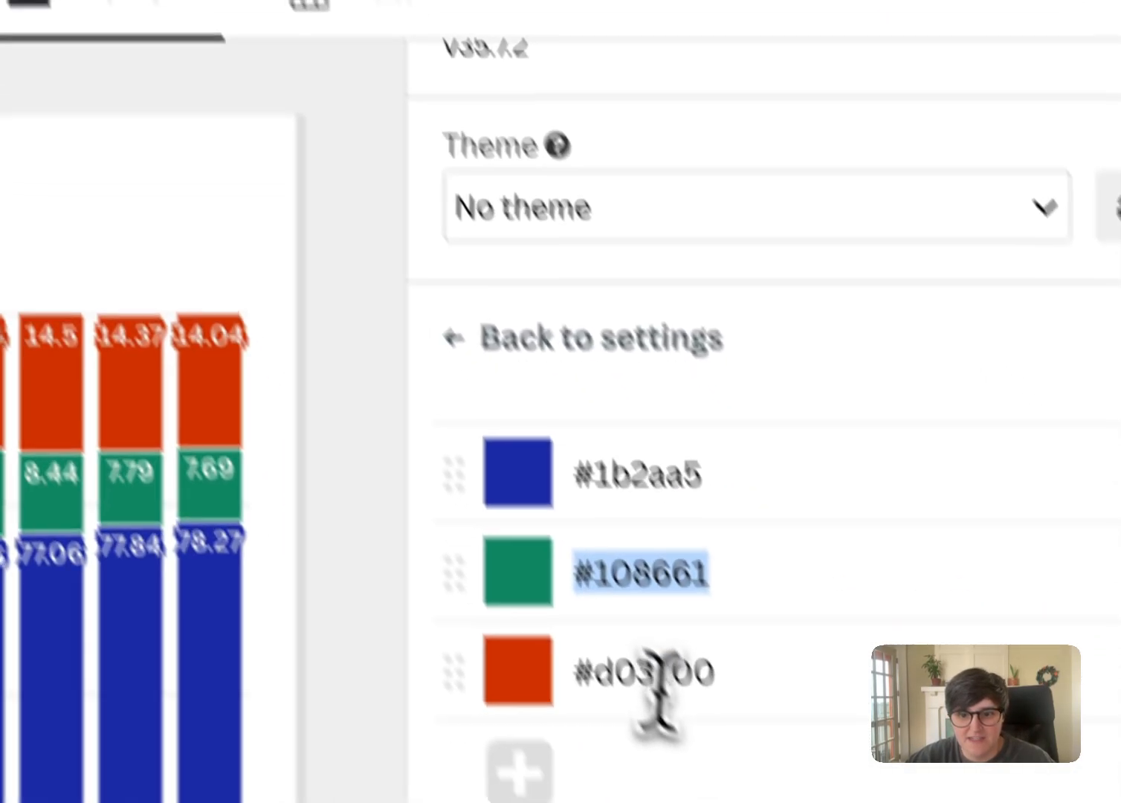
Replace the third palette color with #d03200 from the Slash canon project and return to the chart settings
{"action": "type", "text": "#730000"}
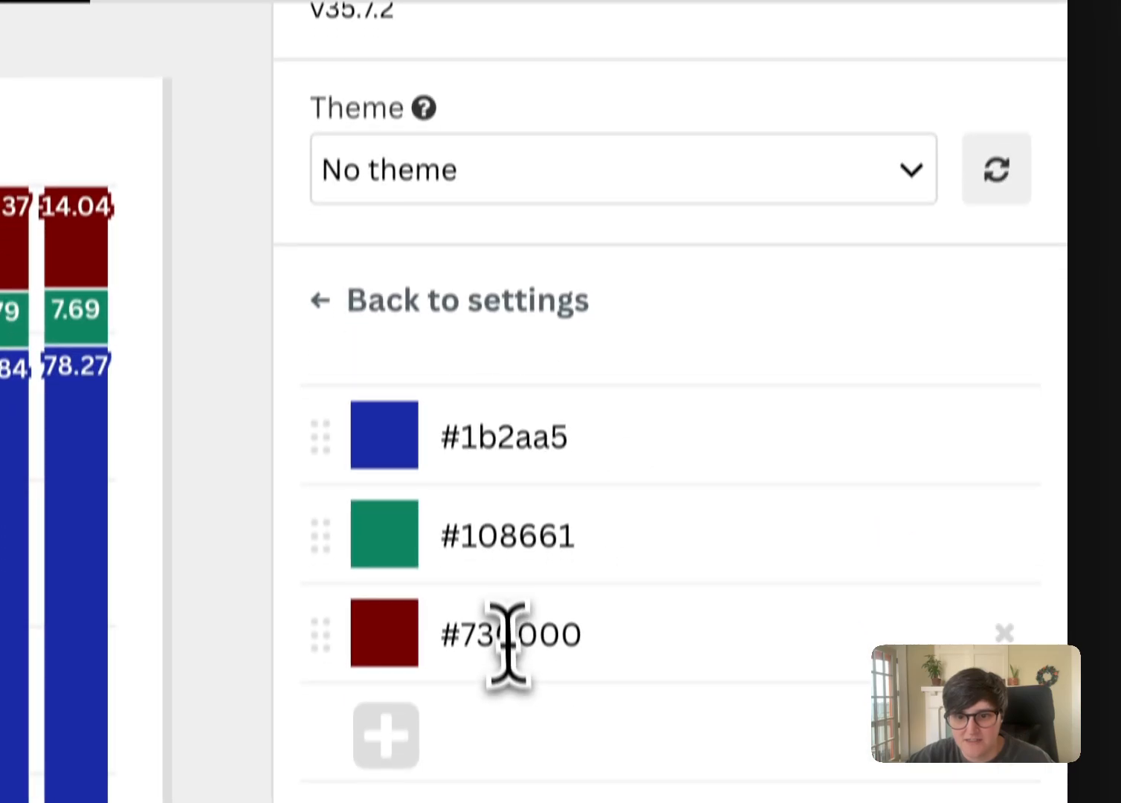
{"action": "triple_click", "coordinate": [583, 584]}
{"action": "left_click", "coordinate": [649, 254]}
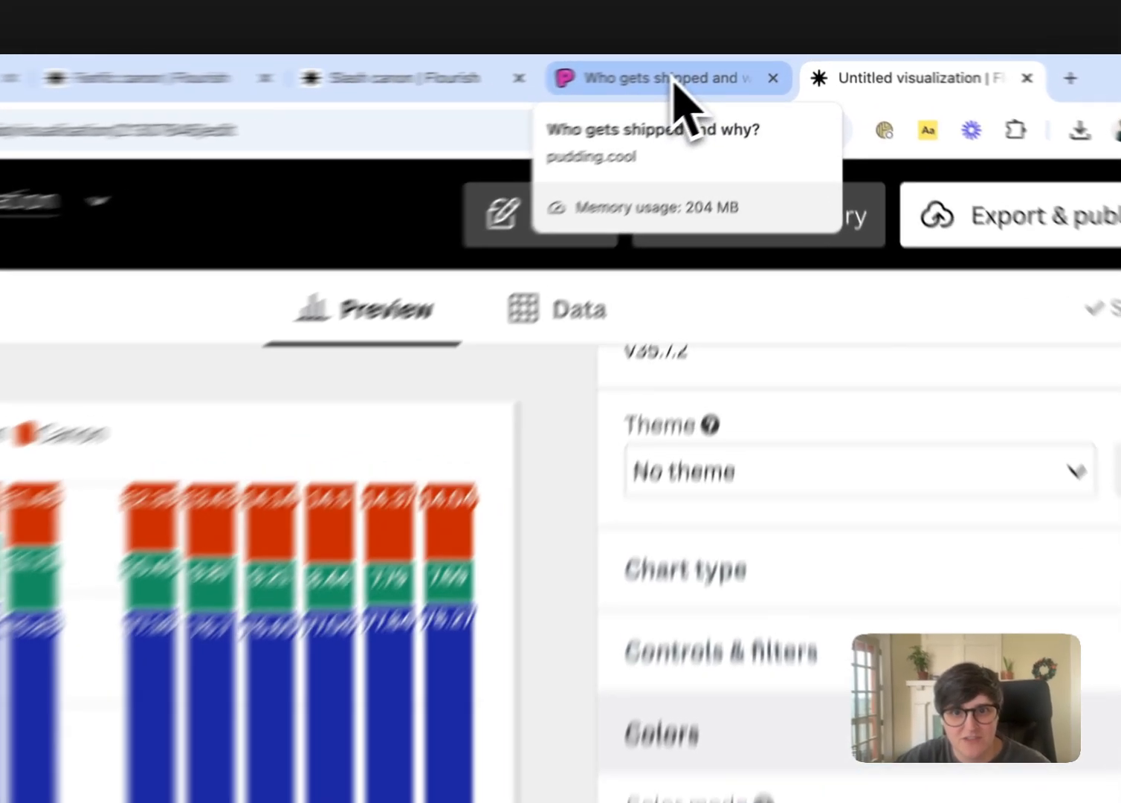
Examine the published Slash (M/M) chart in The Pudding article, and return to the untitled Flourish visualization
{"action": "left_click", "coordinate": [722, 70]}
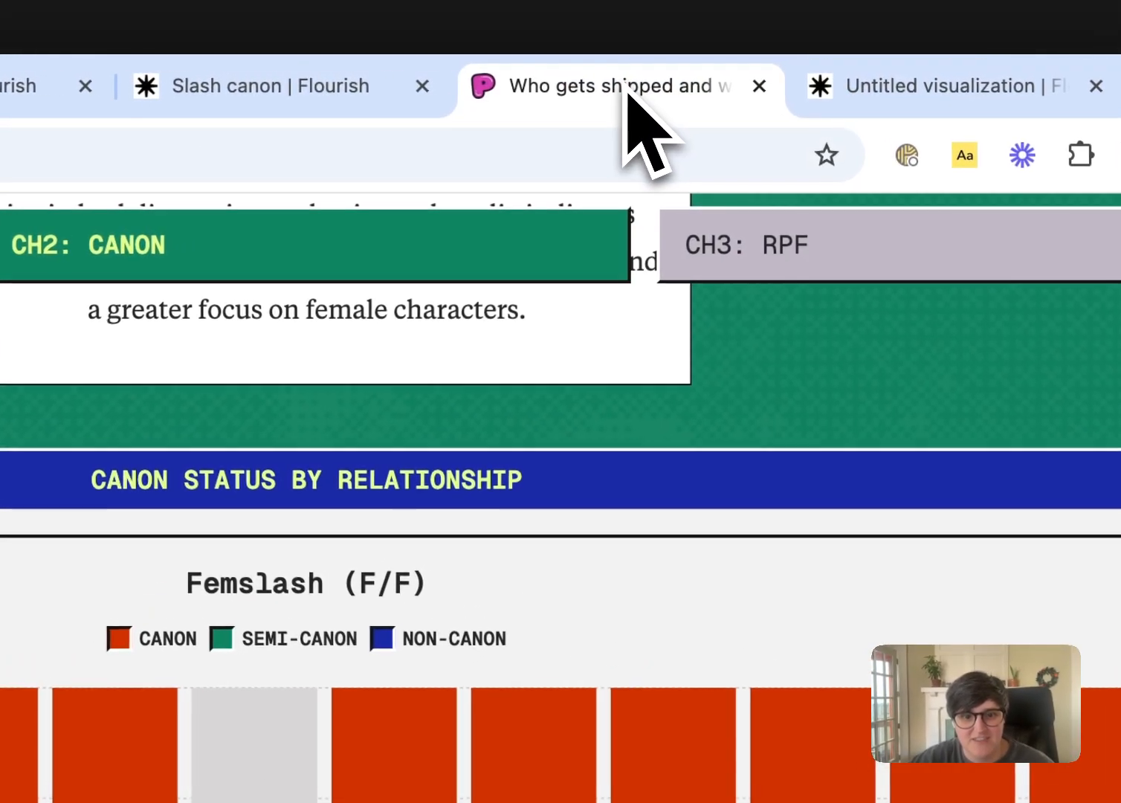
{"action": "scroll", "coordinate": [626, 463], "scroll_direction": "up", "scroll_amount": 10}
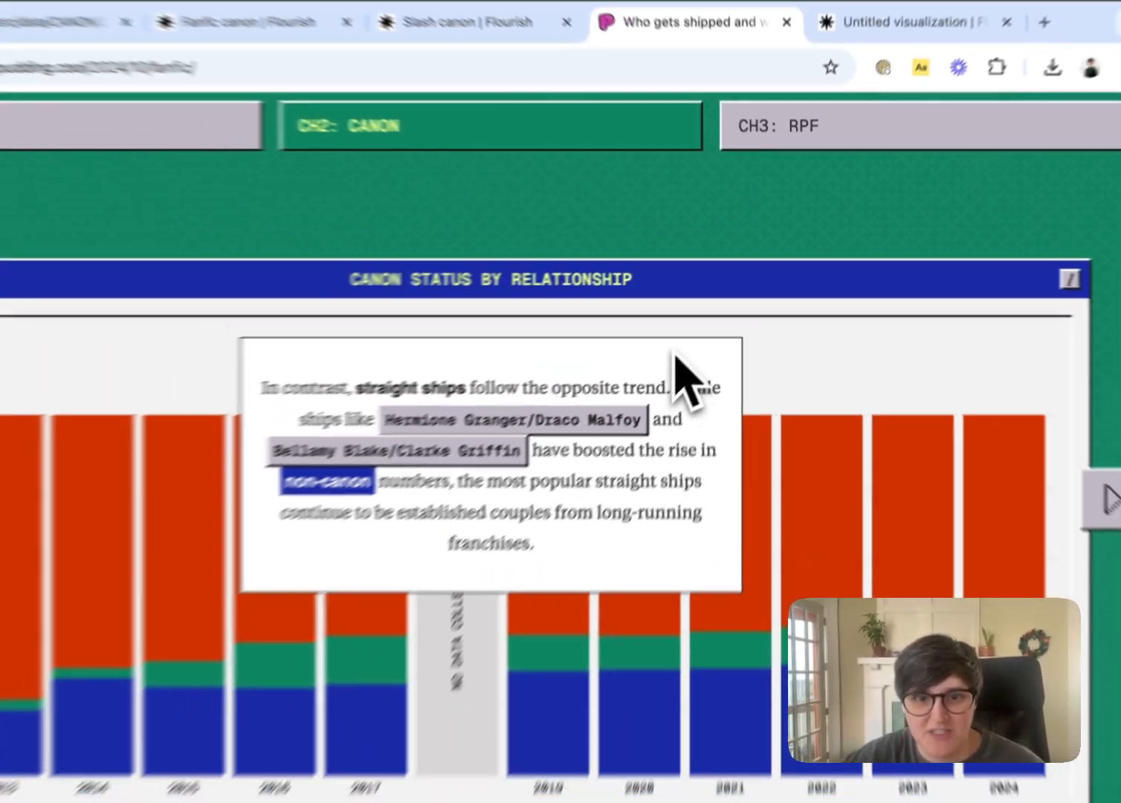
{"action": "scroll", "coordinate": [699, 327], "scroll_direction": "up", "scroll_amount": 5}
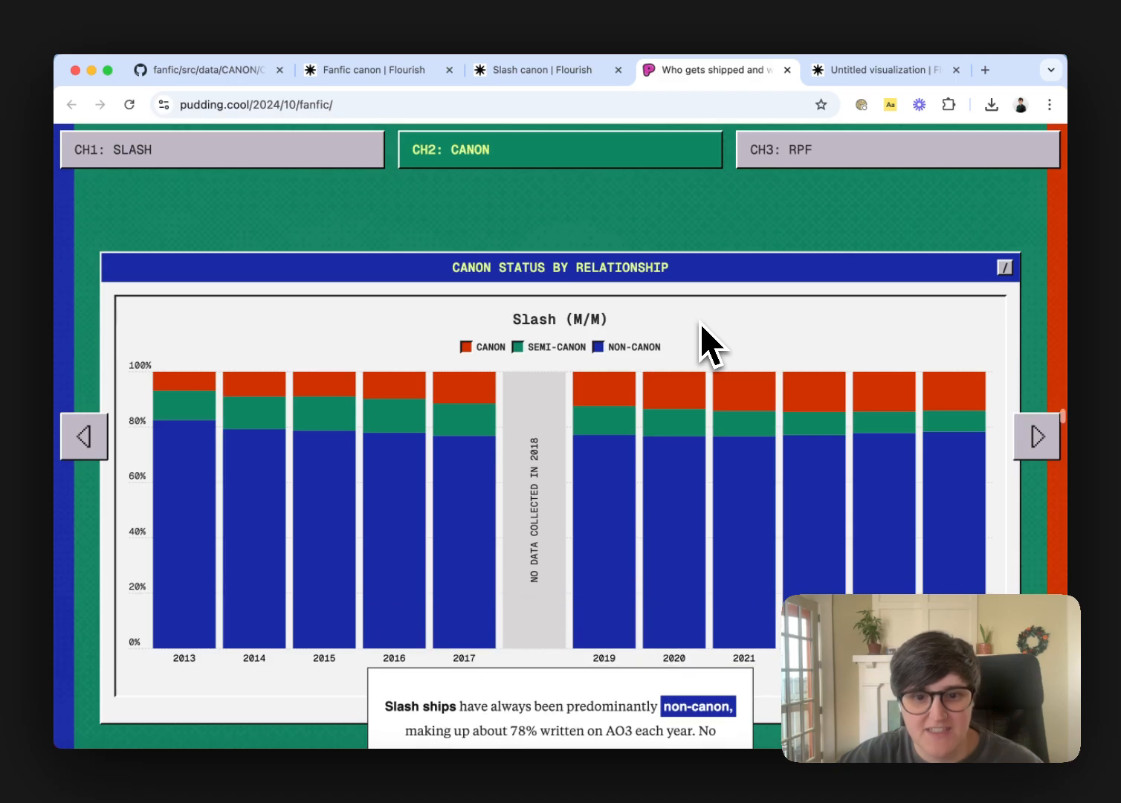
{"action": "left_click", "coordinate": [891, 74]}
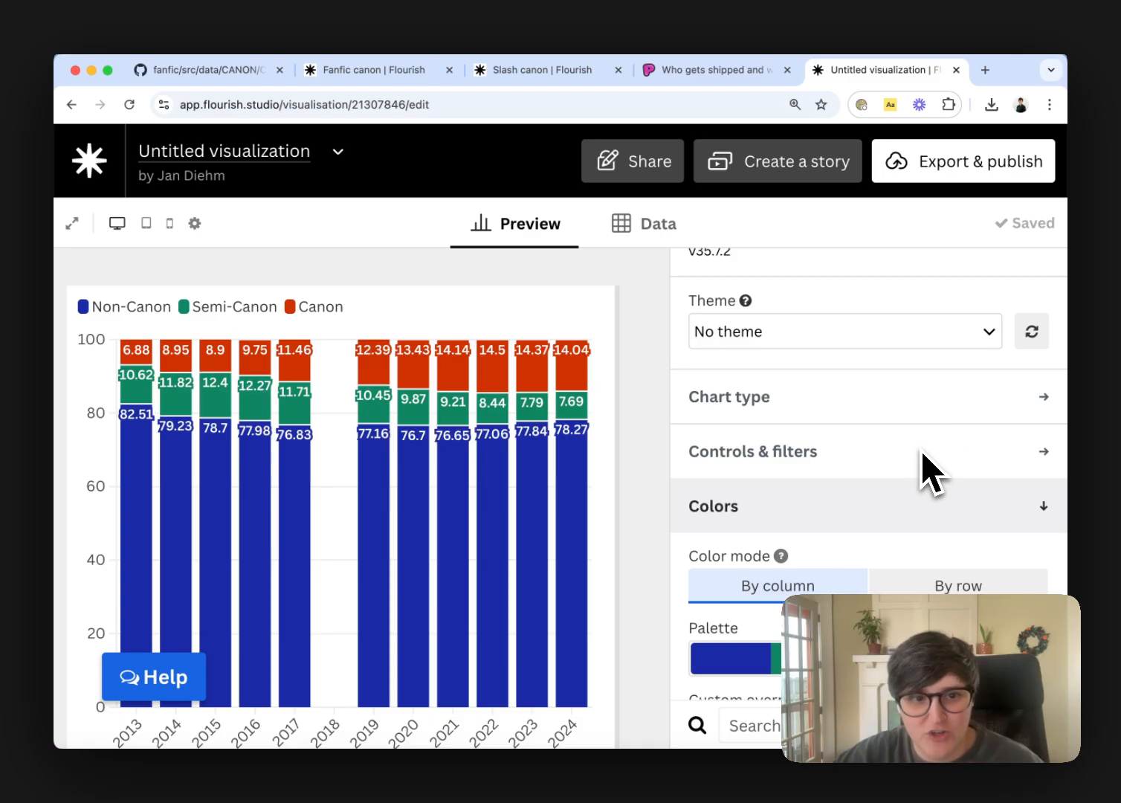
Look through the available chart settings sections and collapse the Colors section
{"action": "scroll", "coordinate": [890, 468], "scroll_direction": "down", "scroll_amount": 10}
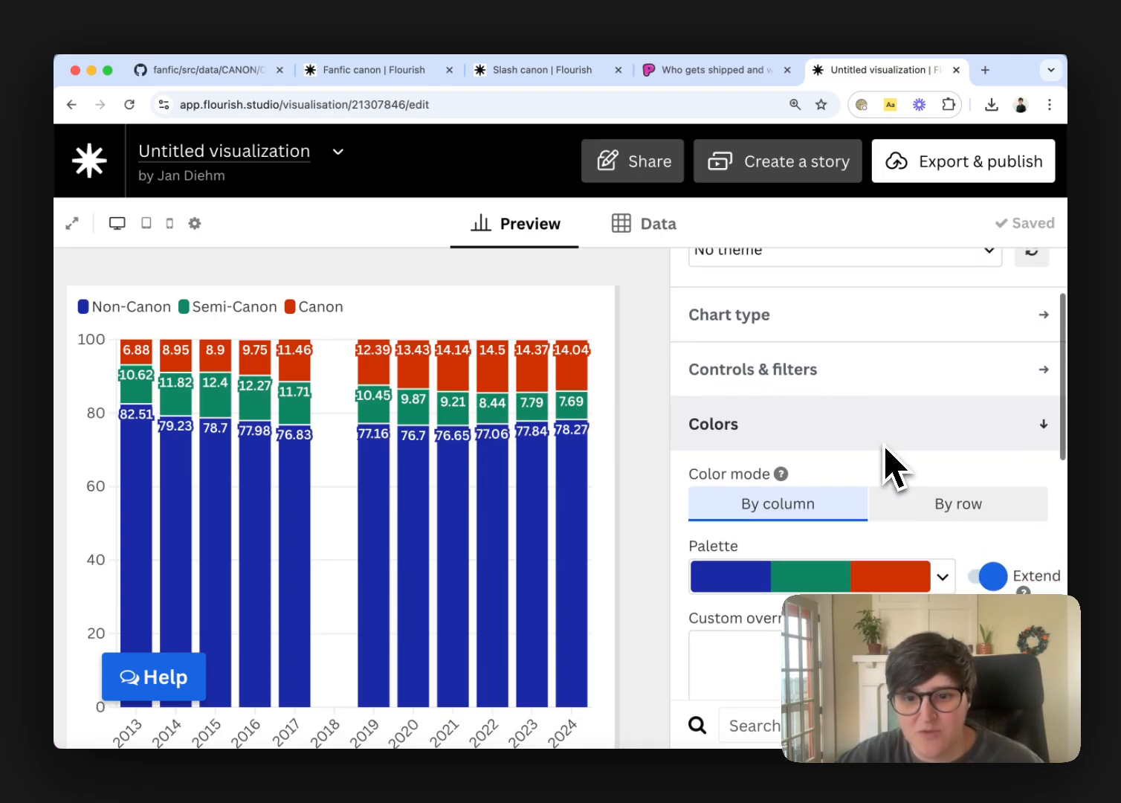
{"action": "scroll", "coordinate": [890, 467], "scroll_direction": "down", "scroll_amount": 5}
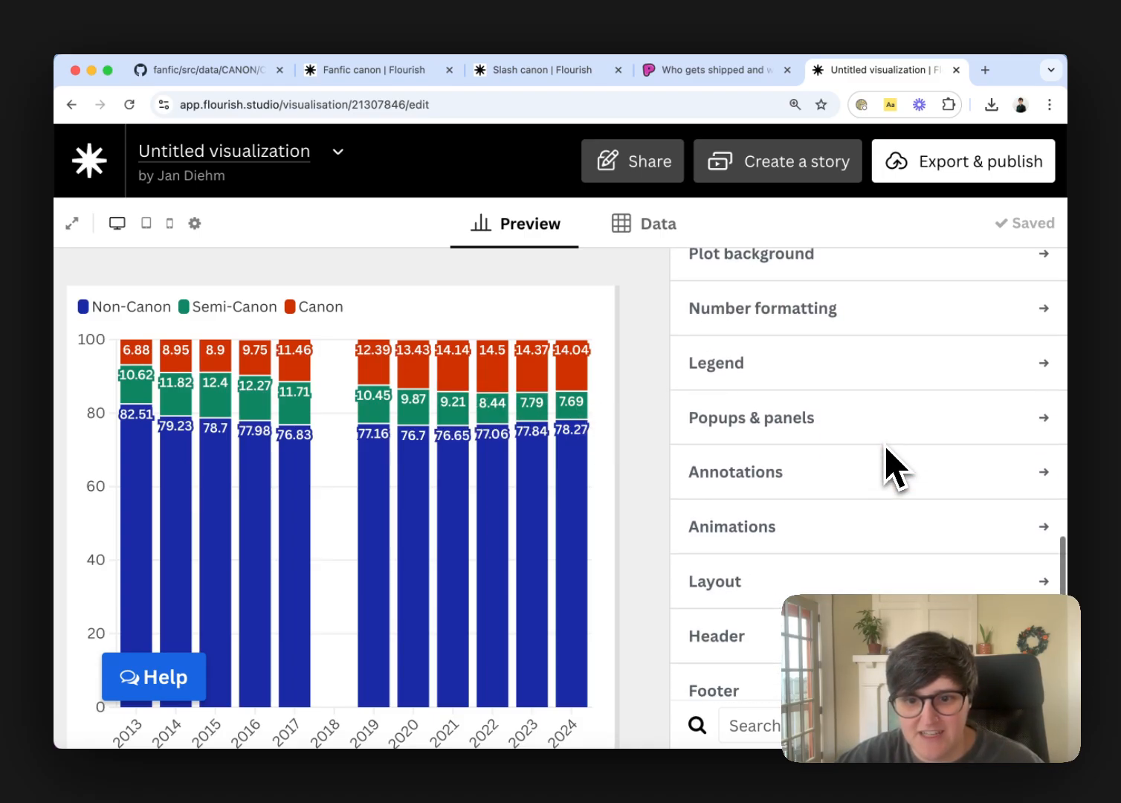
{"action": "scroll", "coordinate": [890, 467], "scroll_direction": "up", "scroll_amount": 6}
{"action": "scroll", "coordinate": [890, 467], "scroll_direction": "up", "scroll_amount": 8}
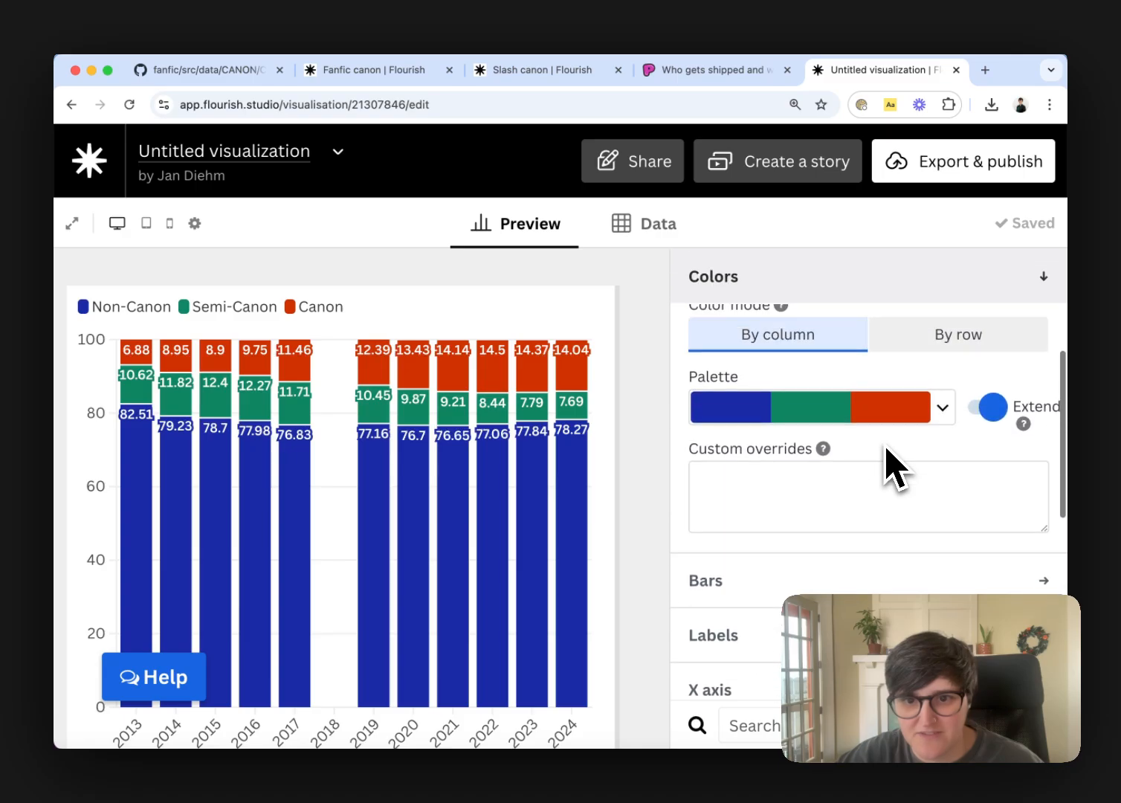
{"action": "left_click", "coordinate": [888, 467]}
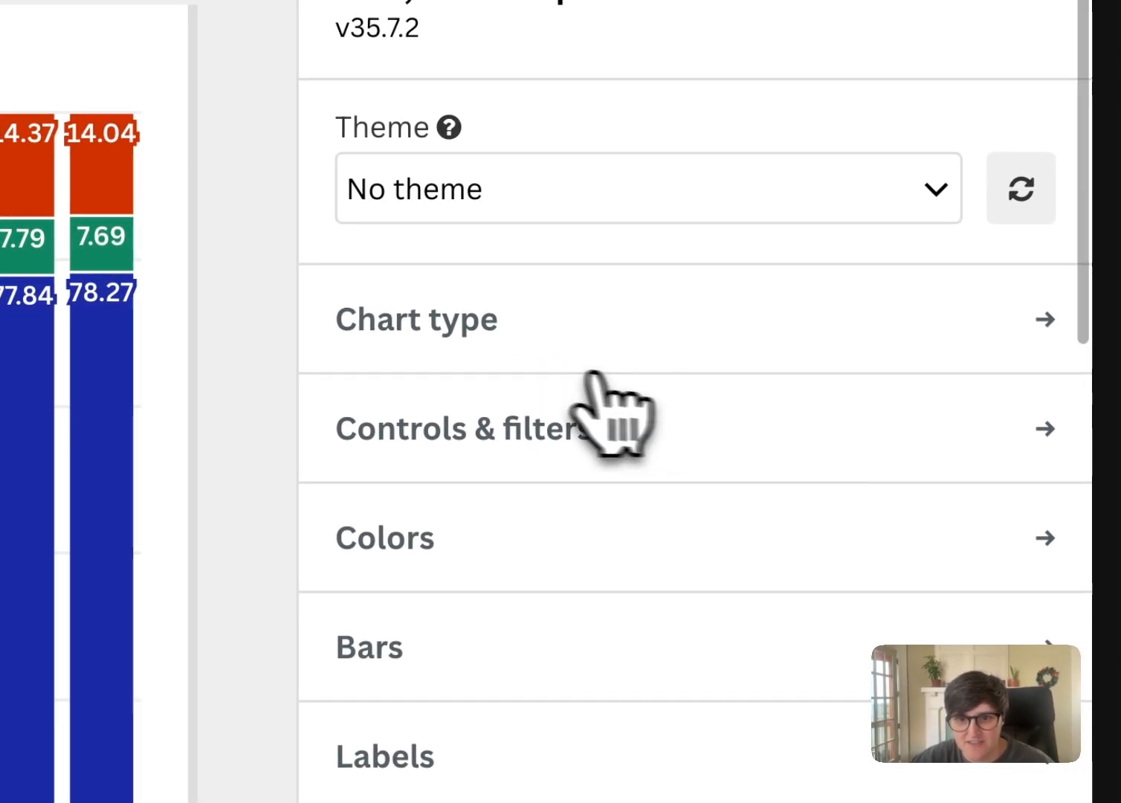
Set the chart's header title to "Slash (M/M)" and center-align the header
{"action": "left_click", "coordinate": [540, 333]}
{"action": "left_click", "coordinate": [543, 334]}
{"action": "scroll", "coordinate": [547, 336], "scroll_direction": "down", "scroll_amount": 3}
{"action": "scroll", "coordinate": [545, 336], "scroll_direction": "down", "scroll_amount": 4}
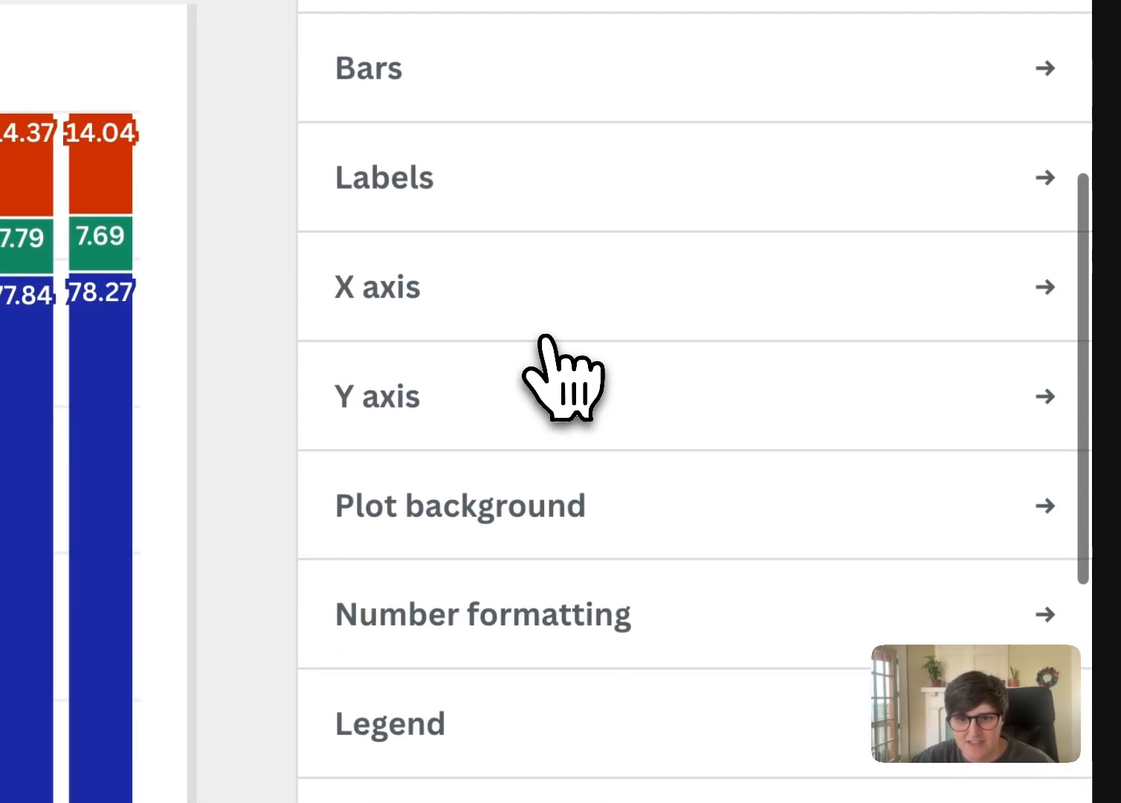
{"action": "scroll", "coordinate": [522, 267], "scroll_direction": "down", "scroll_amount": 6}
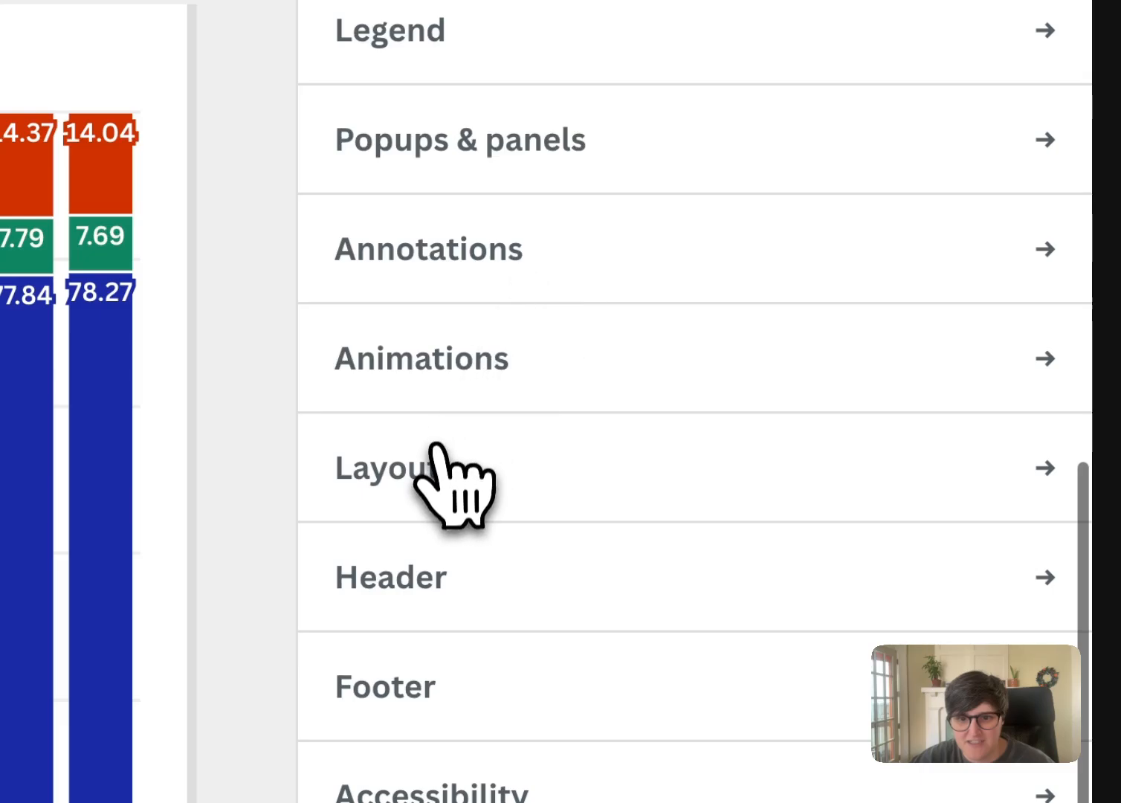
{"action": "left_click", "coordinate": [457, 579]}
{"action": "scroll", "coordinate": [580, 538], "scroll_direction": "down", "scroll_amount": 5}
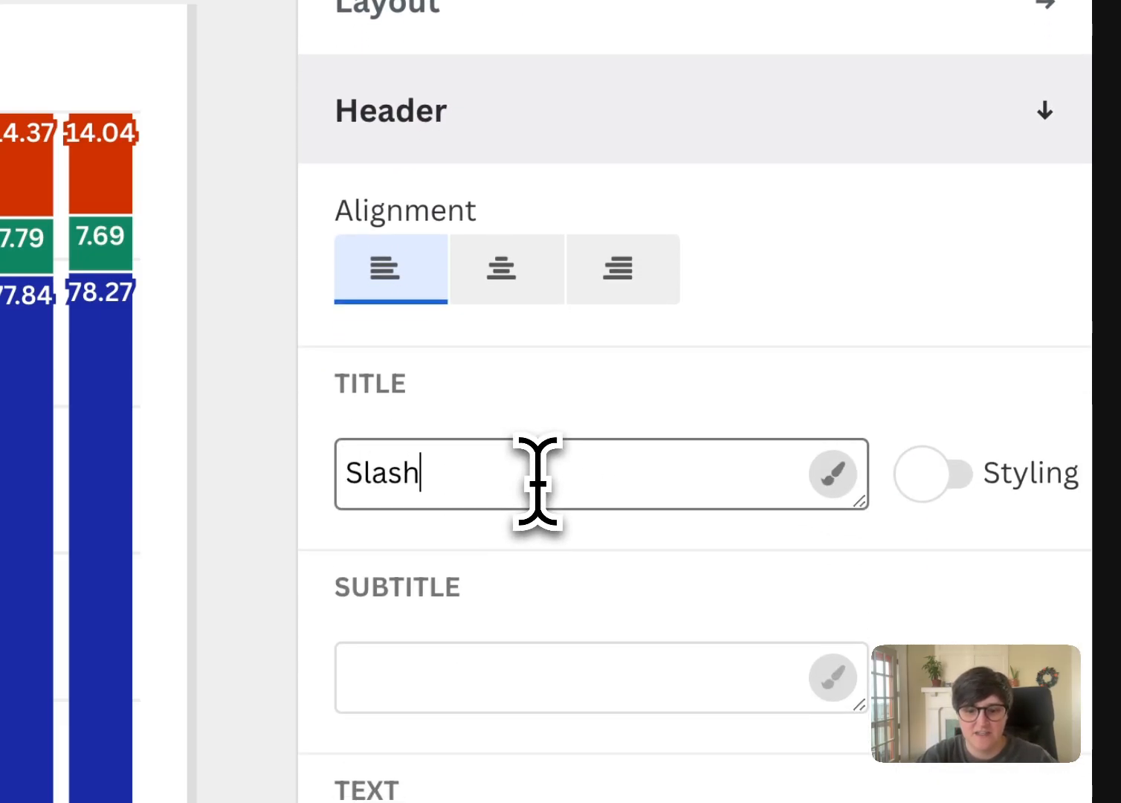
{"action": "type", "text": "M/M"}
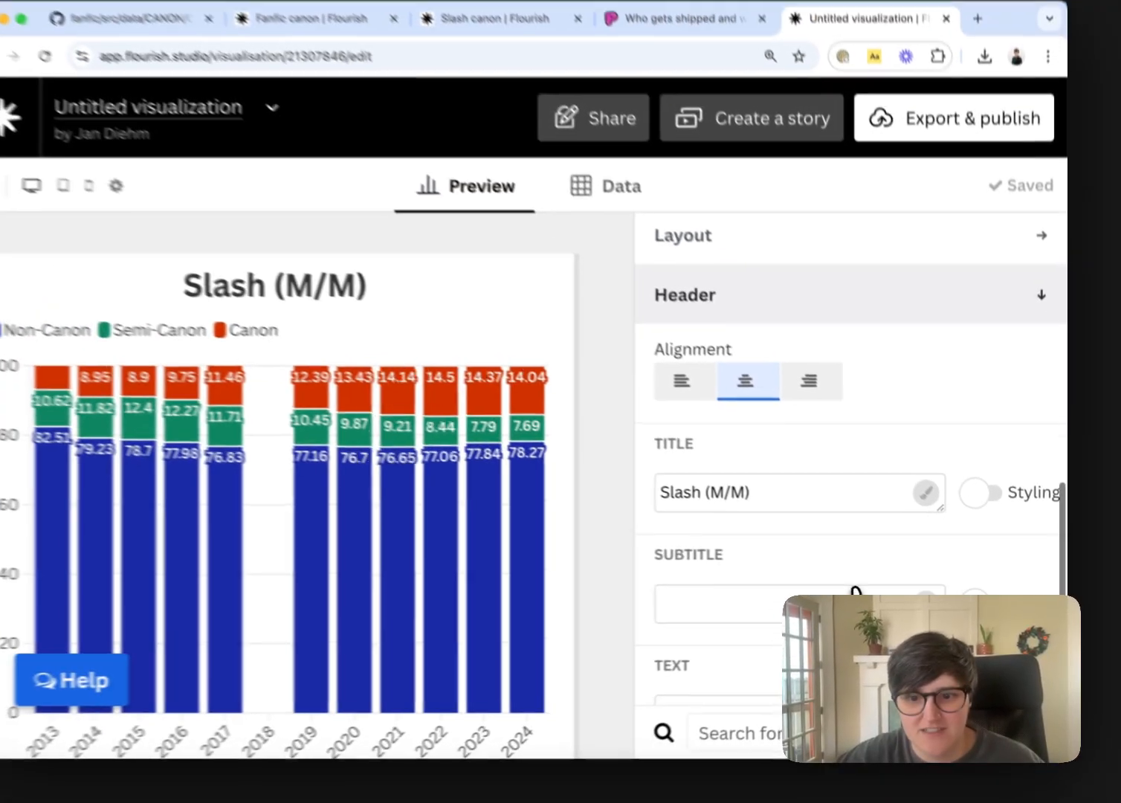
Publish the visualization with neither password protection nor project duplication enabled, and close the publishing options
{"action": "scroll", "coordinate": [691, 595], "scroll_direction": "down", "scroll_amount": 3}
{"action": "scroll", "coordinate": [681, 646], "scroll_direction": "down", "scroll_amount": 1}
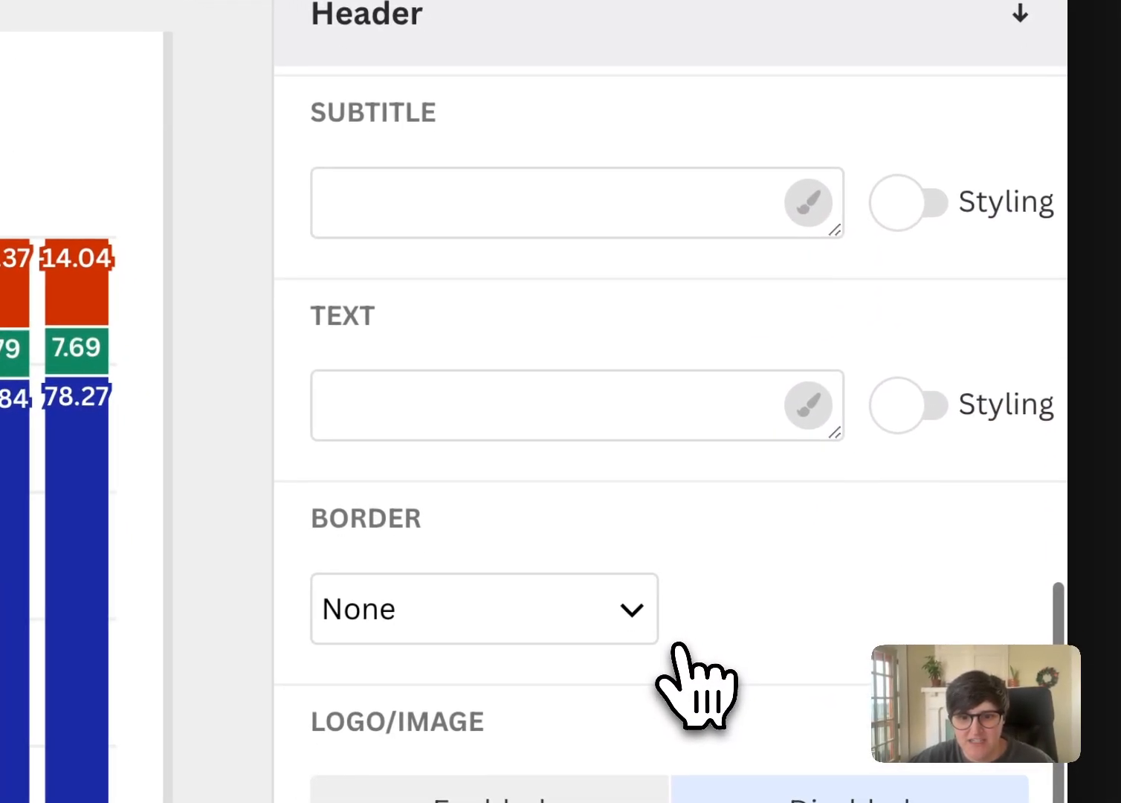
{"action": "scroll", "coordinate": [682, 646], "scroll_direction": "up", "scroll_amount": 1}
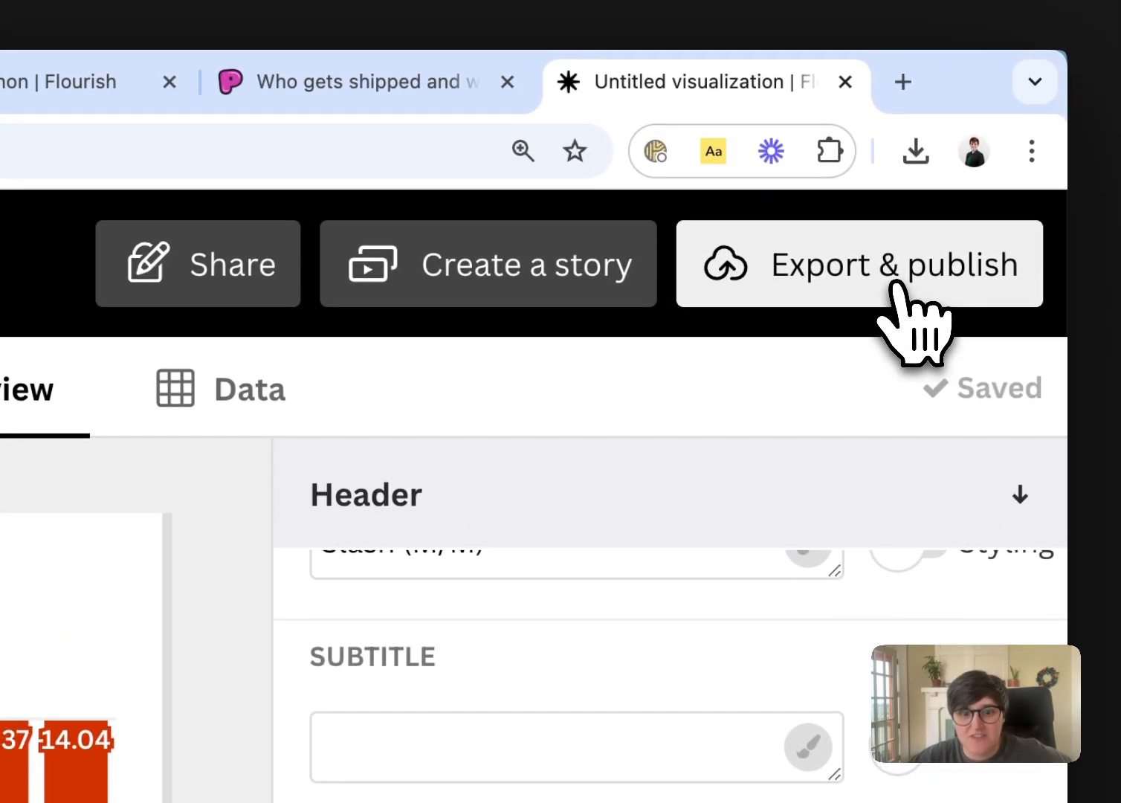
{"action": "left_click", "coordinate": [896, 282]}
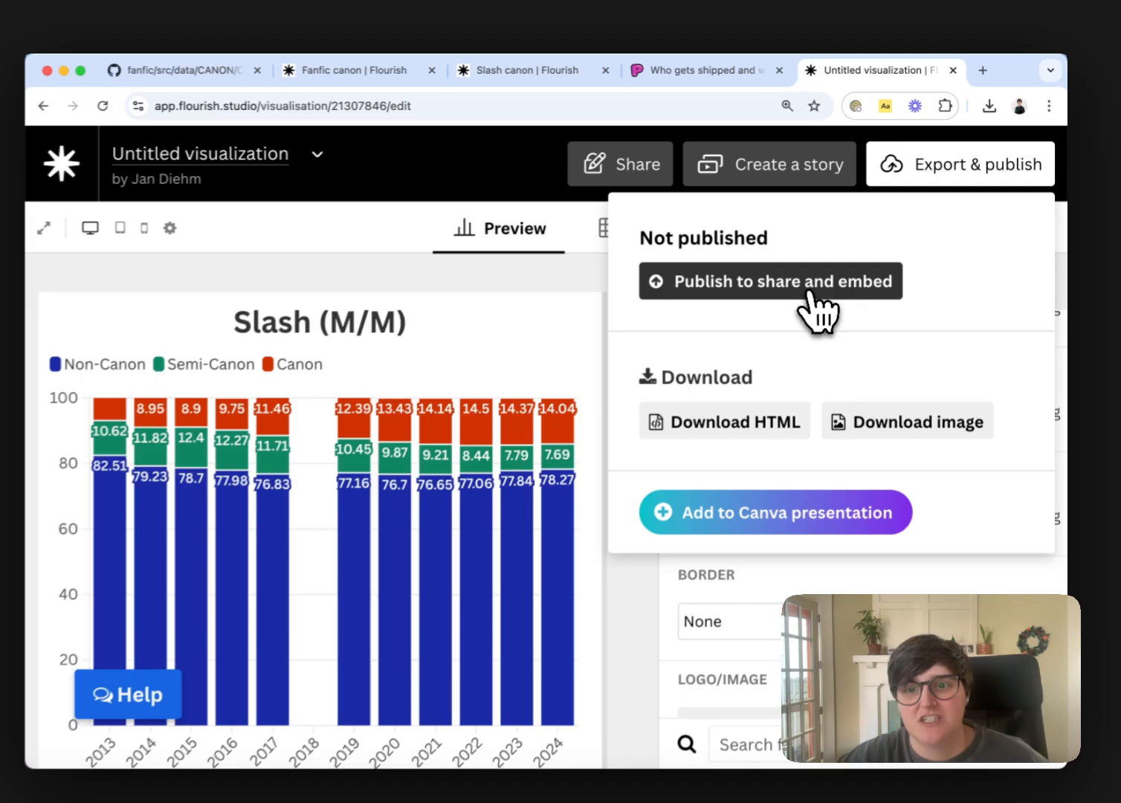
{"action": "left_click", "coordinate": [563, 511]}
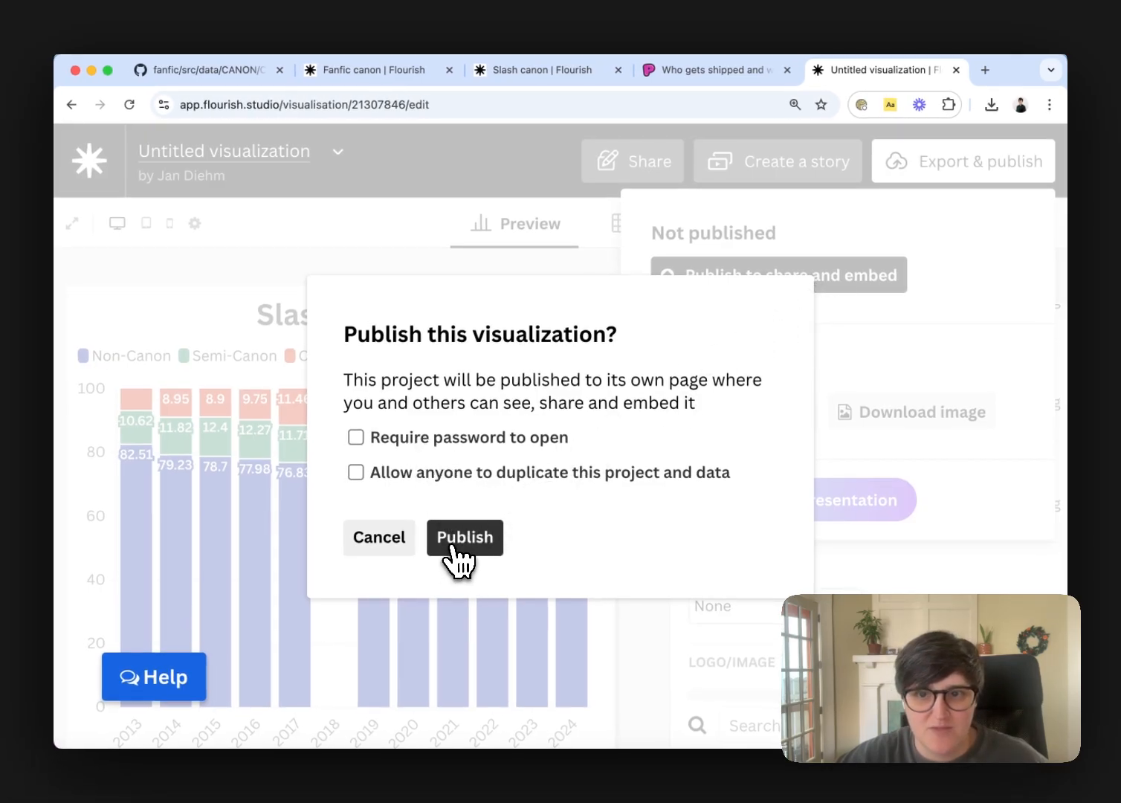
{"action": "left_click", "coordinate": [452, 545]}
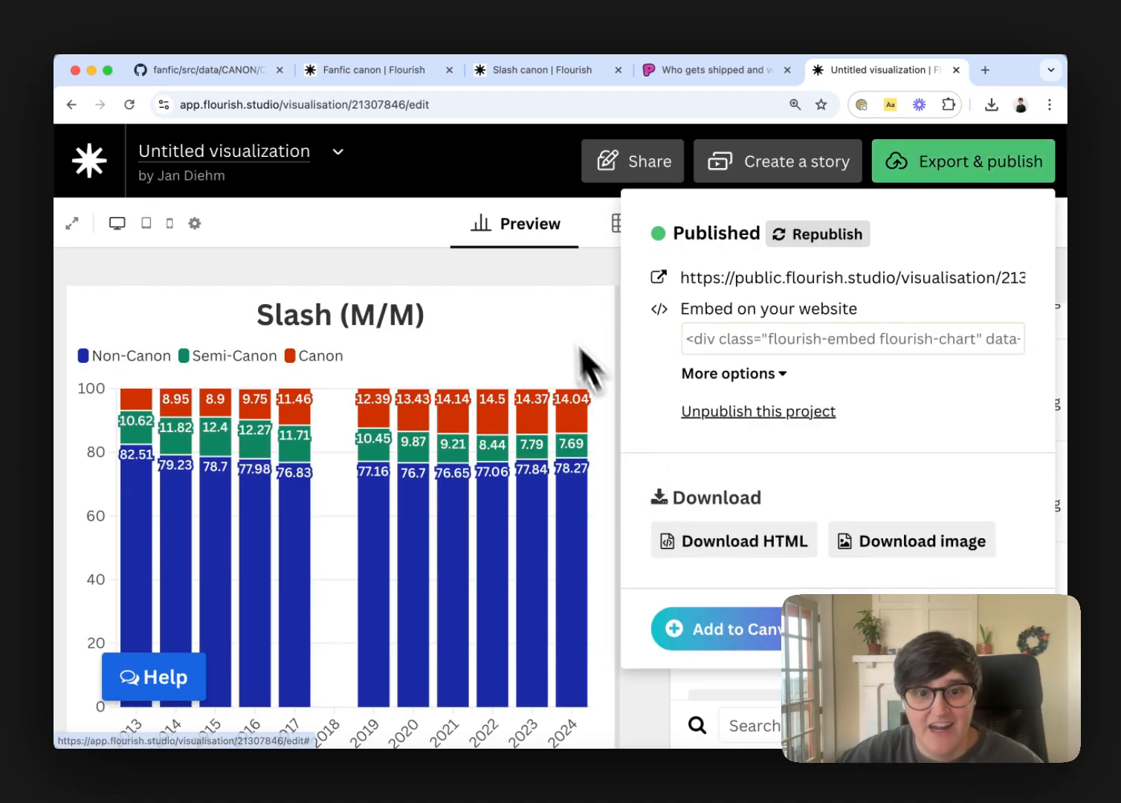
{"action": "left_click", "coordinate": [537, 274]}
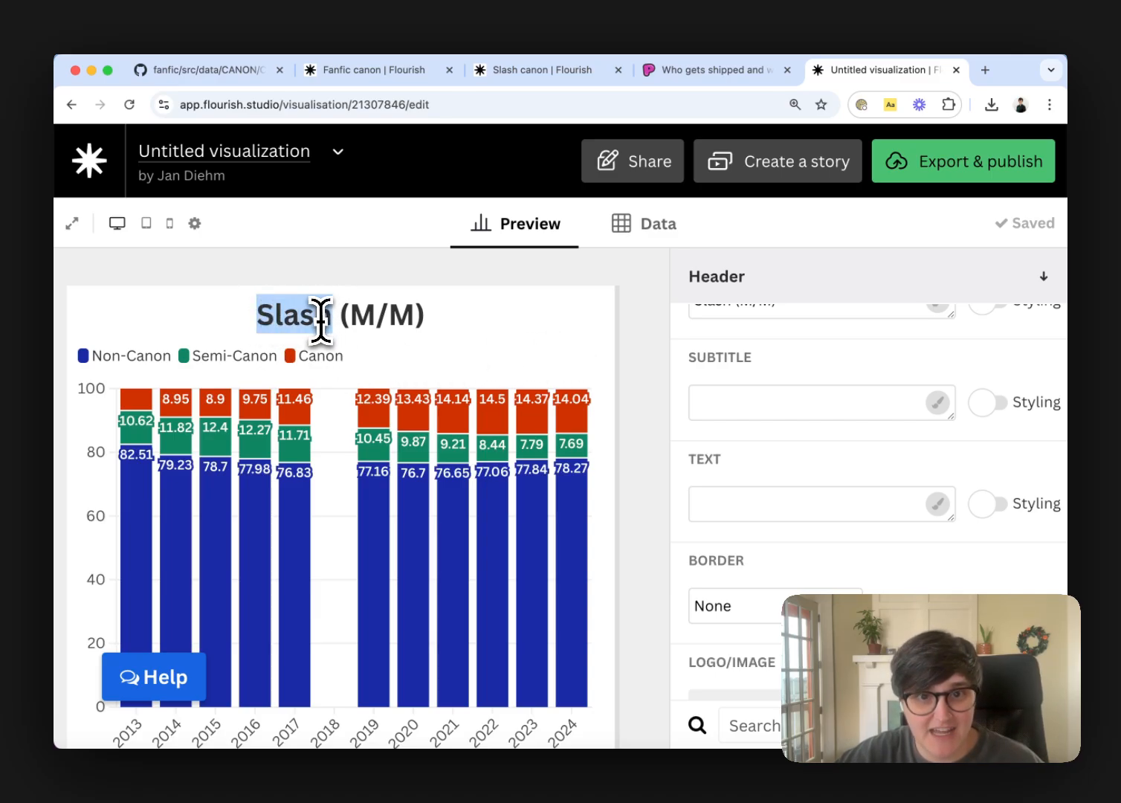
Examine the slash, straight and femslash canon status charts in The Pudding article
{"action": "left_click", "coordinate": [710, 74]}
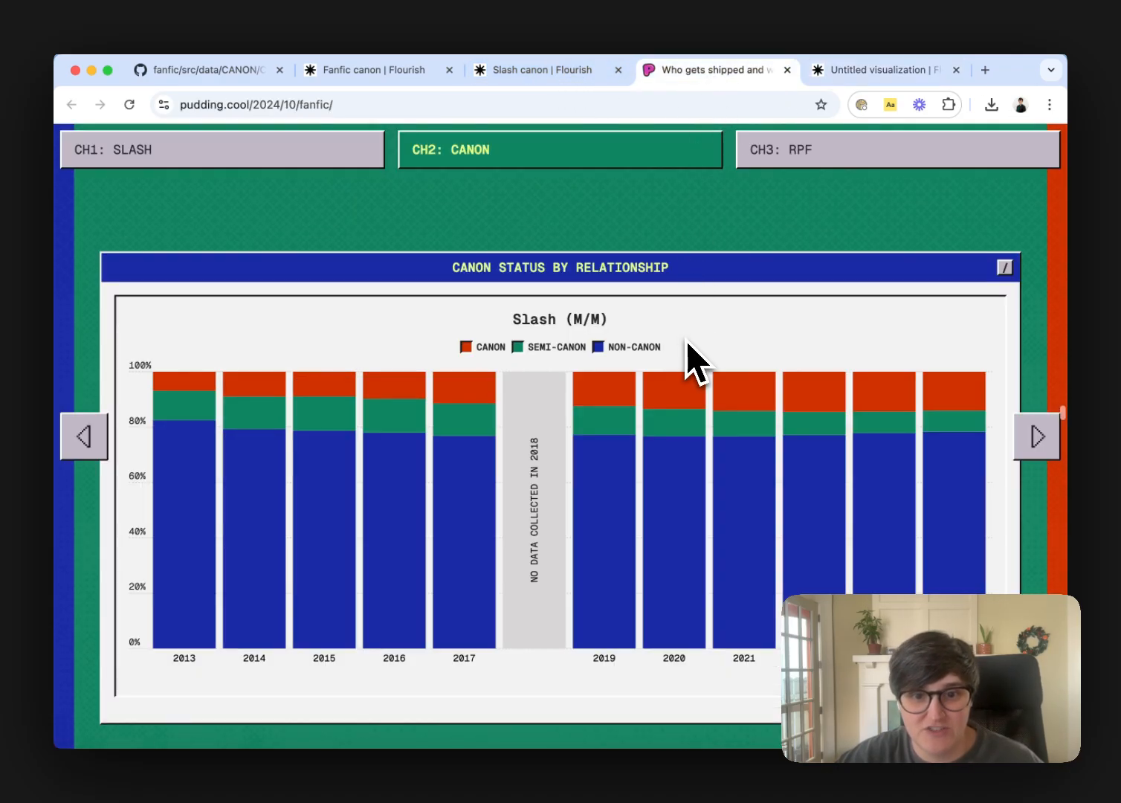
{"action": "scroll", "coordinate": [685, 340], "scroll_direction": "up", "scroll_amount": 2}
{"action": "scroll", "coordinate": [685, 340], "scroll_direction": "down", "scroll_amount": 2}
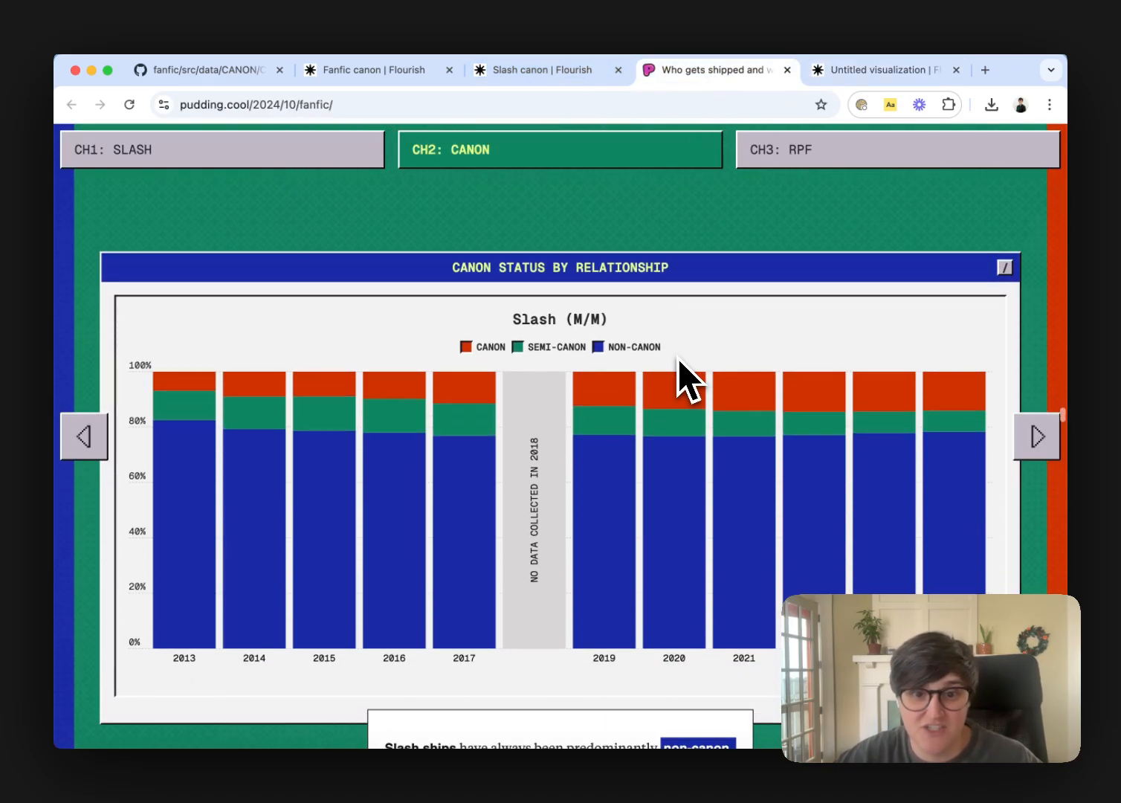
{"action": "scroll", "coordinate": [755, 400], "scroll_direction": "down", "scroll_amount": 12}
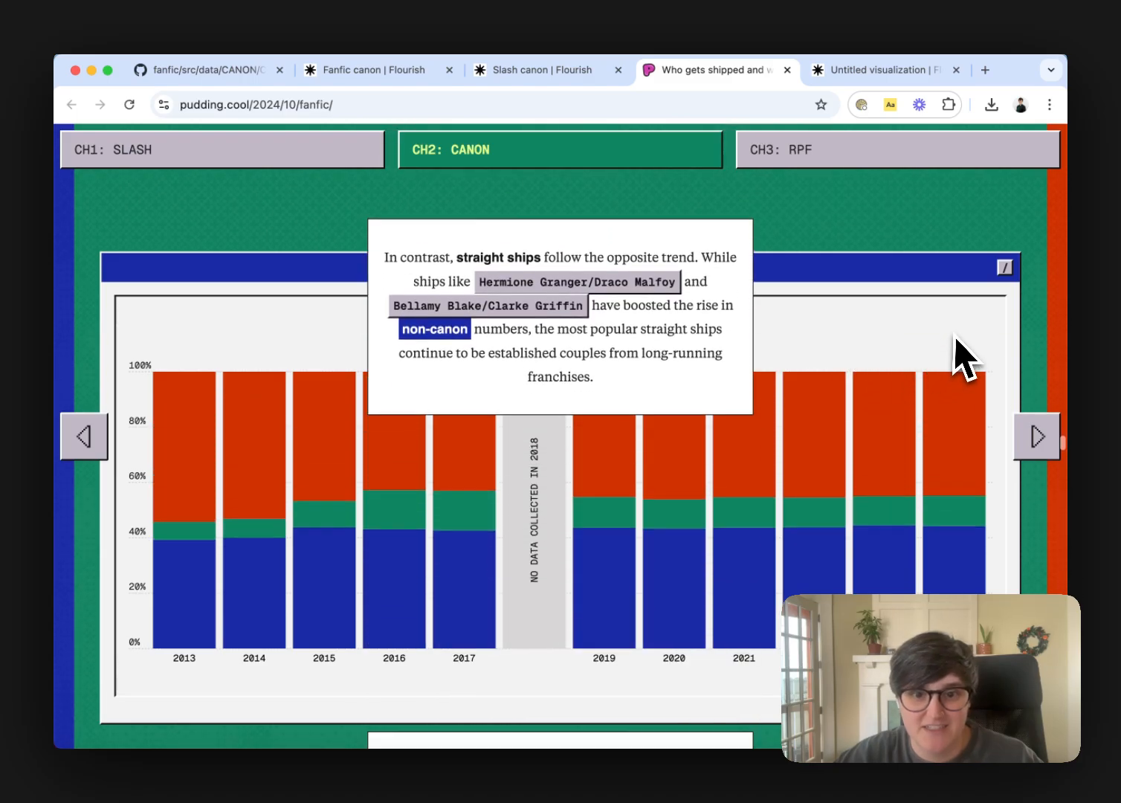
{"action": "scroll", "coordinate": [965, 360], "scroll_direction": "down", "scroll_amount": 10}
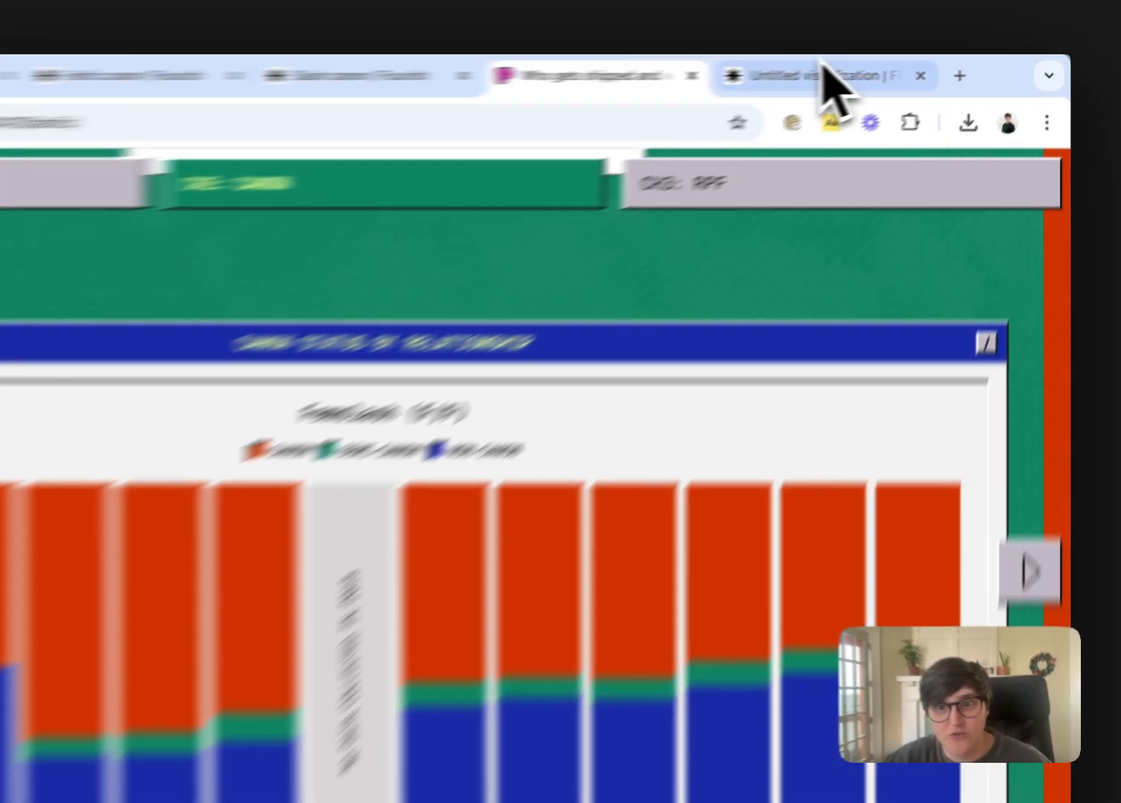
Return from the article to the untitled visualization, go back to the Flourish projects, and create a new story
{"action": "left_click", "coordinate": [888, 72]}
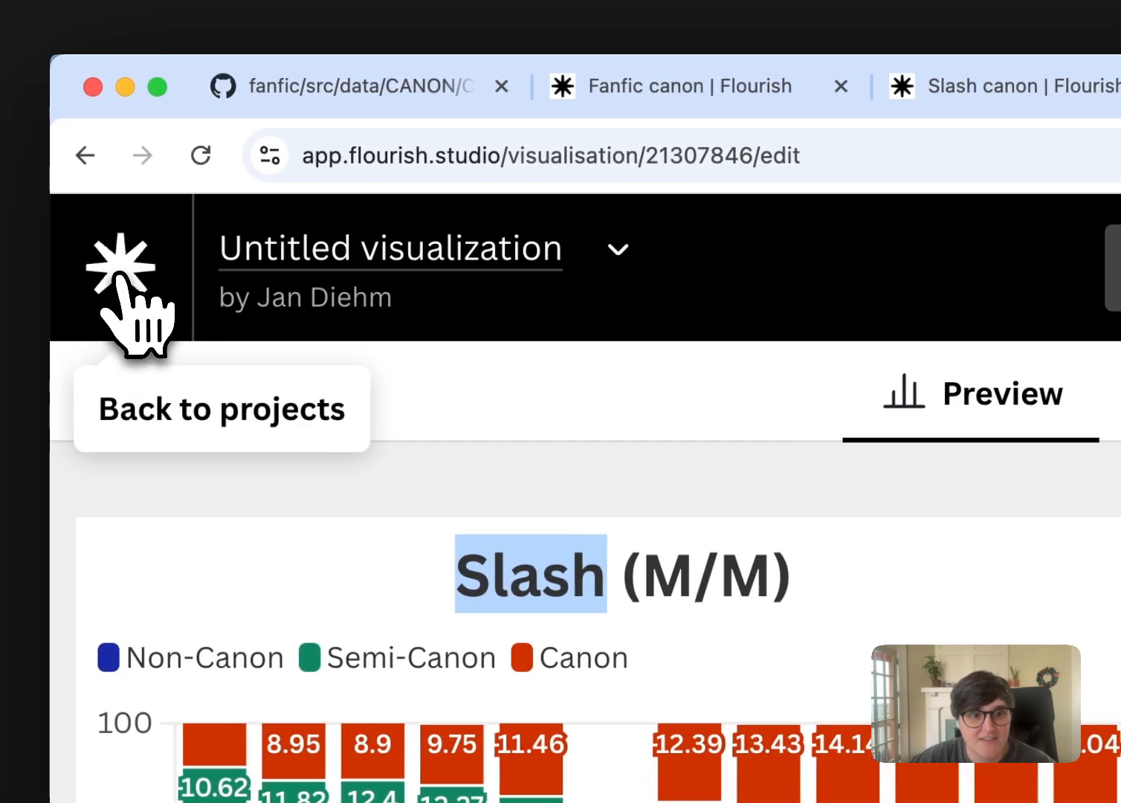
{"action": "left_click", "coordinate": [121, 277]}
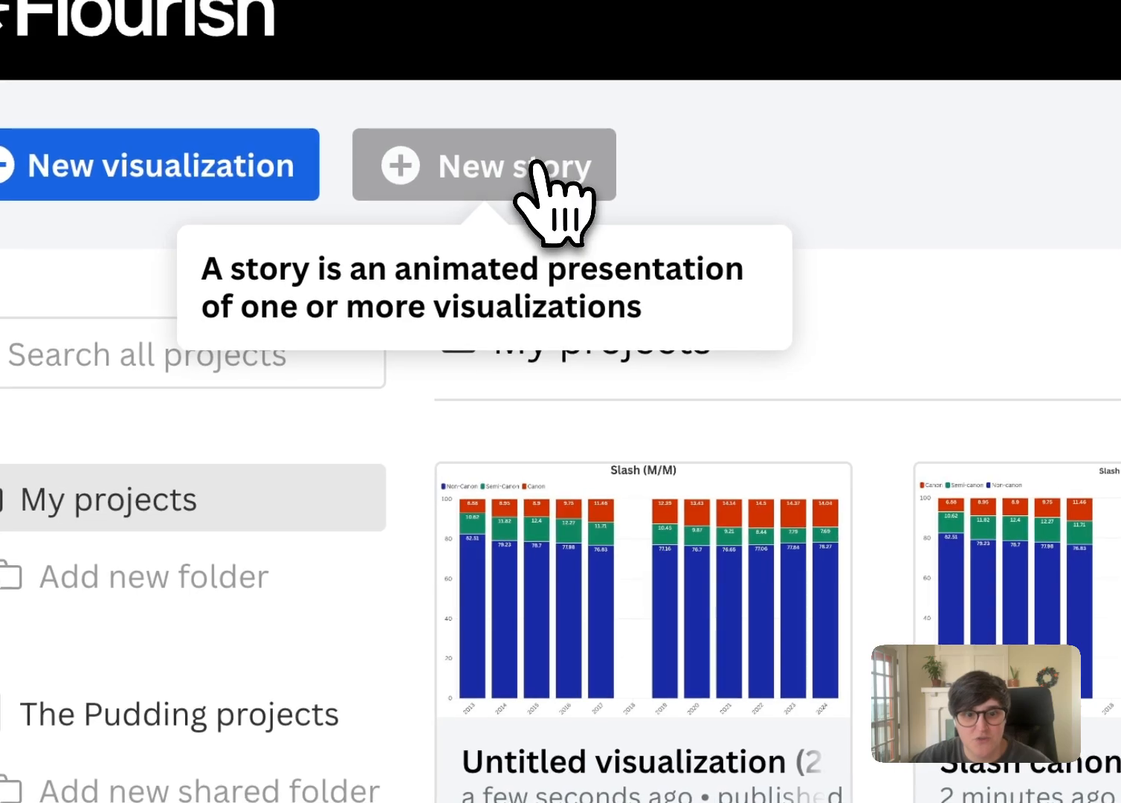
{"action": "left_click", "coordinate": [533, 170]}
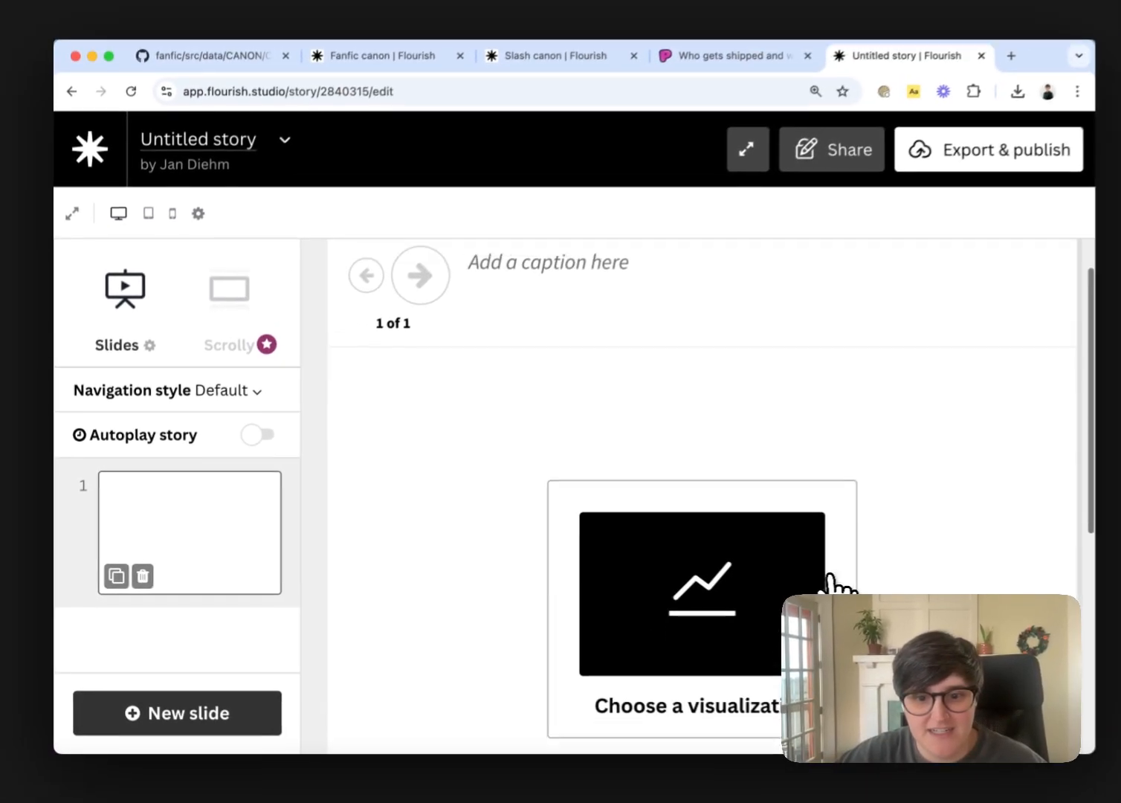
Use the Slash canon visualization for the story's first slide
{"action": "scroll", "coordinate": [830, 577], "scroll_direction": "down", "scroll_amount": 2}
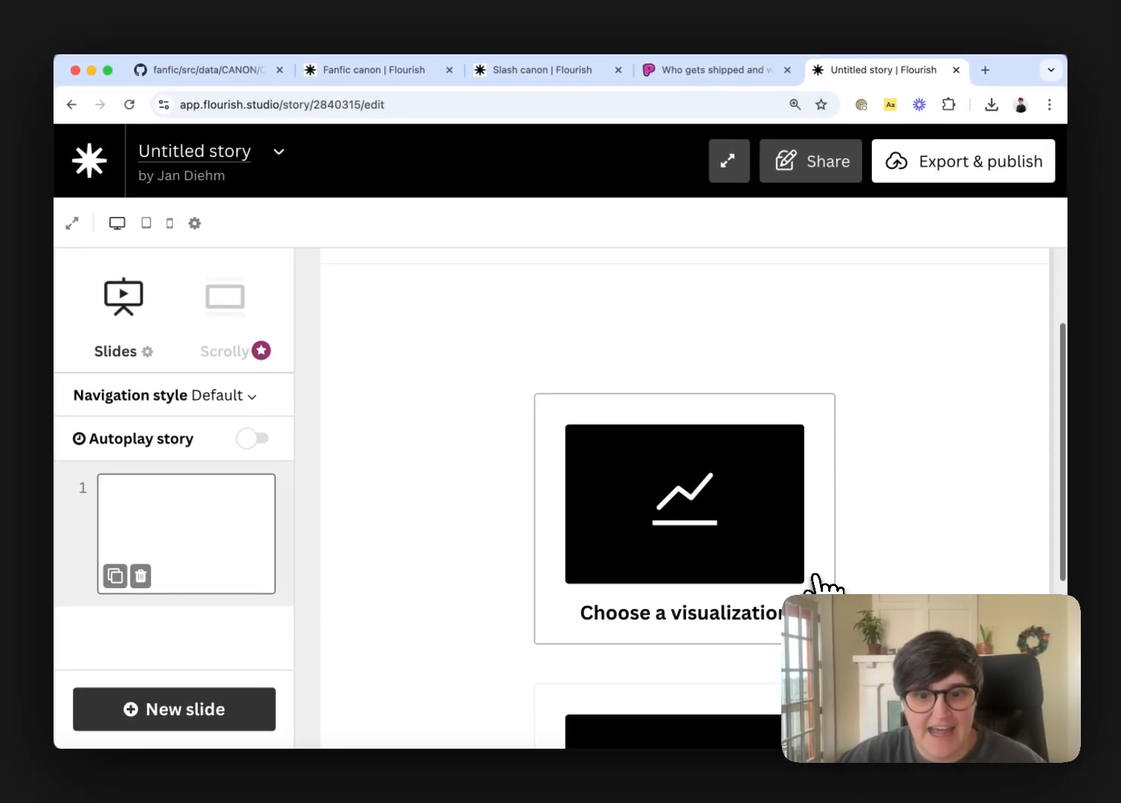
{"action": "scroll", "coordinate": [830, 577], "scroll_direction": "up", "scroll_amount": 1}
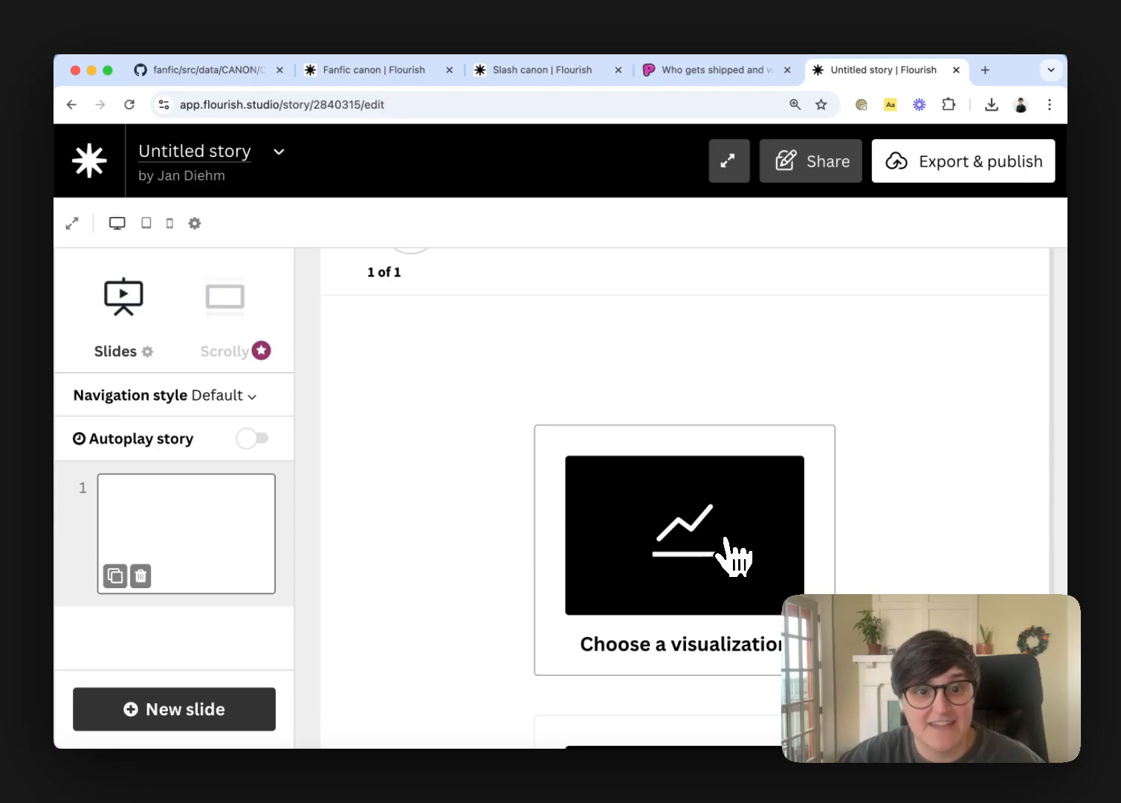
{"action": "scroll", "coordinate": [719, 540], "scroll_direction": "up", "scroll_amount": 1}
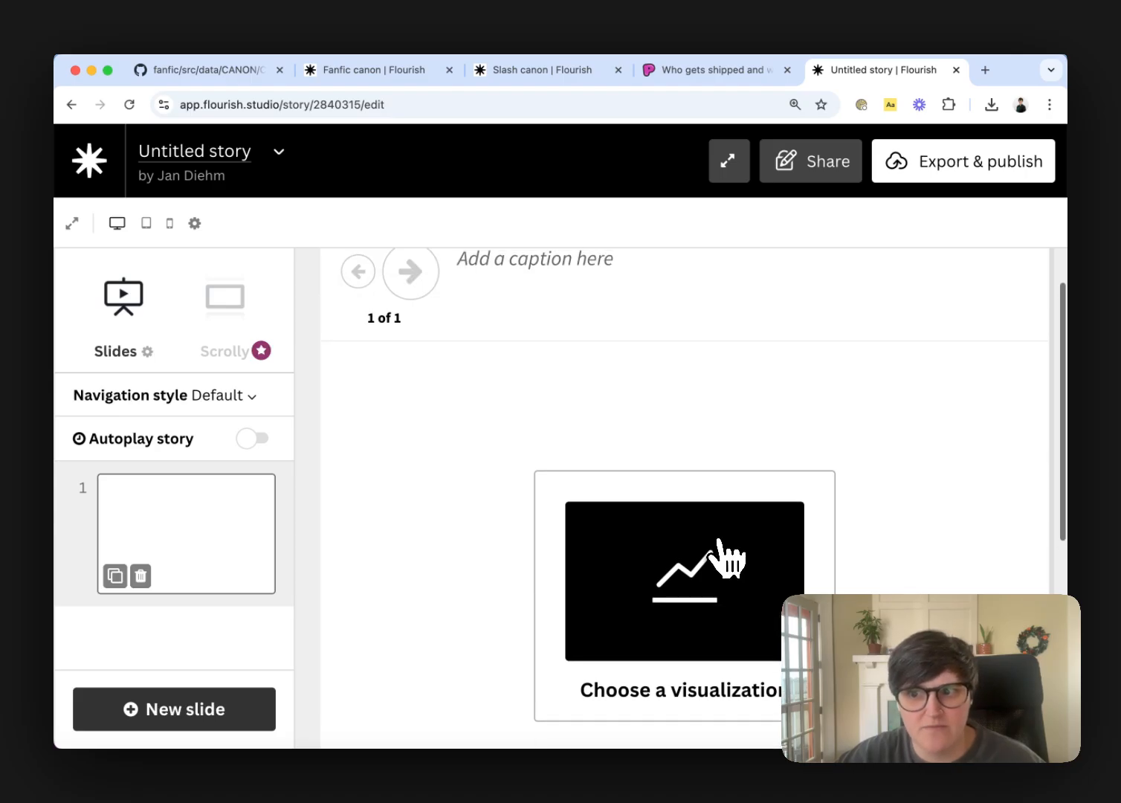
{"action": "left_click", "coordinate": [722, 603]}
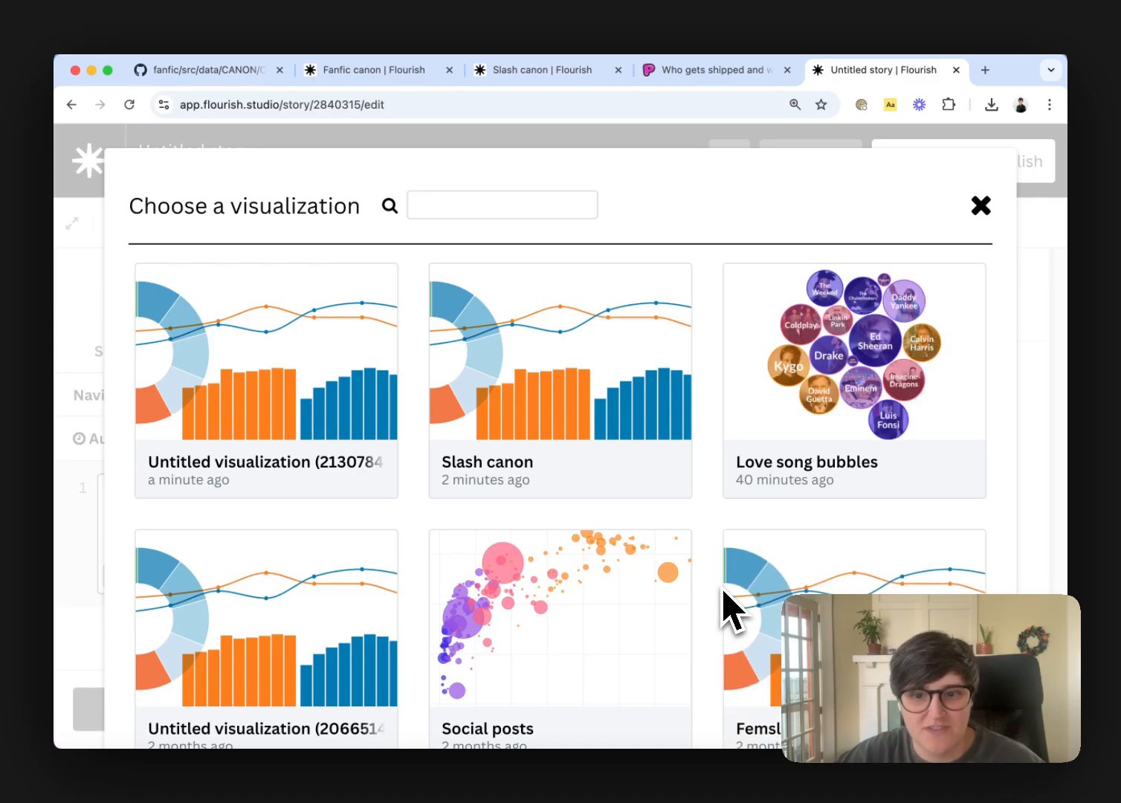
{"action": "scroll", "coordinate": [717, 513], "scroll_direction": "down", "scroll_amount": 3}
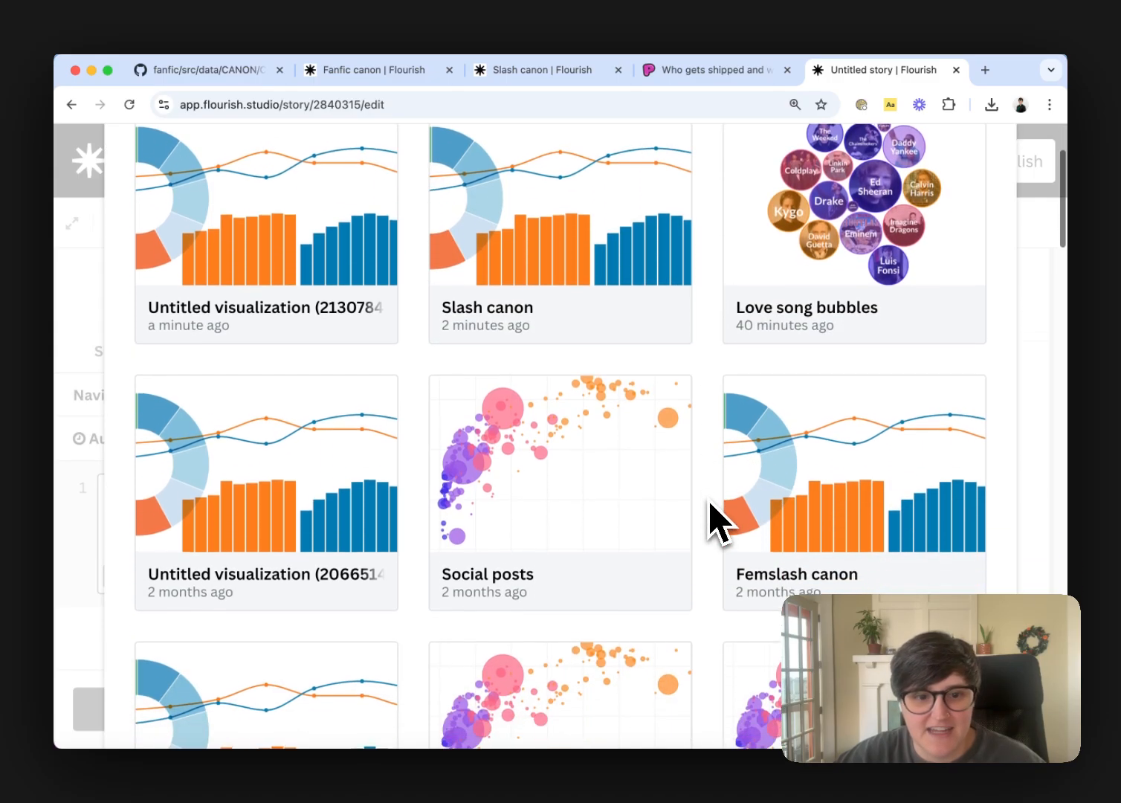
{"action": "scroll", "coordinate": [712, 506], "scroll_direction": "up", "scroll_amount": 3}
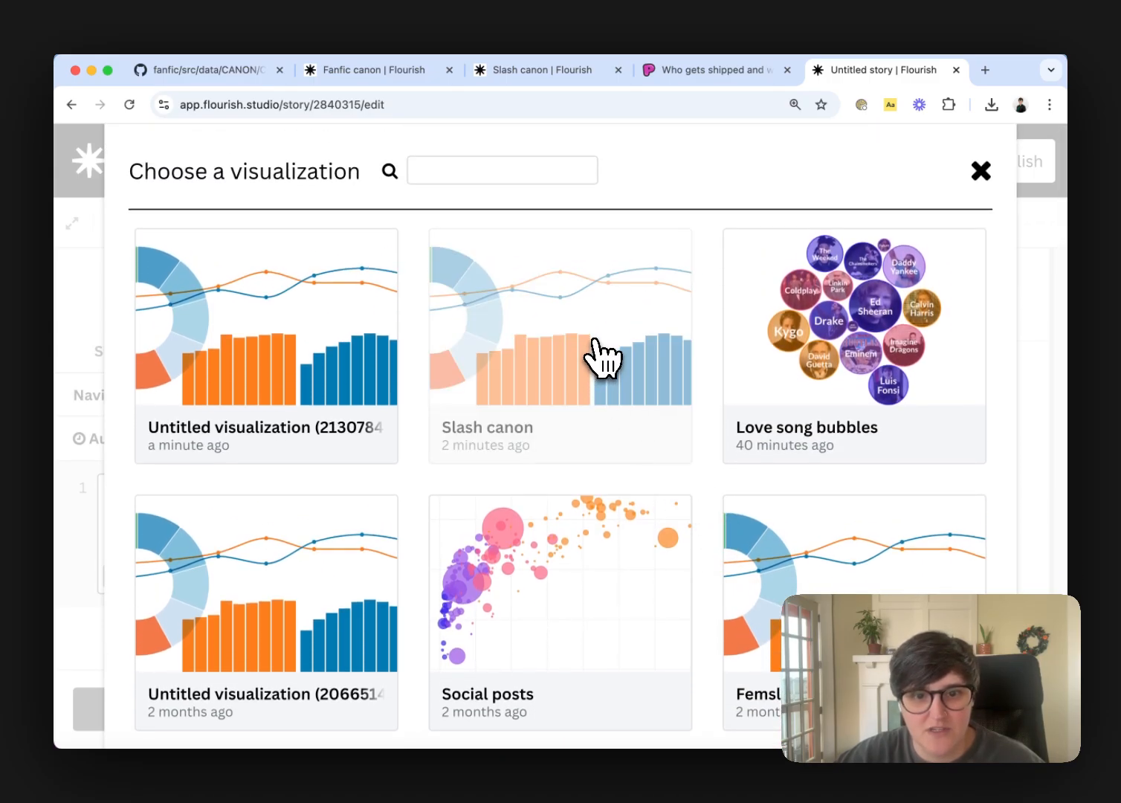
{"action": "left_click", "coordinate": [595, 342]}
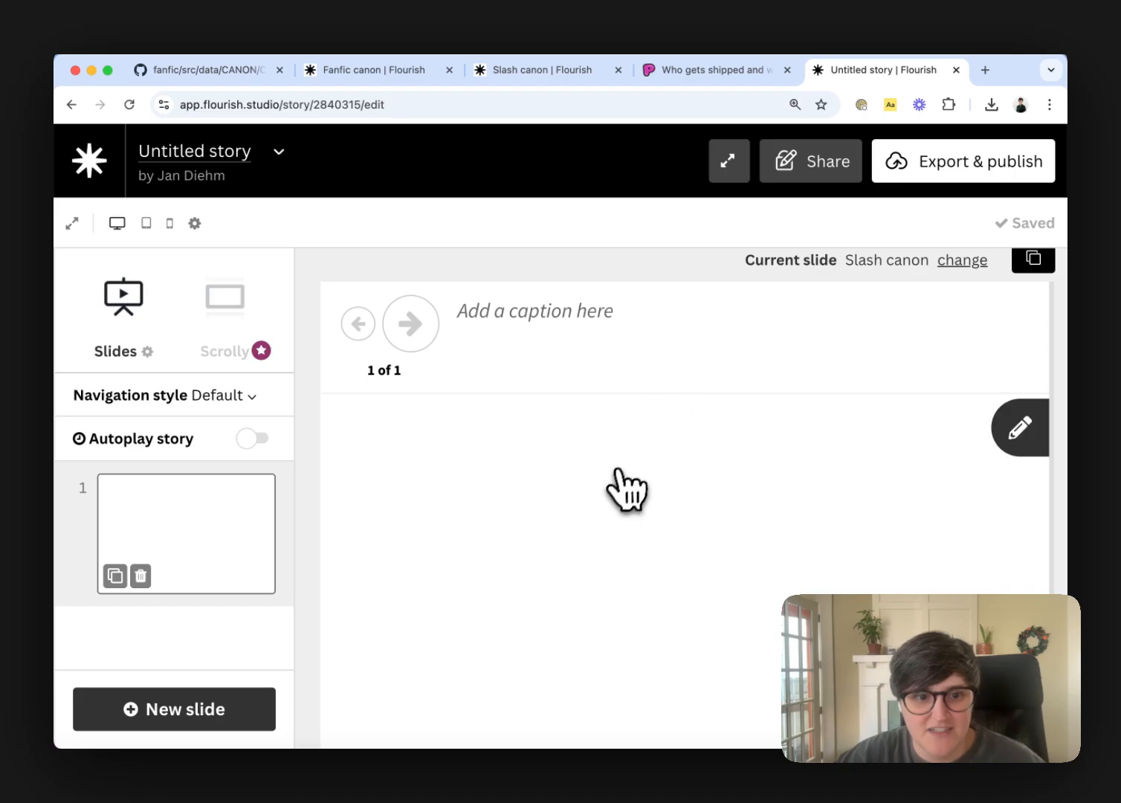
{"action": "scroll", "coordinate": [572, 496], "scroll_direction": "down", "scroll_amount": 2}
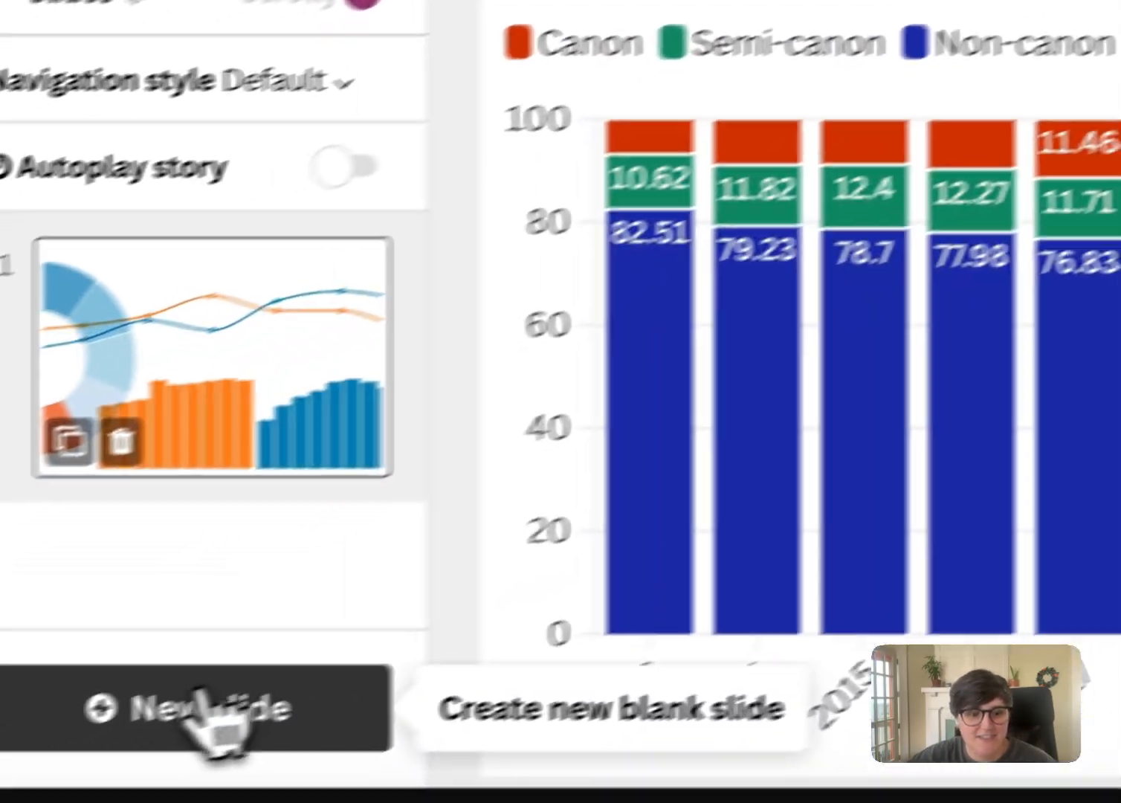
Add a second slide with the straight ships canon chart and a third slide with the Femslash canon visualization
{"action": "left_click", "coordinate": [216, 717]}
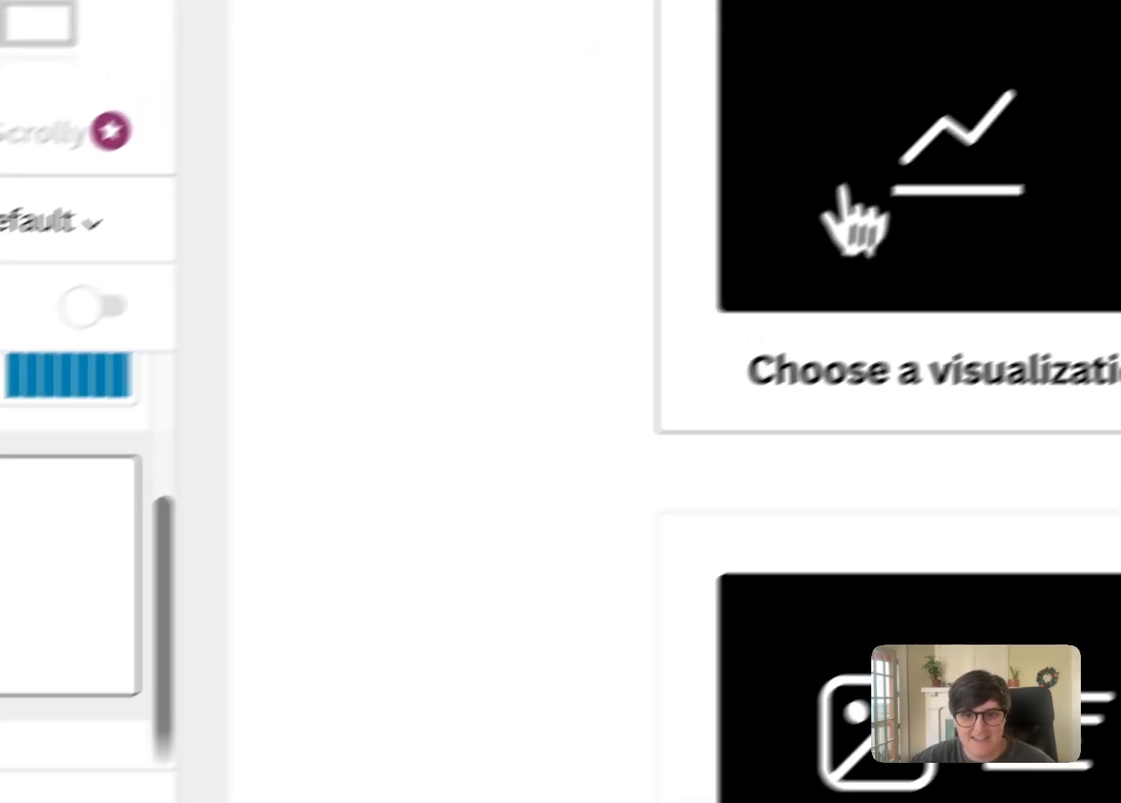
{"action": "left_click", "coordinate": [1098, 89]}
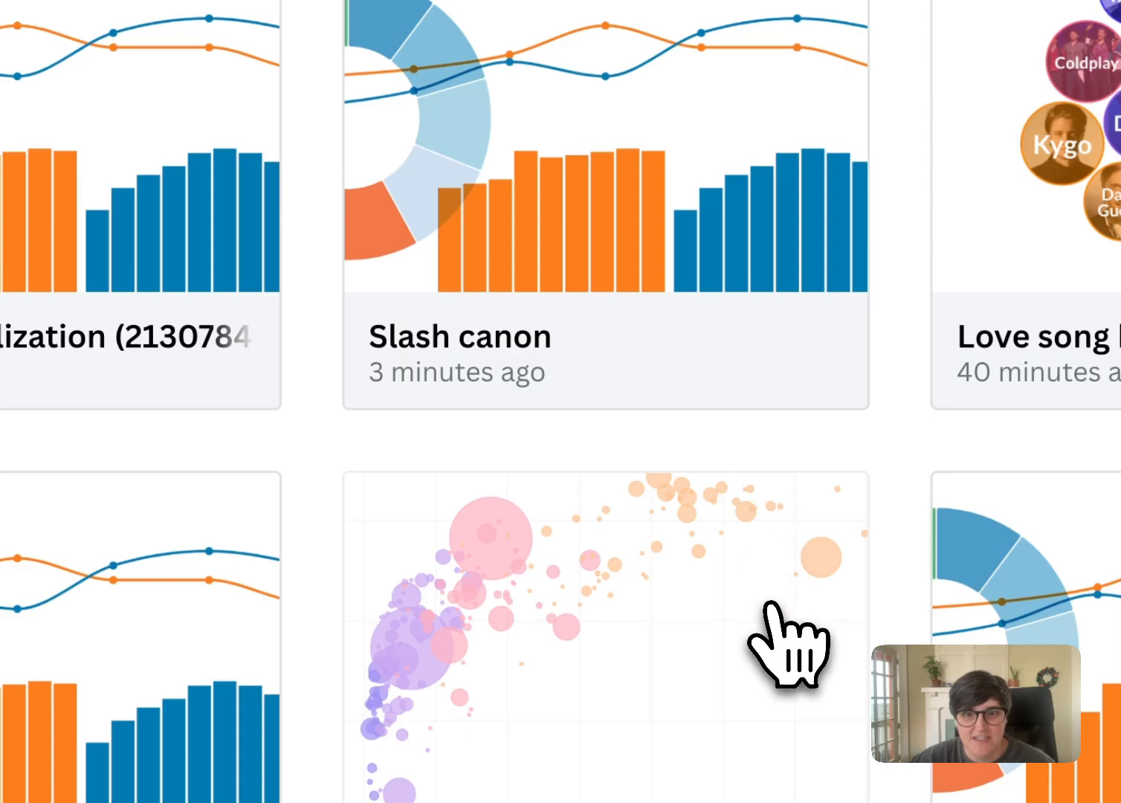
{"action": "scroll", "coordinate": [722, 500], "scroll_direction": "down", "scroll_amount": 5}
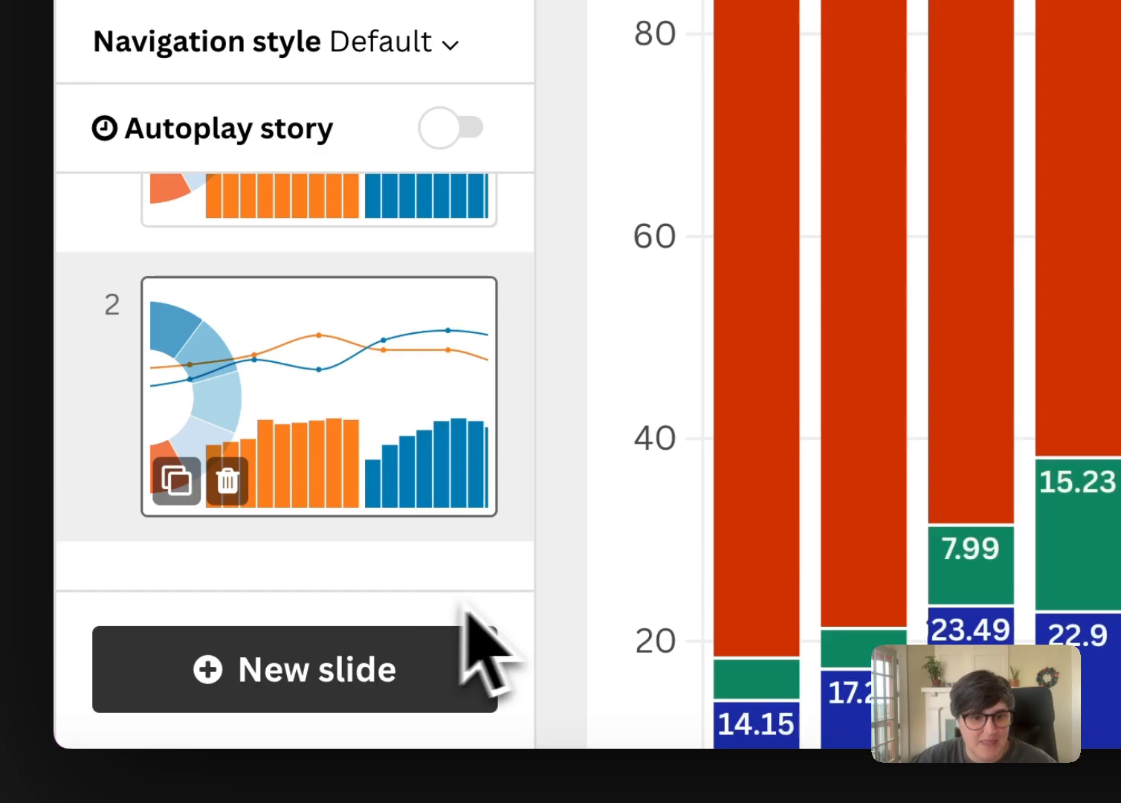
{"action": "left_click", "coordinate": [336, 648]}
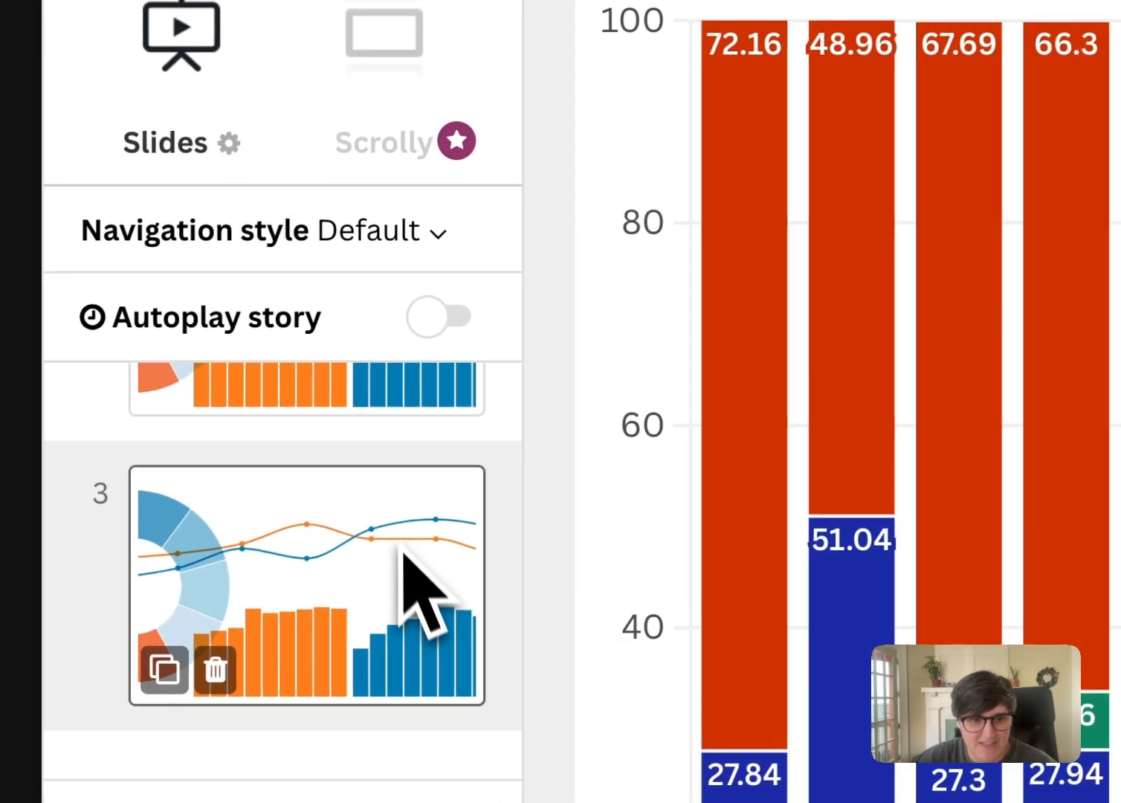
Preview the story's slides from the first to the third and back, and switch to the Fanfic canon project
{"action": "scroll", "coordinate": [291, 591], "scroll_direction": "up", "scroll_amount": 5}
{"action": "left_click", "coordinate": [229, 511]}
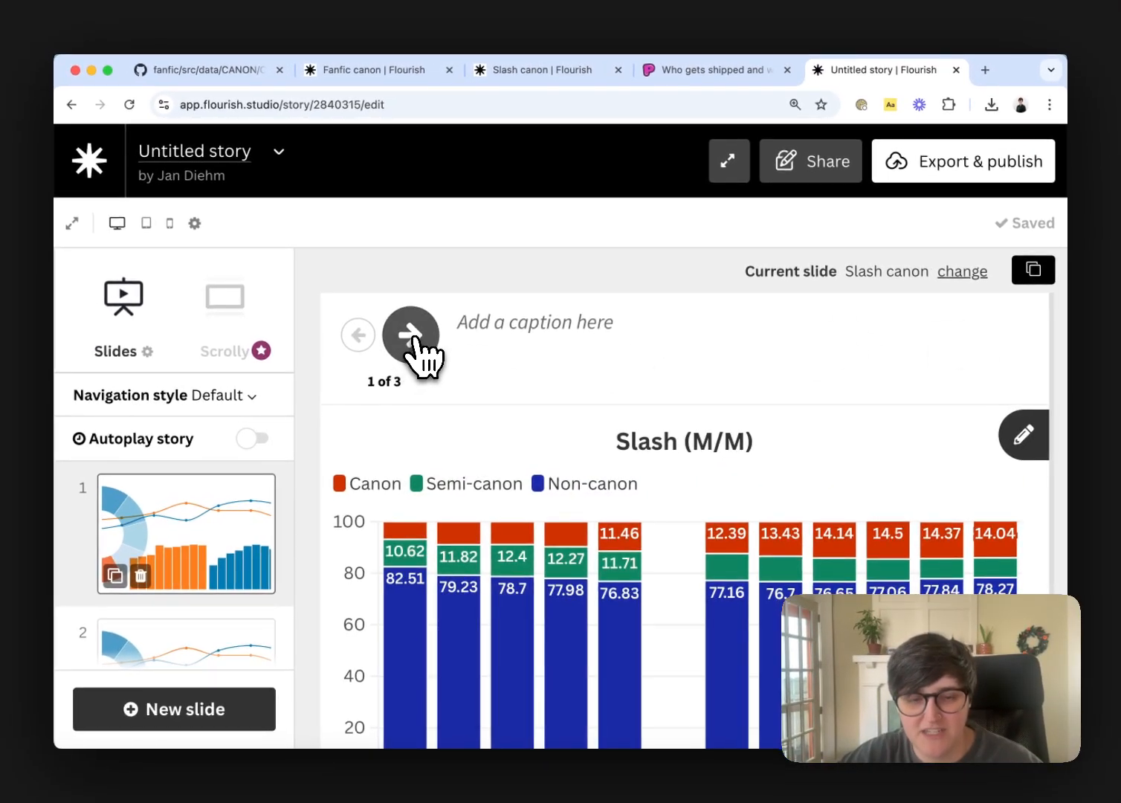
{"action": "left_click", "coordinate": [411, 335]}
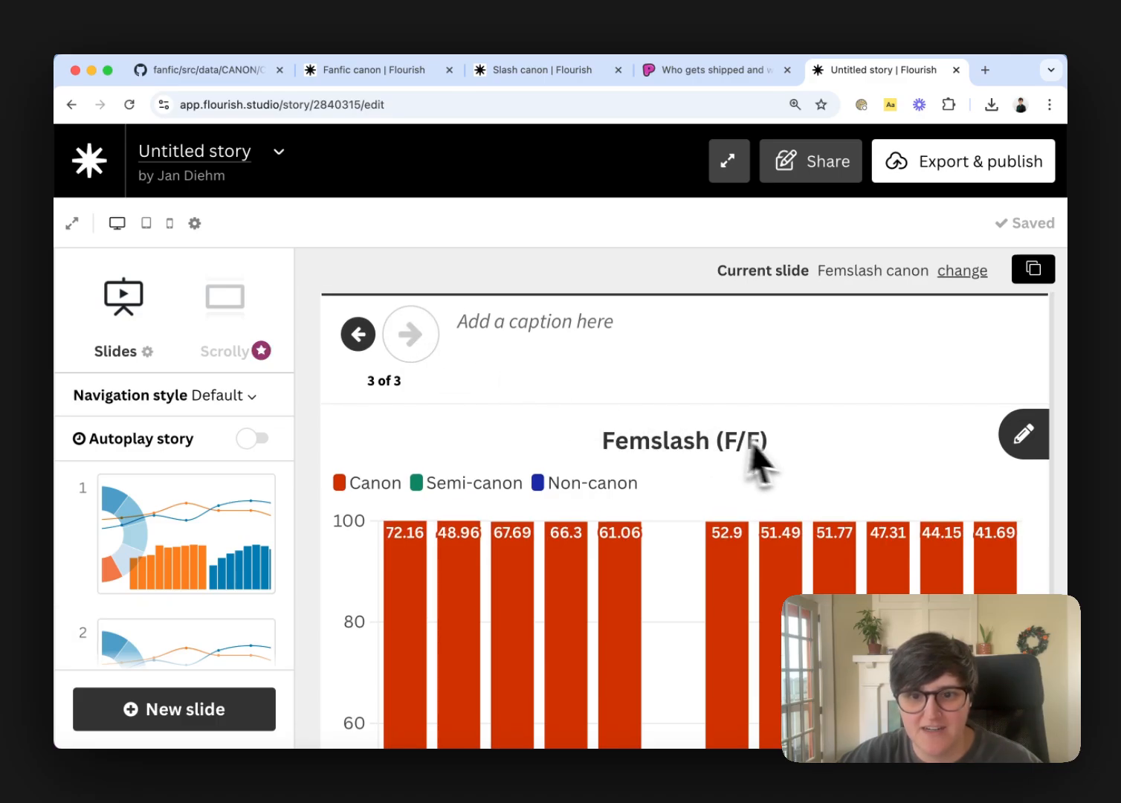
{"action": "scroll", "coordinate": [765, 457], "scroll_direction": "down", "scroll_amount": 2}
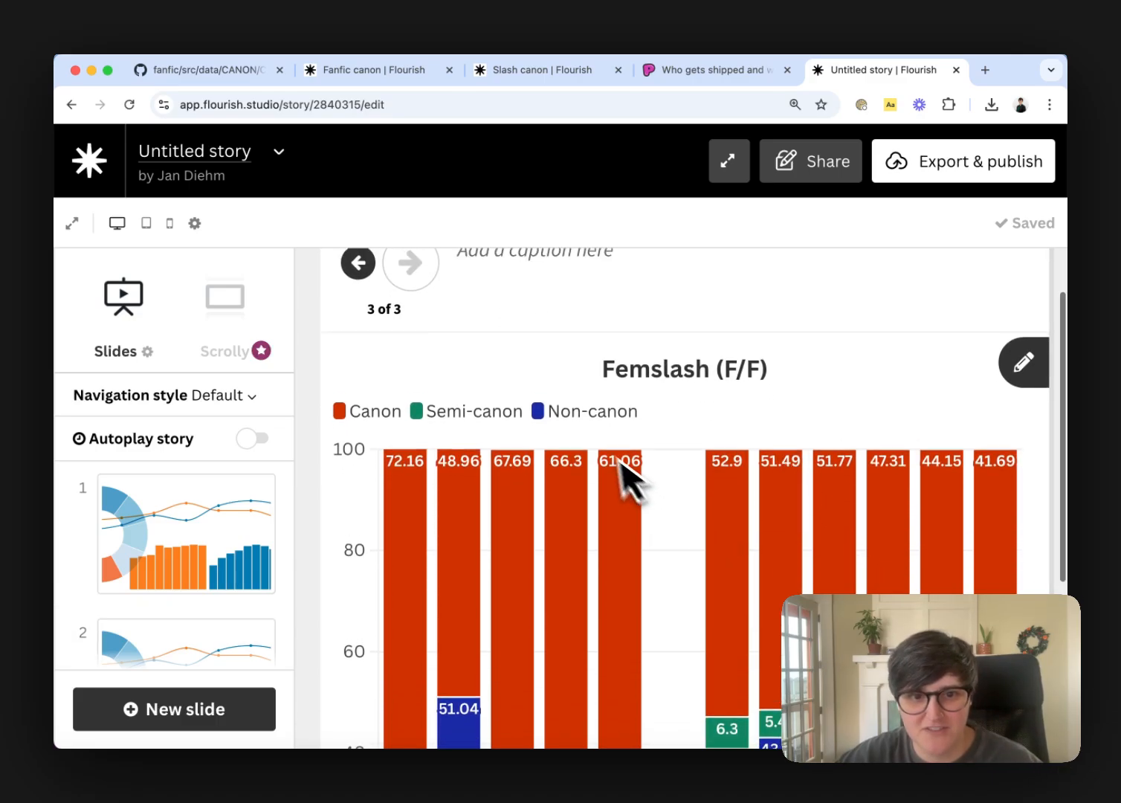
{"action": "scroll", "coordinate": [609, 468], "scroll_direction": "up", "scroll_amount": 2}
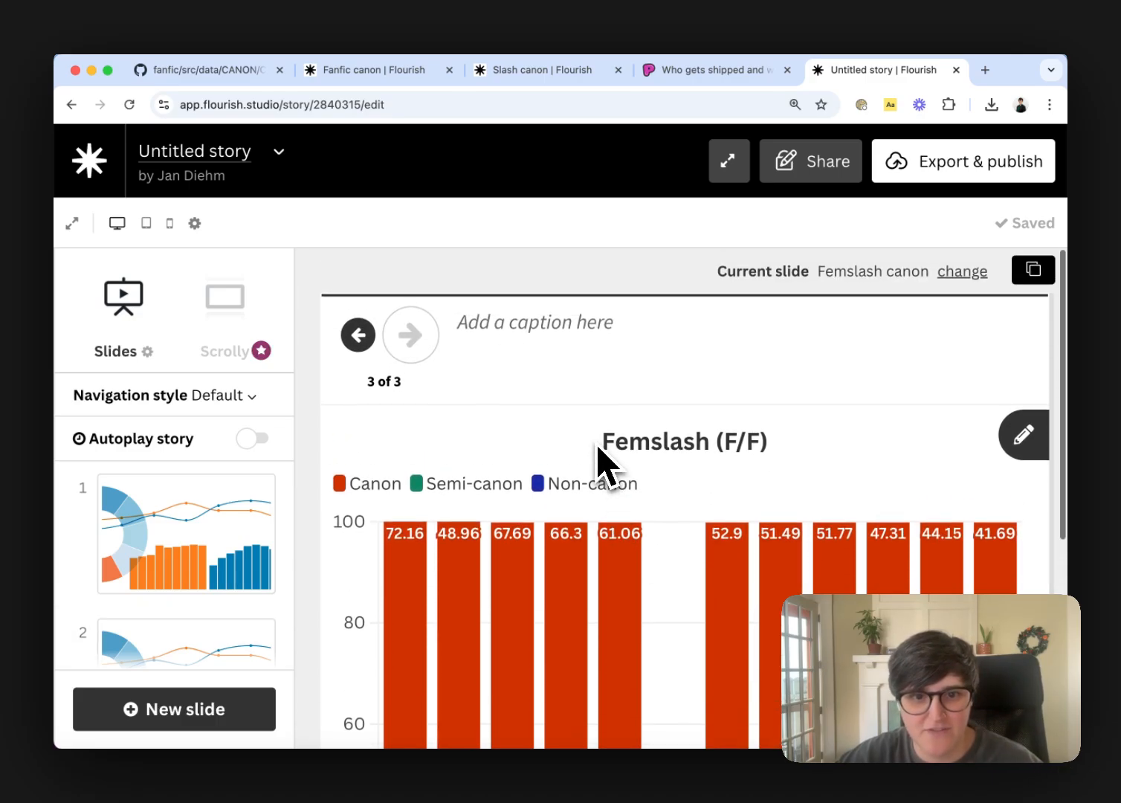
{"action": "left_click", "coordinate": [359, 336]}
{"action": "left_click", "coordinate": [359, 335]}
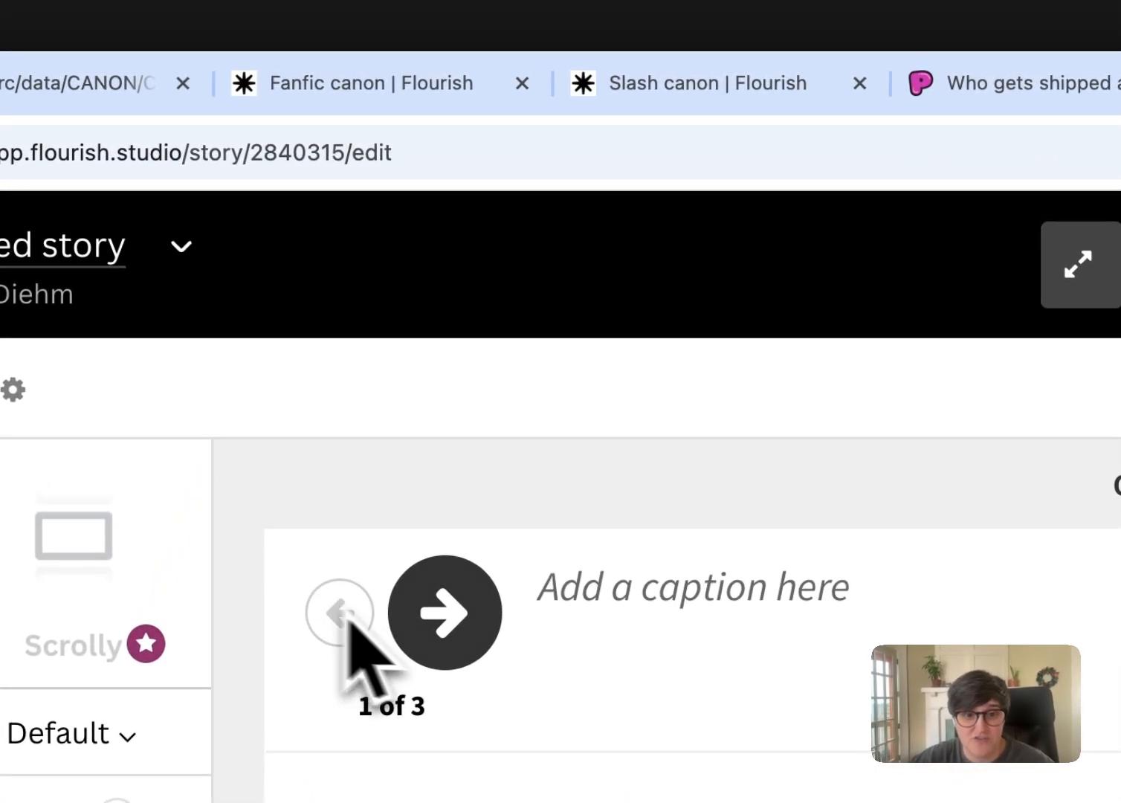
{"action": "left_click", "coordinate": [365, 82]}
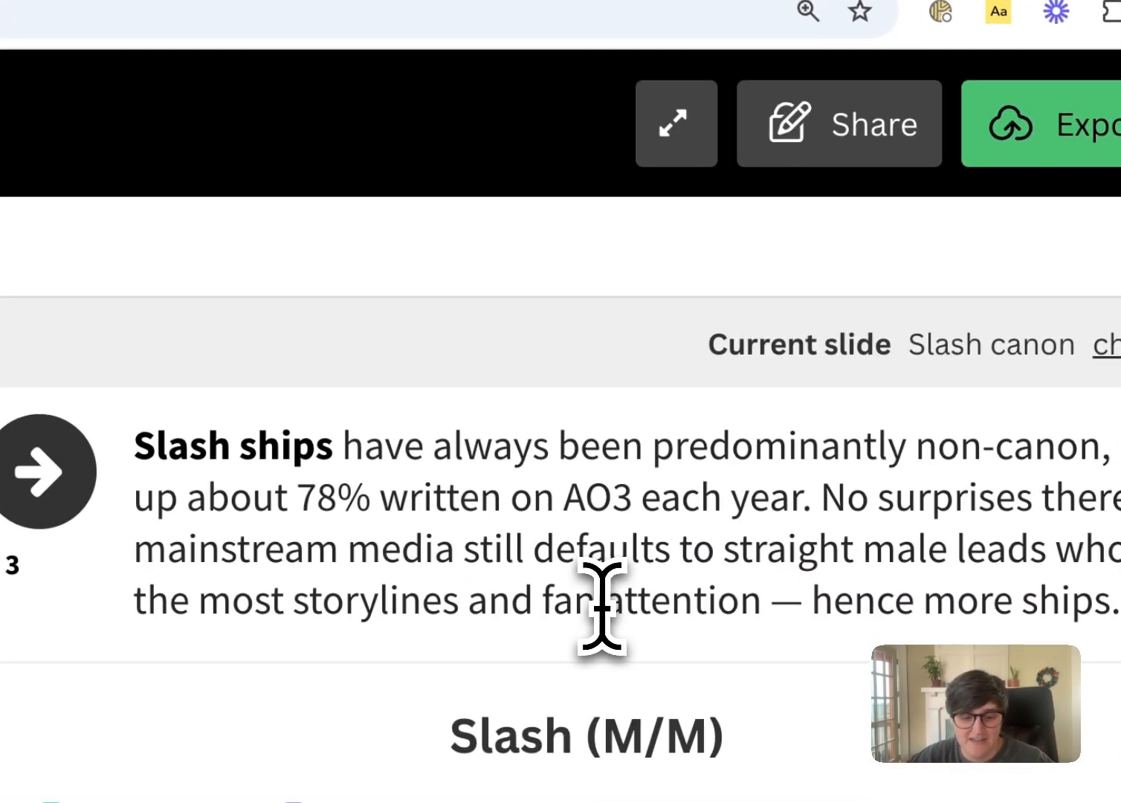
Check the canon section of The Pudding article and copy the Fanfic canon story's Slash ships caption into the untitled story's first slide
{"action": "triple_click", "coordinate": [601, 609]}
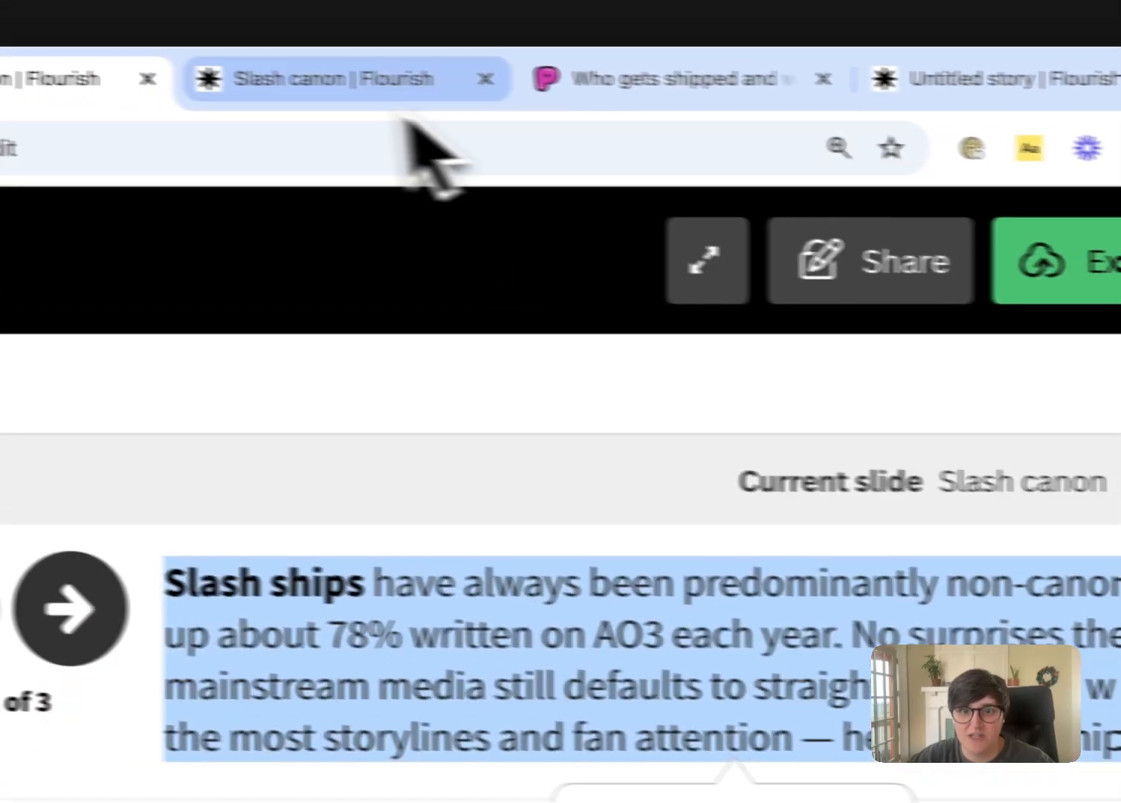
{"action": "left_click", "coordinate": [799, 88]}
{"action": "mouse_move", "coordinate": [504, 763]}
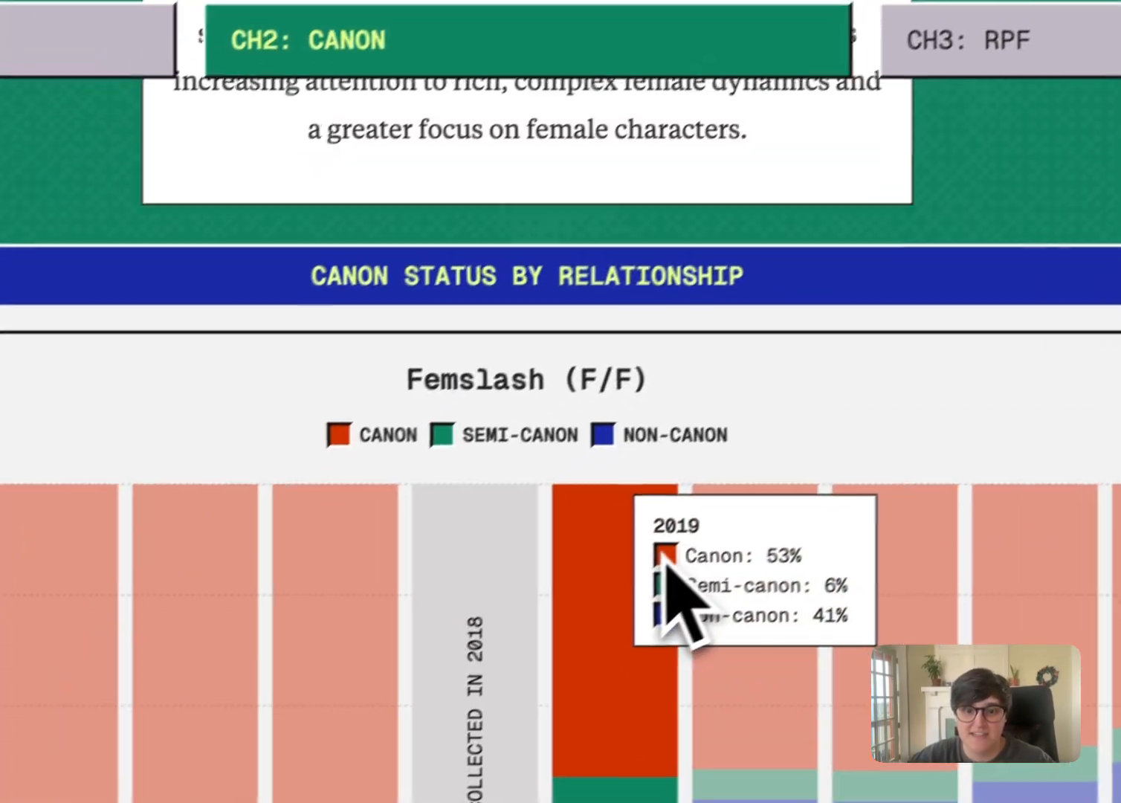
{"action": "scroll", "coordinate": [663, 564], "scroll_direction": "up", "scroll_amount": 5}
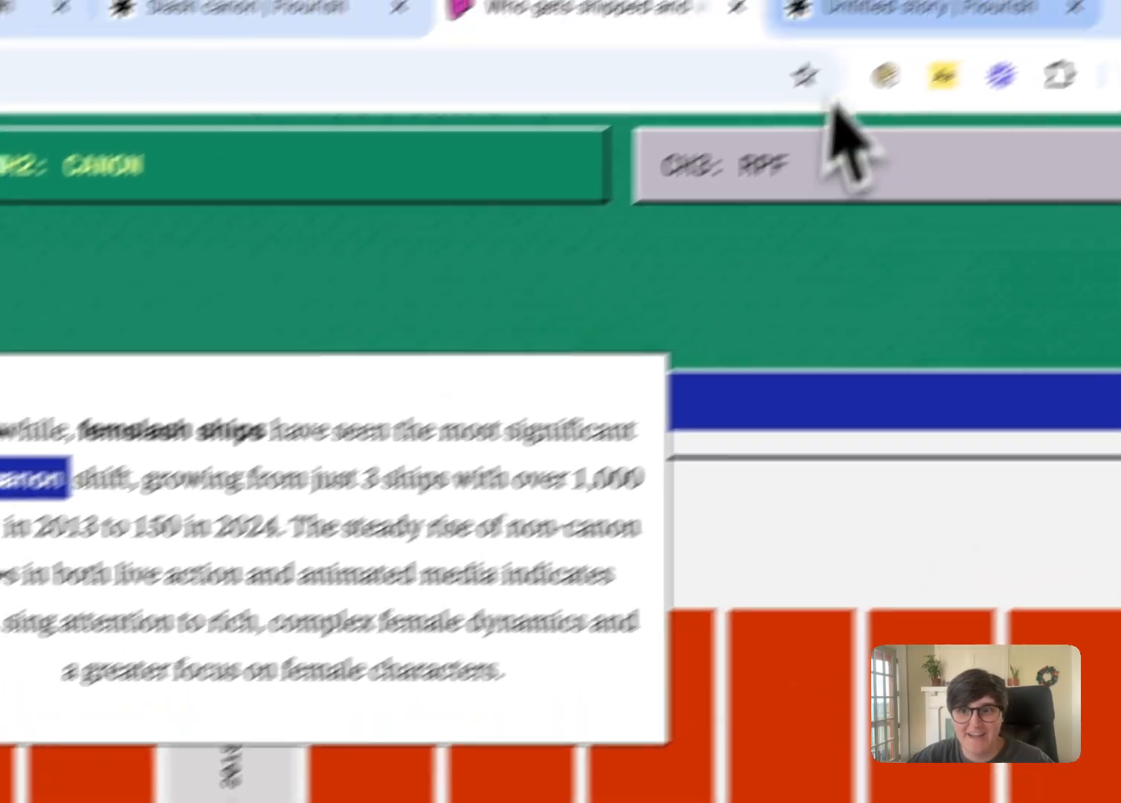
{"action": "left_click", "coordinate": [933, 18]}
{"action": "left_click", "coordinate": [370, 353]}
{"action": "key", "text": "ctrl+v"}
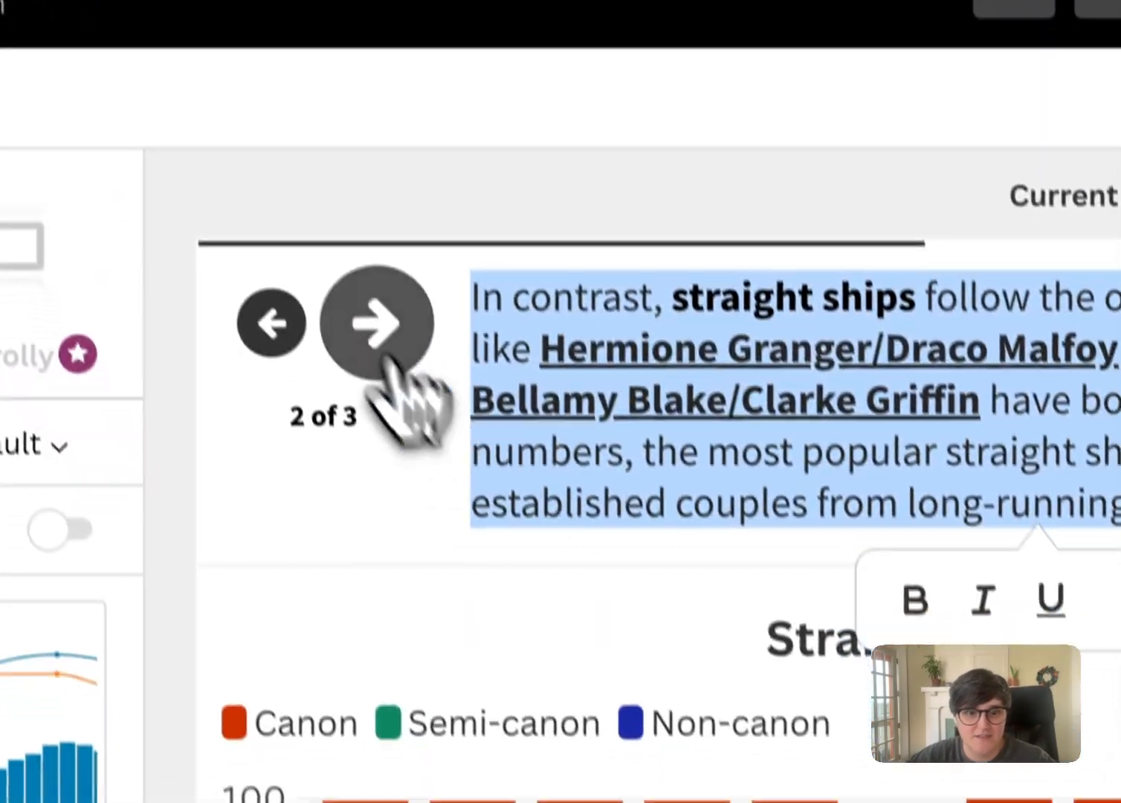
Copy the femslash ships caption from the Fanfic canon story's third slide into the untitled story's third slide
{"action": "left_click", "coordinate": [428, 457]}
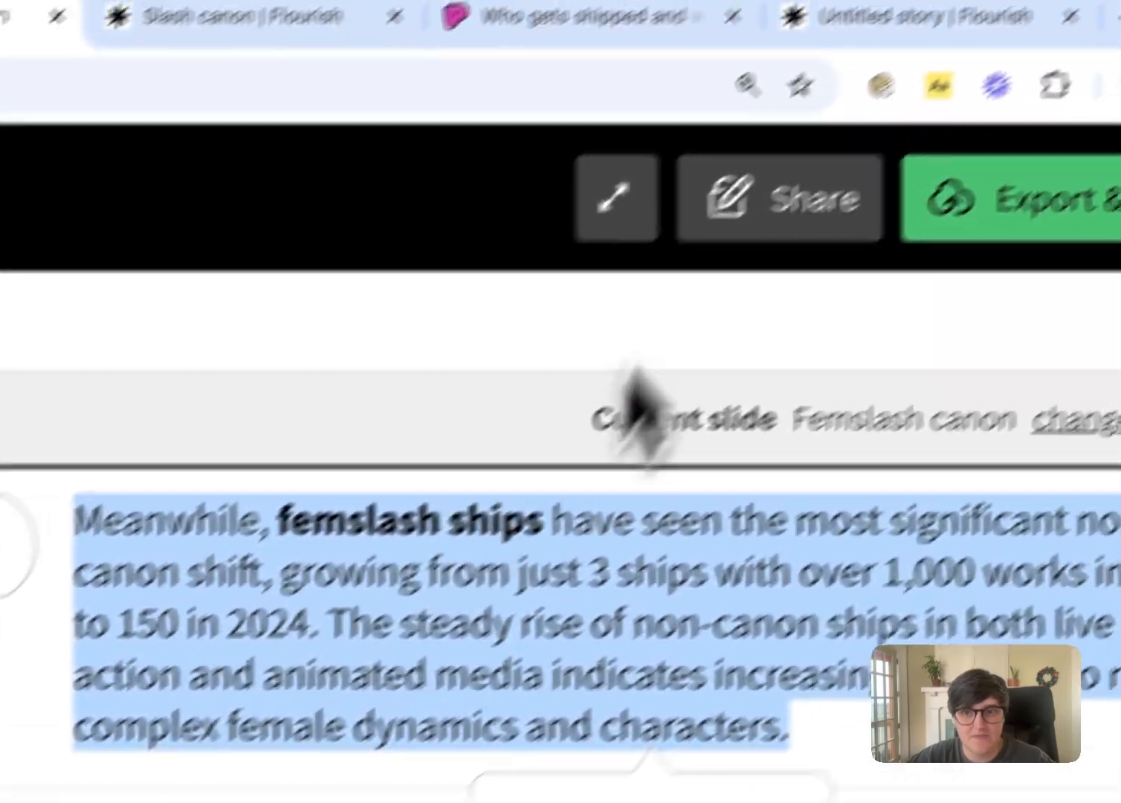
{"action": "left_click", "coordinate": [800, 90]}
{"action": "scroll", "coordinate": [312, 615], "scroll_direction": "down", "scroll_amount": 2}
{"action": "left_click", "coordinate": [311, 615]}
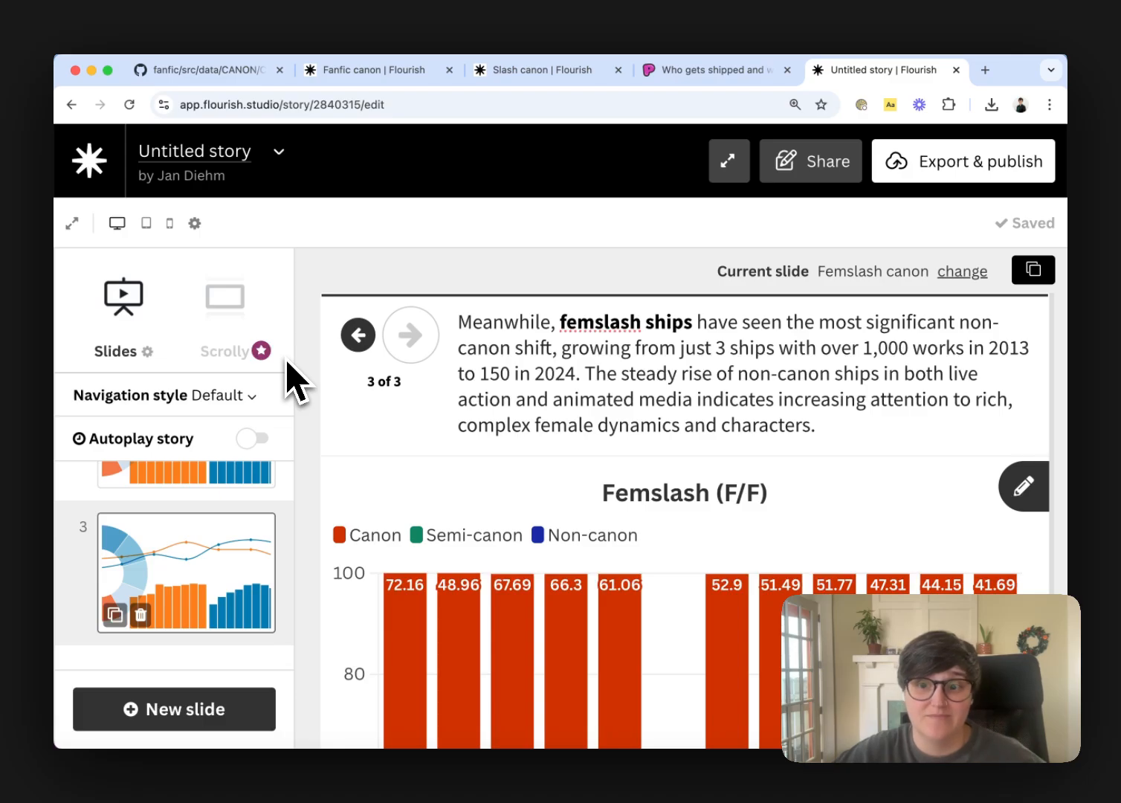
Preview the untitled story's slides back from the third to the first and open its export and publish options
{"action": "left_click", "coordinate": [358, 336]}
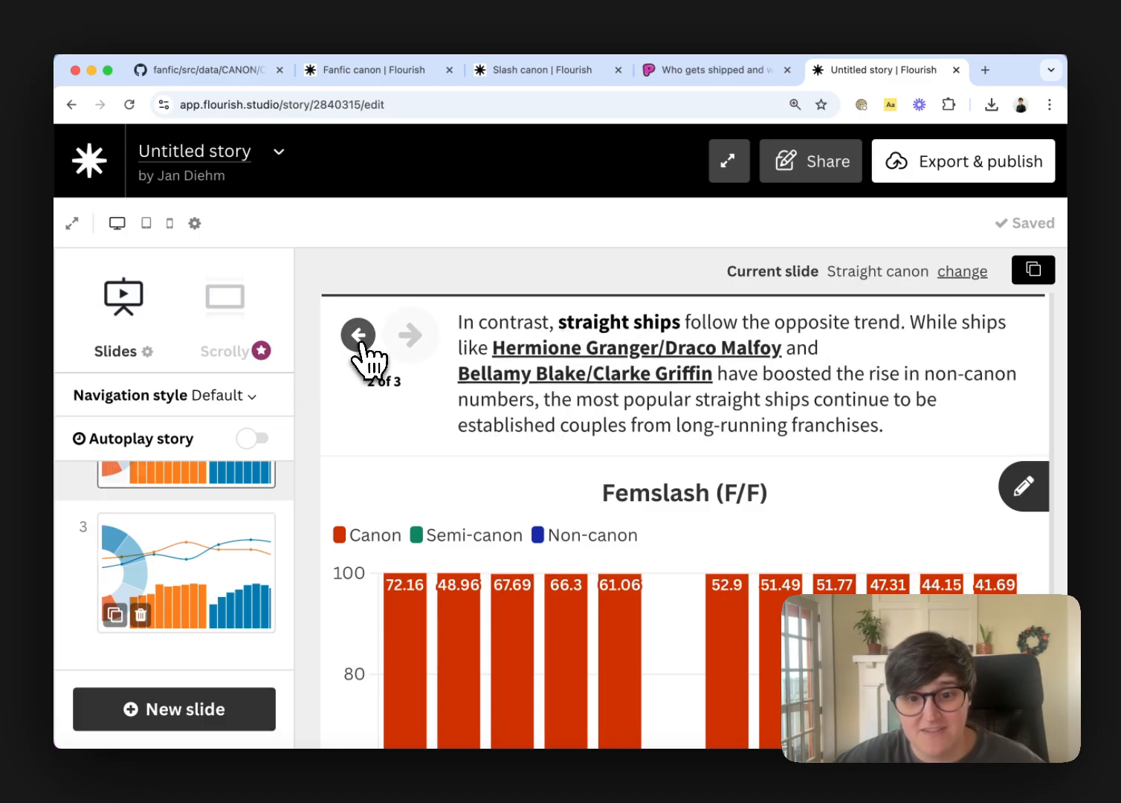
{"action": "left_click", "coordinate": [359, 339]}
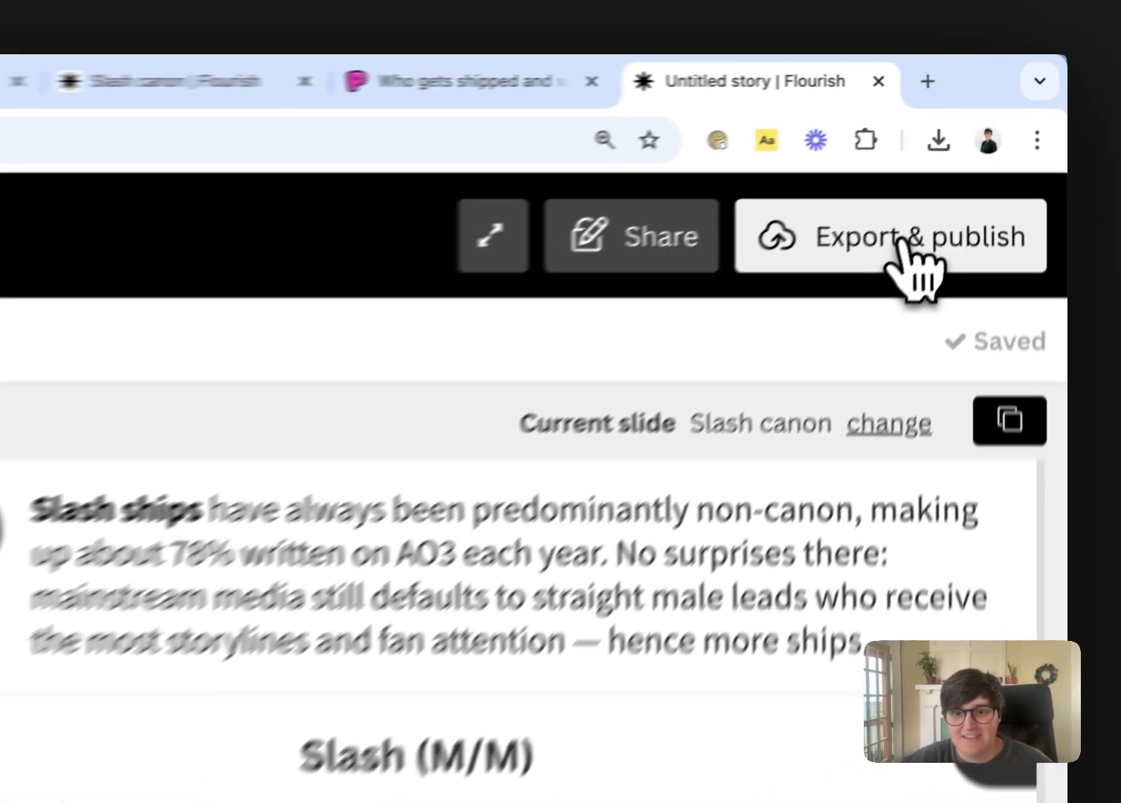
{"action": "left_click", "coordinate": [901, 241]}
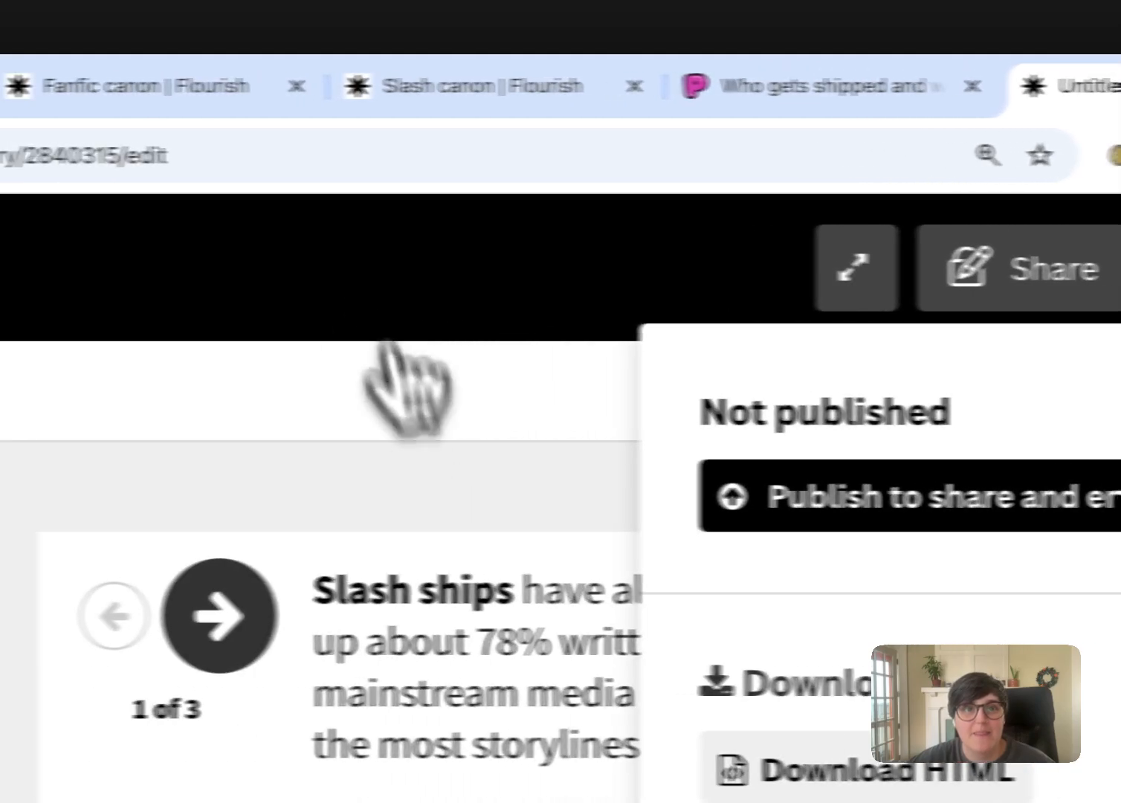
Switch to the Fanfic canon story and open its published public page
{"action": "left_click", "coordinate": [321, 110]}
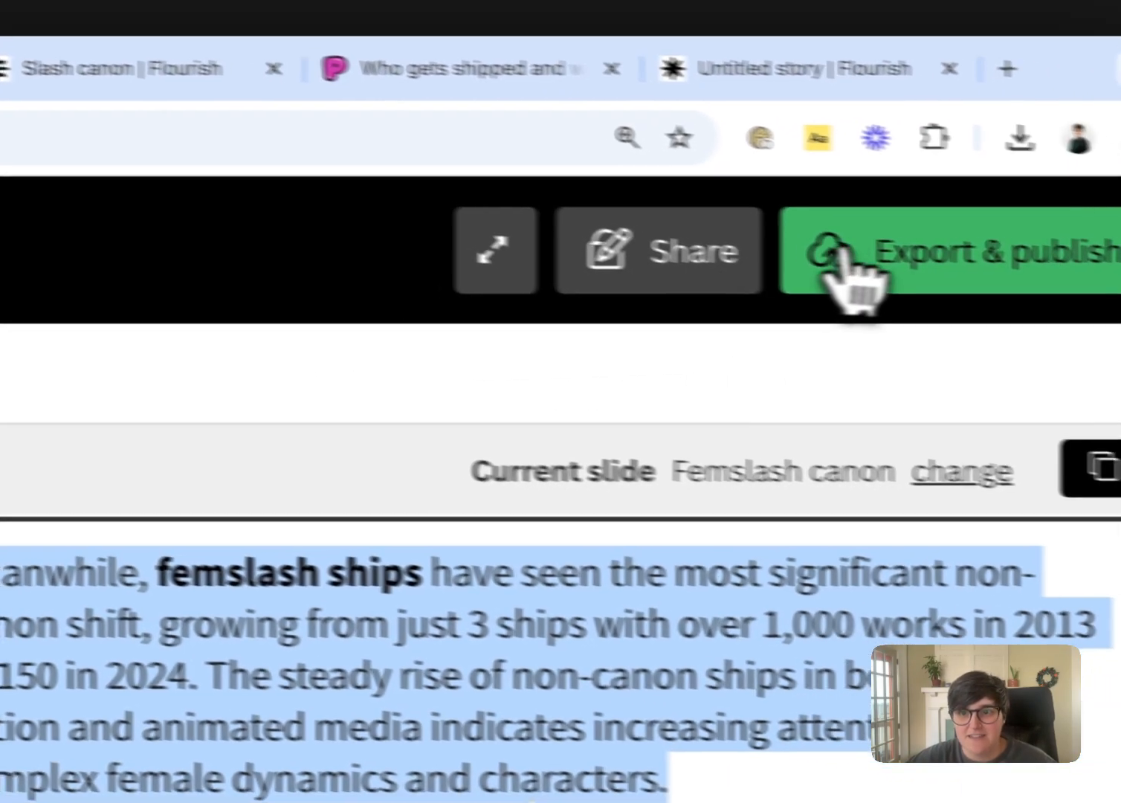
{"action": "left_click", "coordinate": [1057, 265]}
{"action": "left_click", "coordinate": [763, 504]}
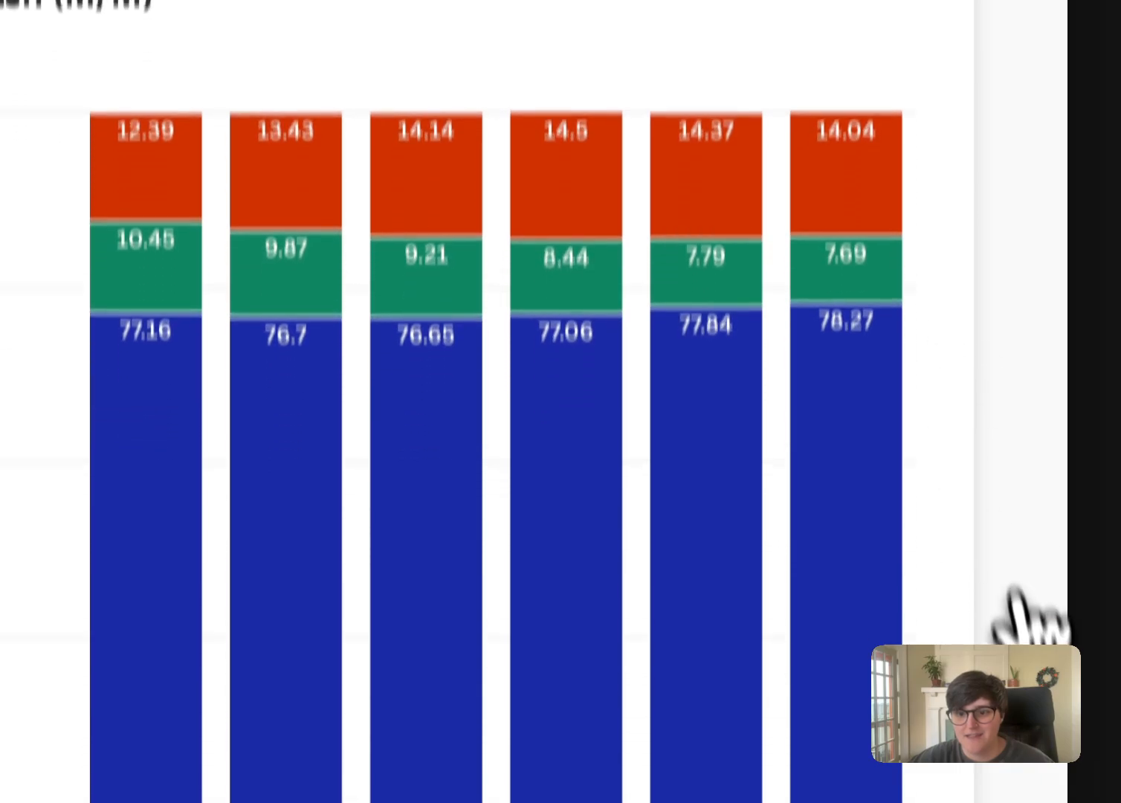
{"action": "mouse_move", "coordinate": [902, 548]}
{"action": "key", "text": "super+minus"}
{"action": "key", "text": "super+minus"}
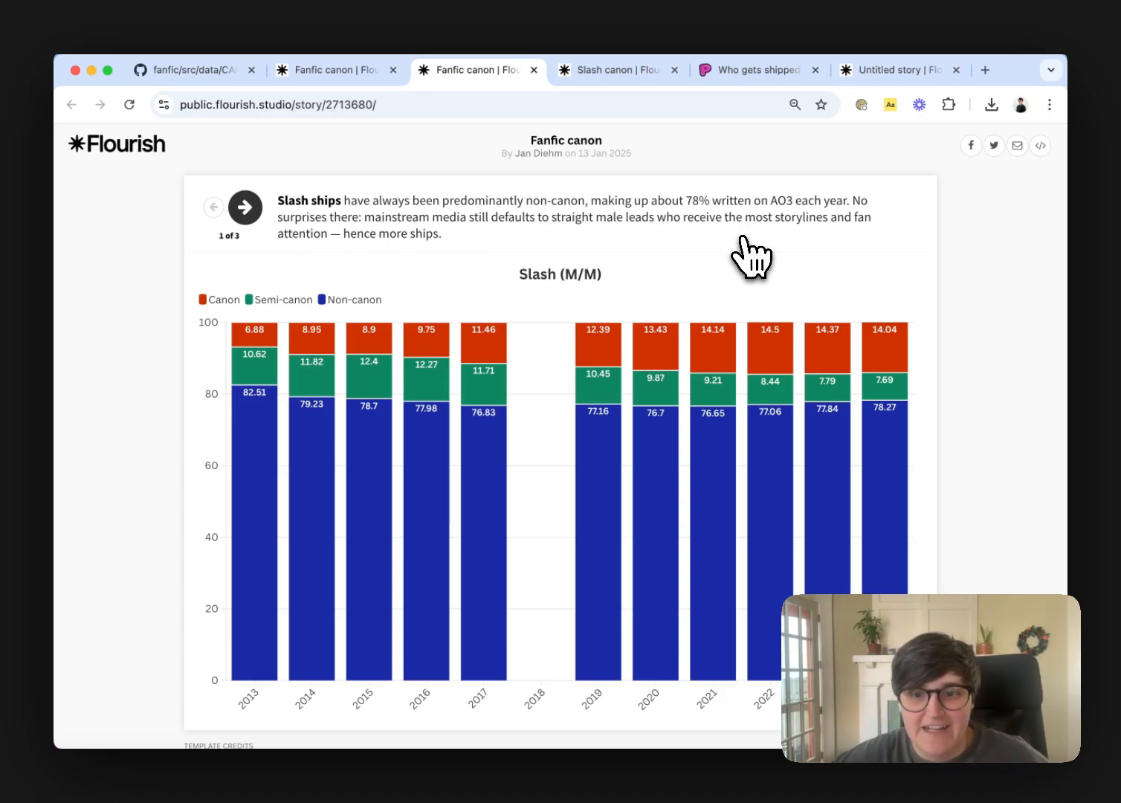
Page through the published story to its femslash slide and compare it with the canon status charts in The Pudding article
{"action": "left_click", "coordinate": [245, 209]}
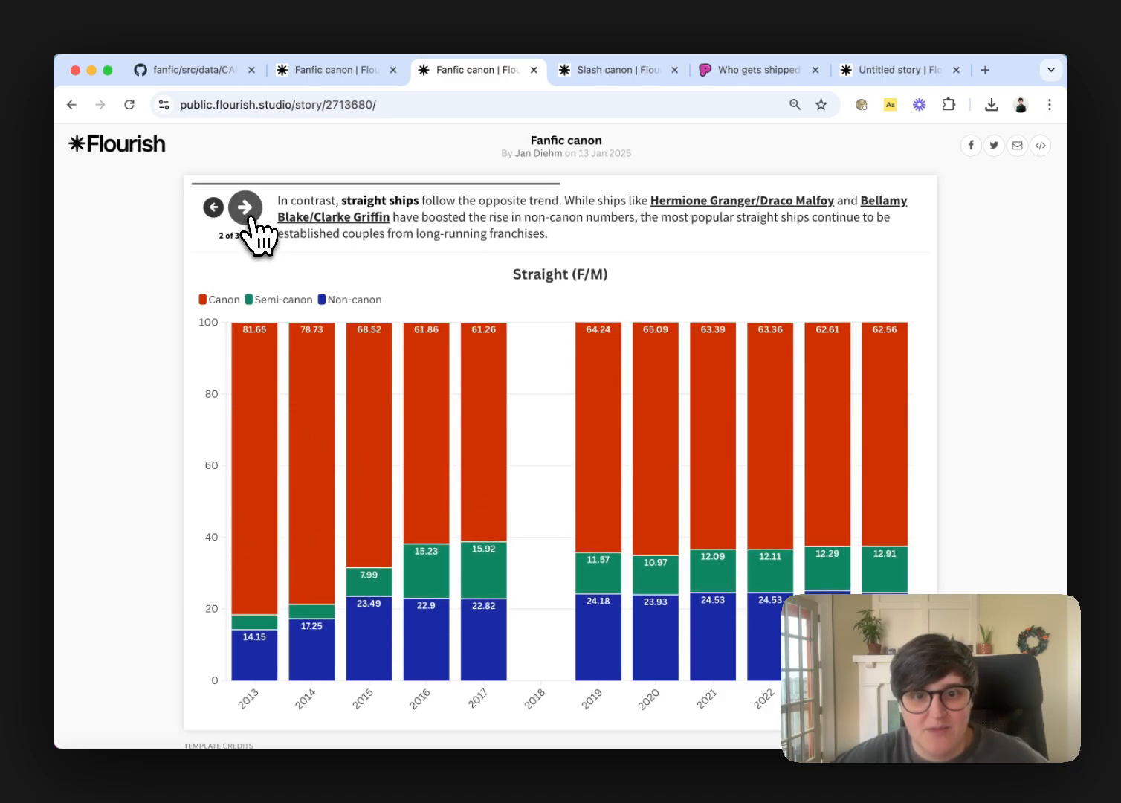
{"action": "left_click", "coordinate": [251, 217]}
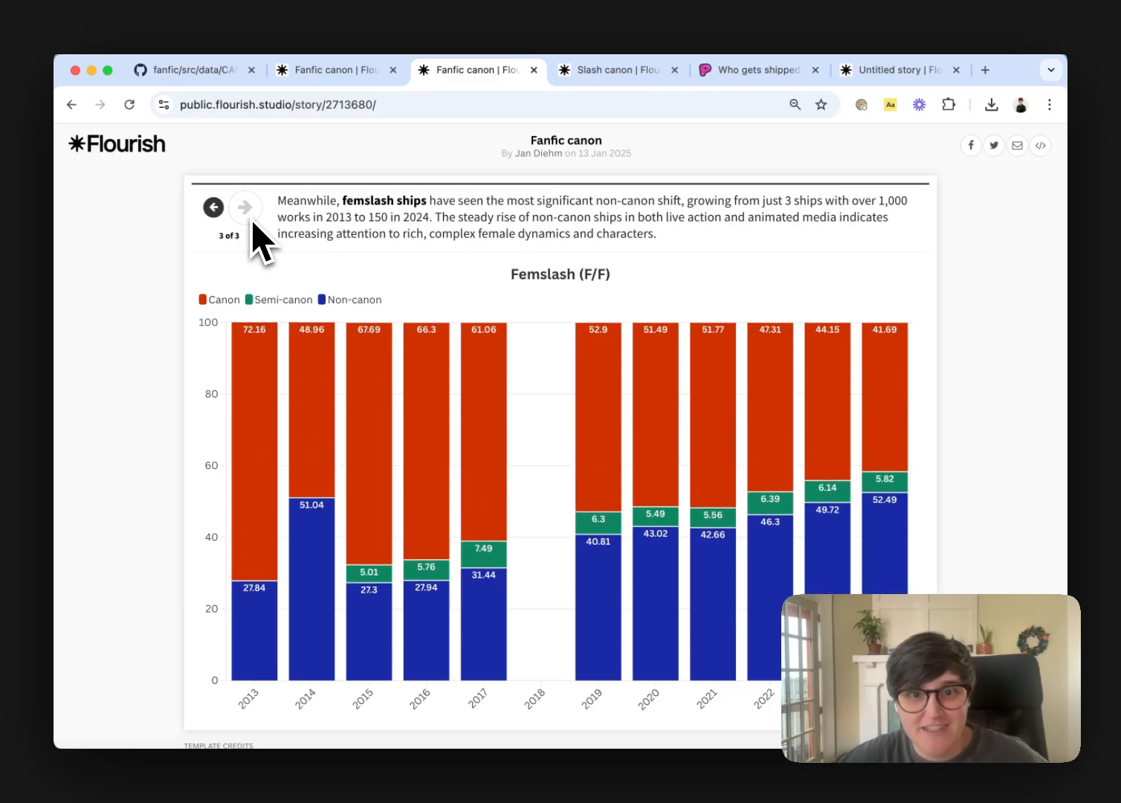
{"action": "left_click", "coordinate": [775, 74]}
{"action": "scroll", "coordinate": [718, 450], "scroll_direction": "down", "scroll_amount": 1}
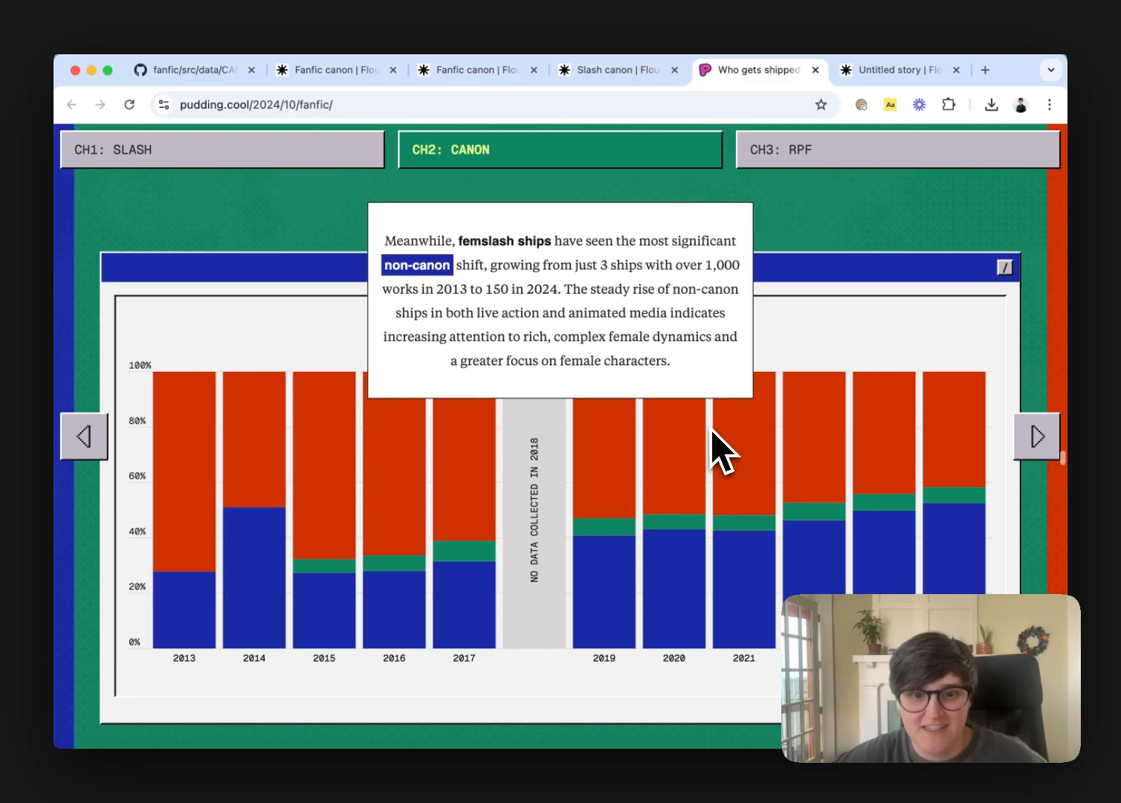
{"action": "scroll", "coordinate": [718, 451], "scroll_direction": "up", "scroll_amount": 10}
{"action": "scroll", "coordinate": [712, 433], "scroll_direction": "up", "scroll_amount": 5}
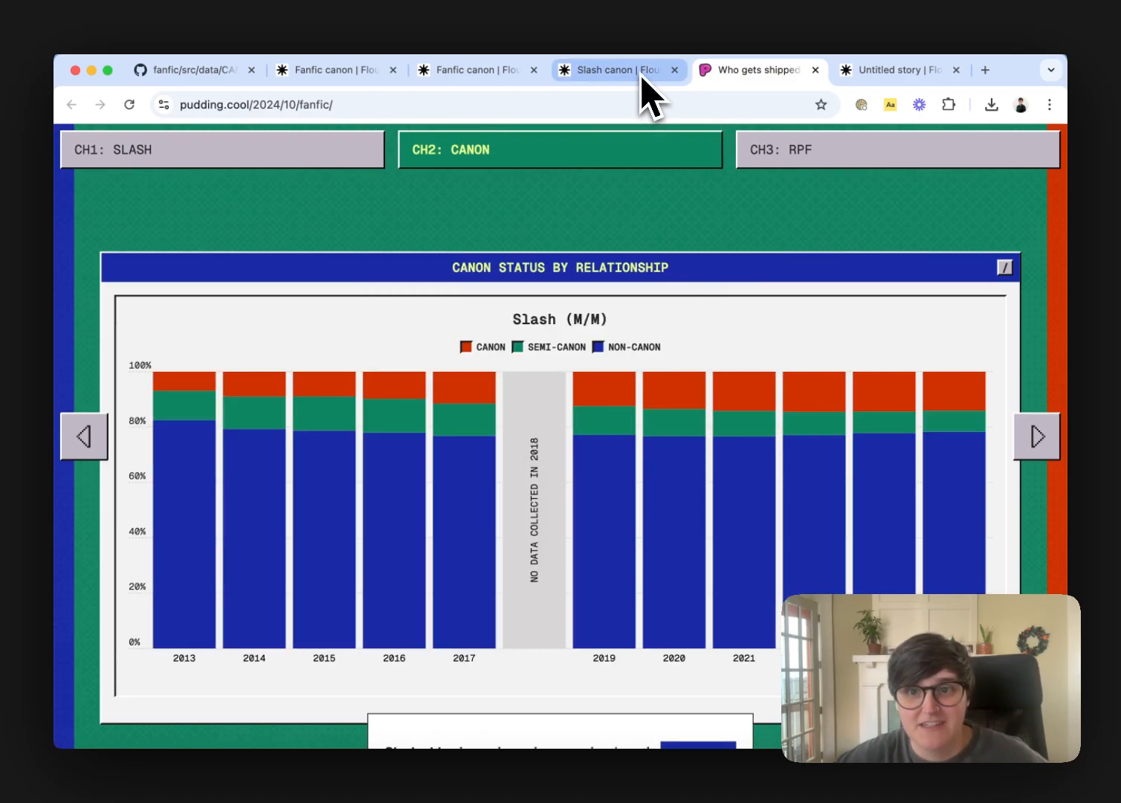
Return to the published Fanfic canon story and page back from the femslash slide to the Slash slide
{"action": "left_click", "coordinate": [504, 71]}
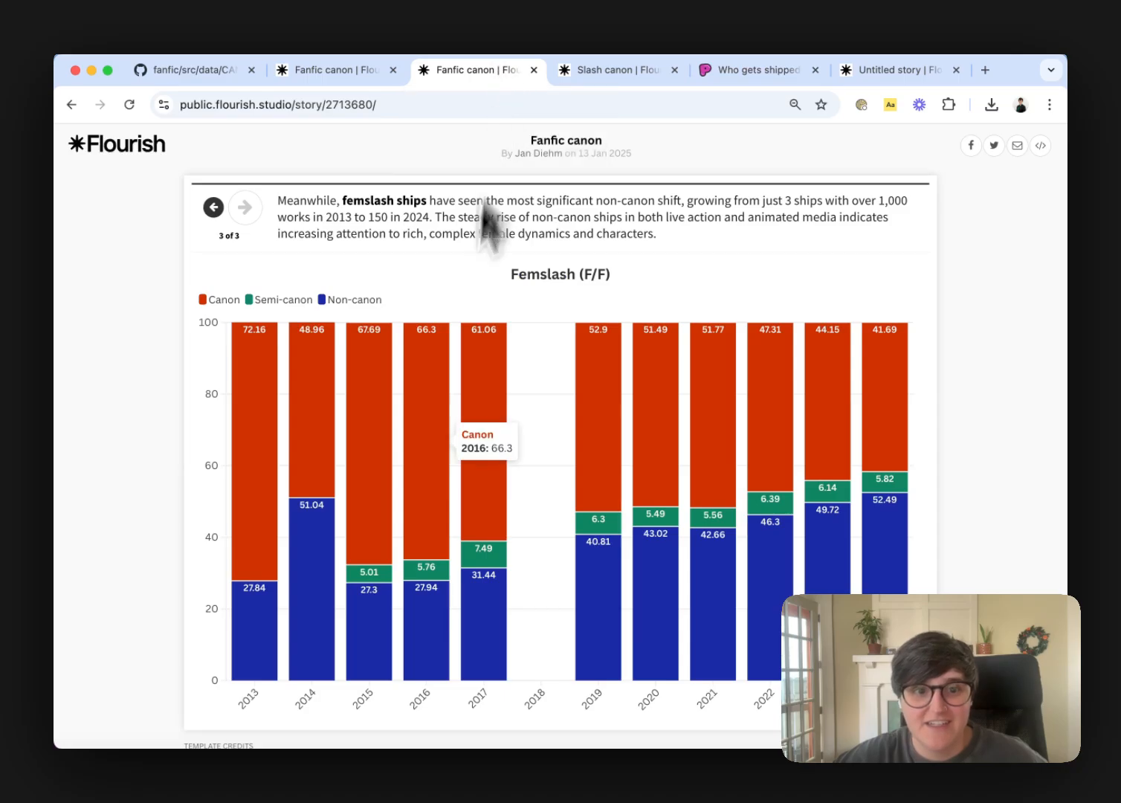
{"action": "left_click", "coordinate": [214, 208]}
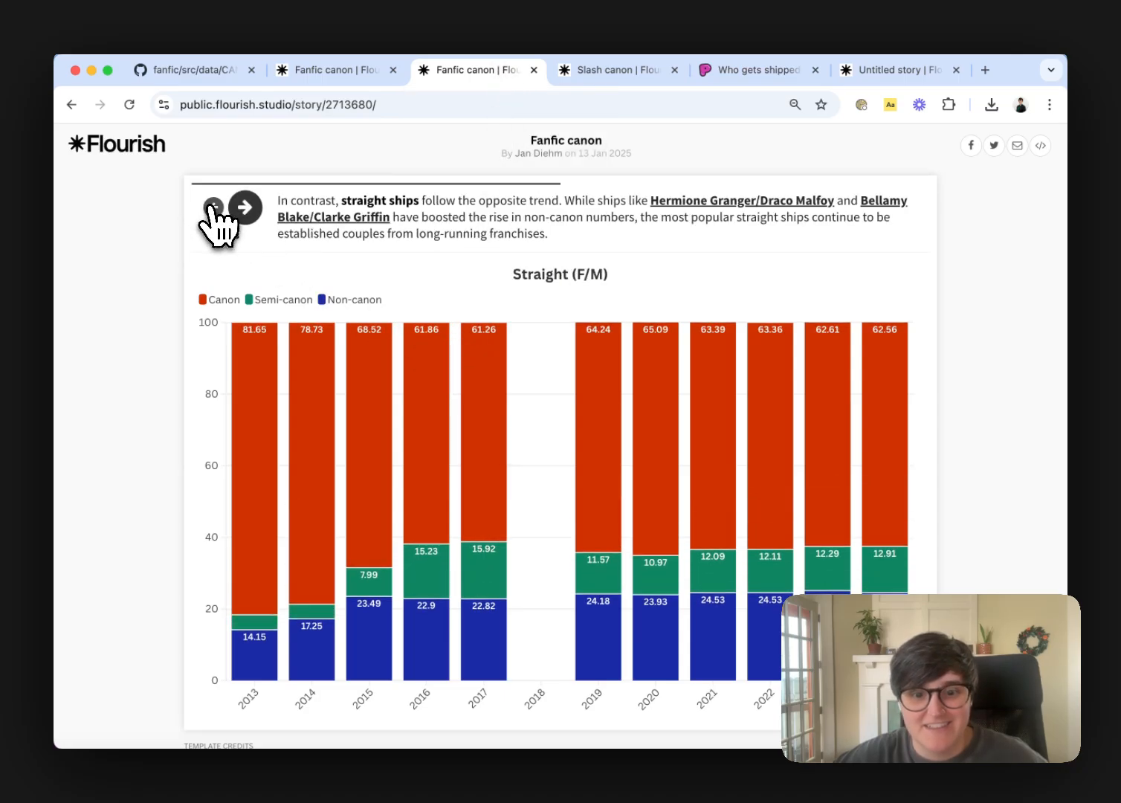
{"action": "left_click", "coordinate": [213, 208]}
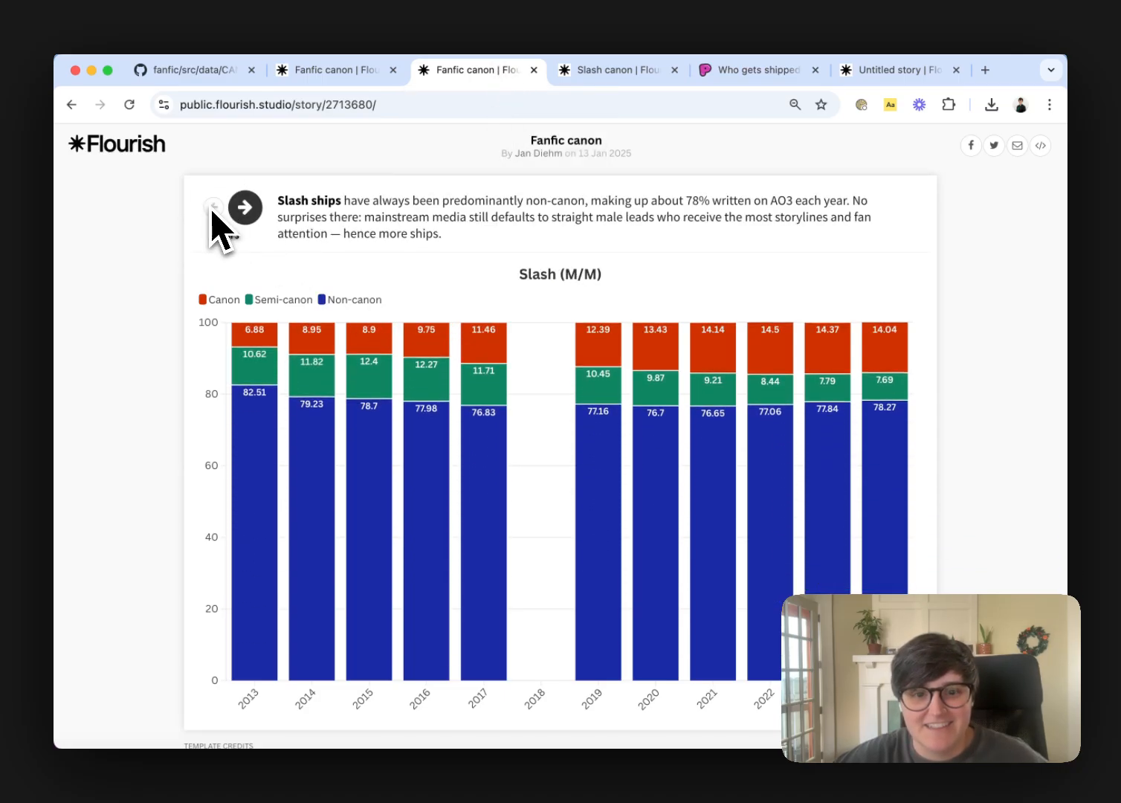